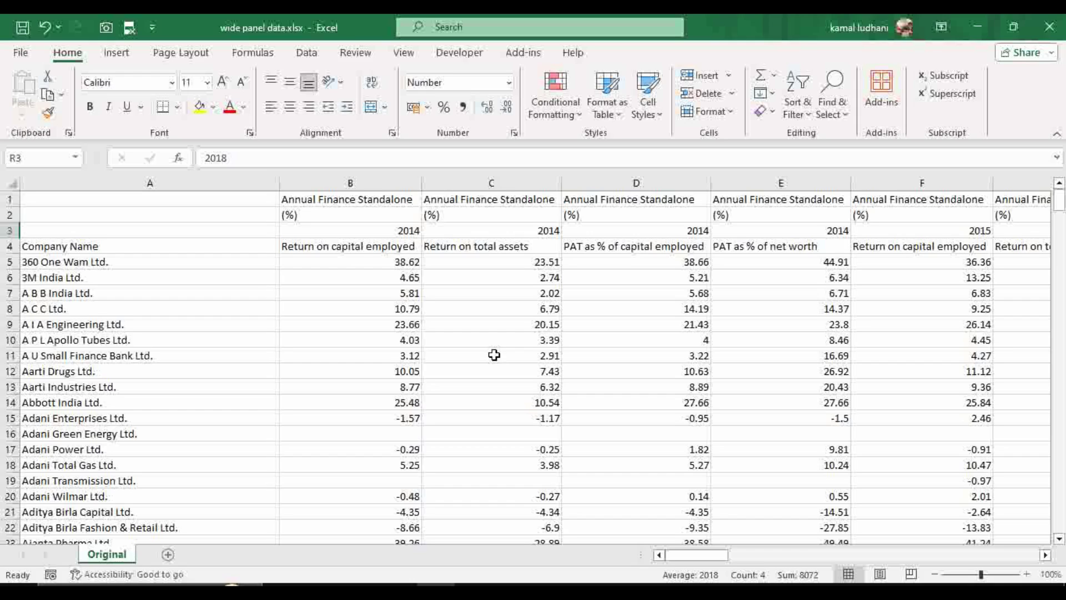
- Select header cells B1:B2 on the Original sheet, then cell A5, making no changes
left_click_drag(321, 202, 323, 215)
right_click(324, 217)
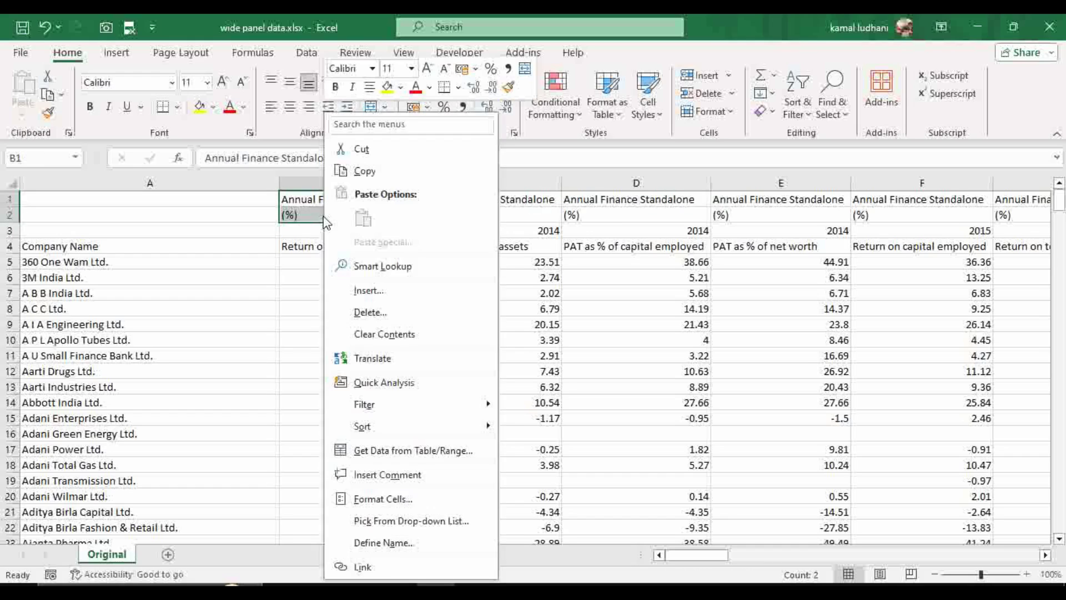
left_click(229, 264)
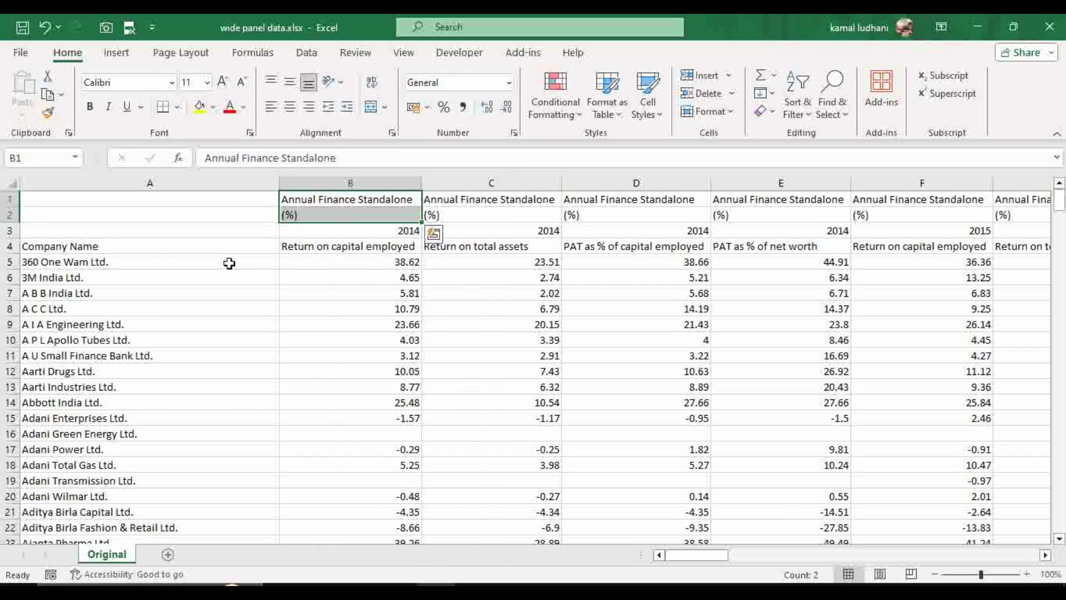
left_click(229, 263)
- Copy the Original sheet to the end of the workbook and name the copy 'Analysis 1'
right_click(114, 557)
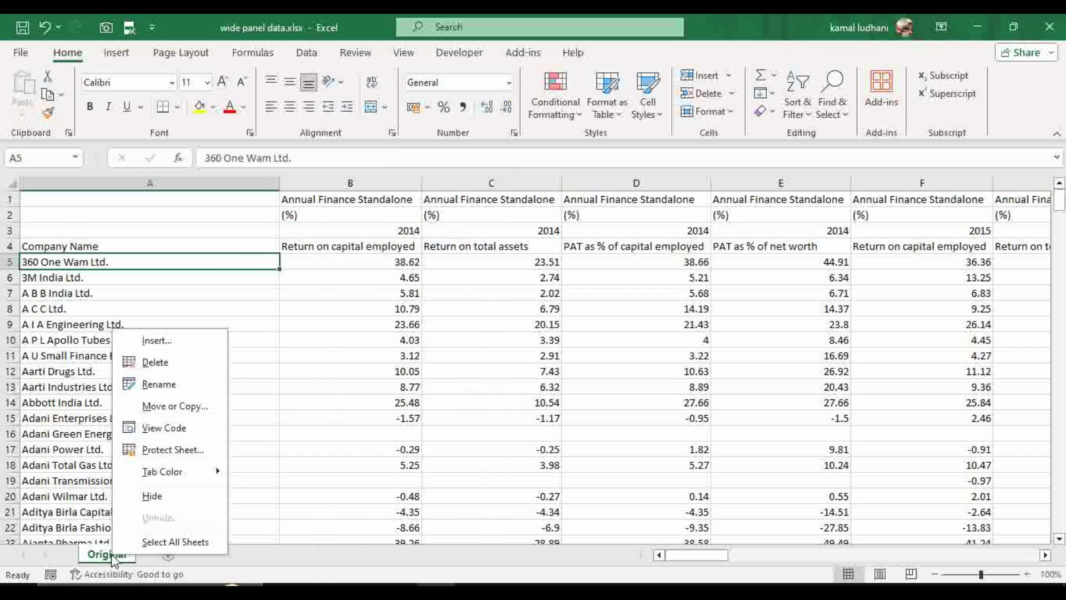
left_click(166, 406)
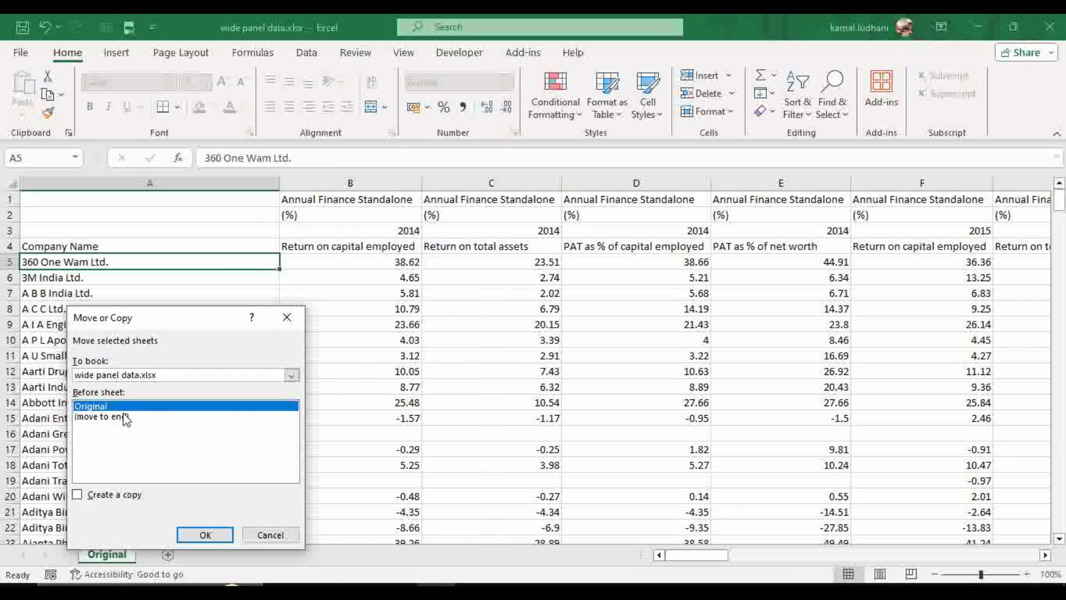
left_click(121, 417)
left_click(91, 494)
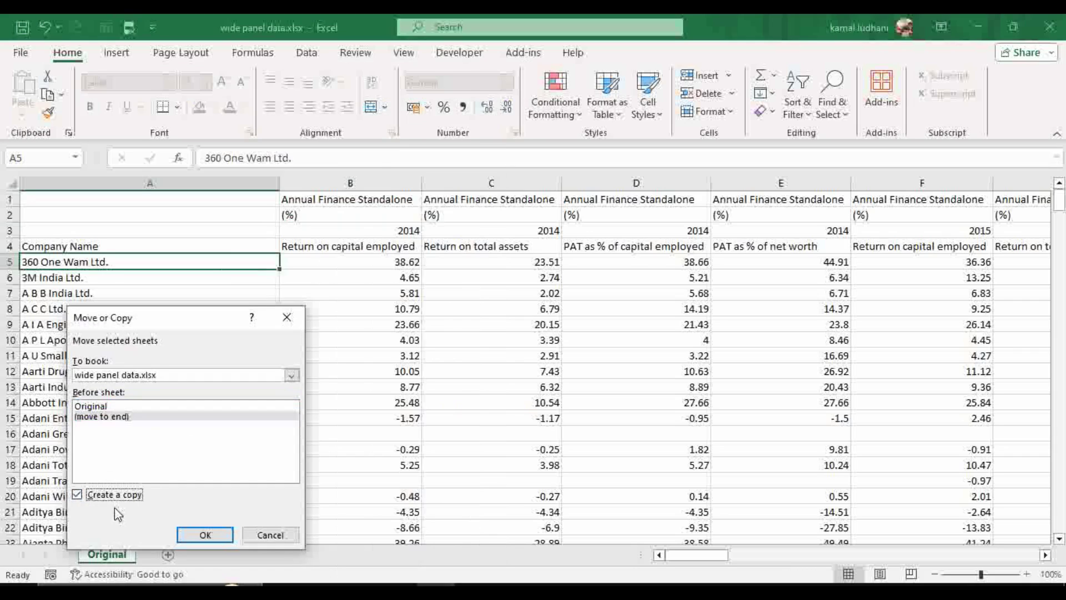
left_click(203, 533)
double_click(181, 555)
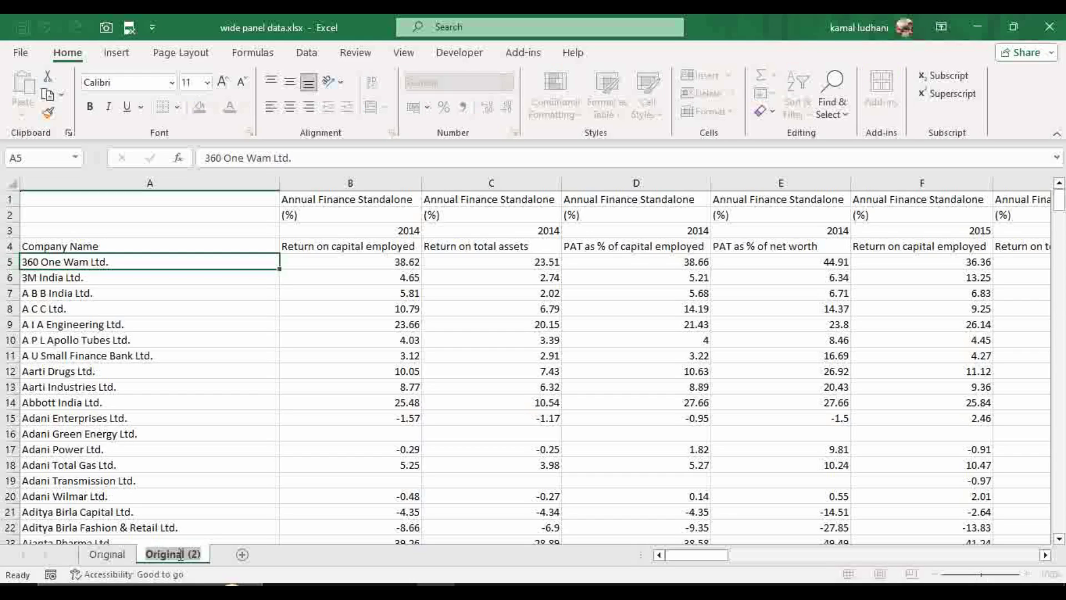
type("Anal")
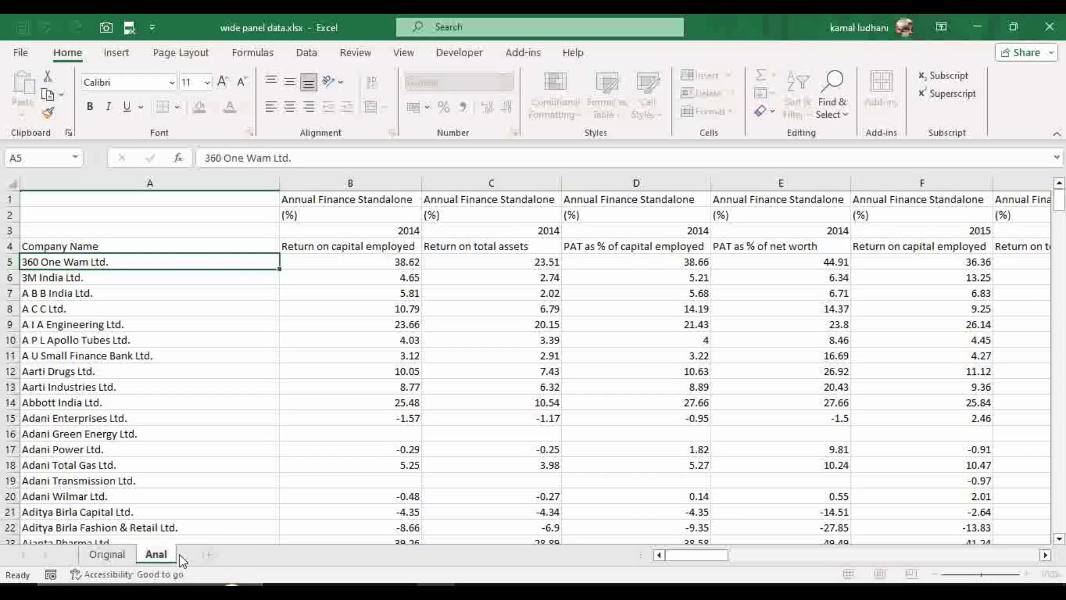
type("ysis 1")
key("Return")
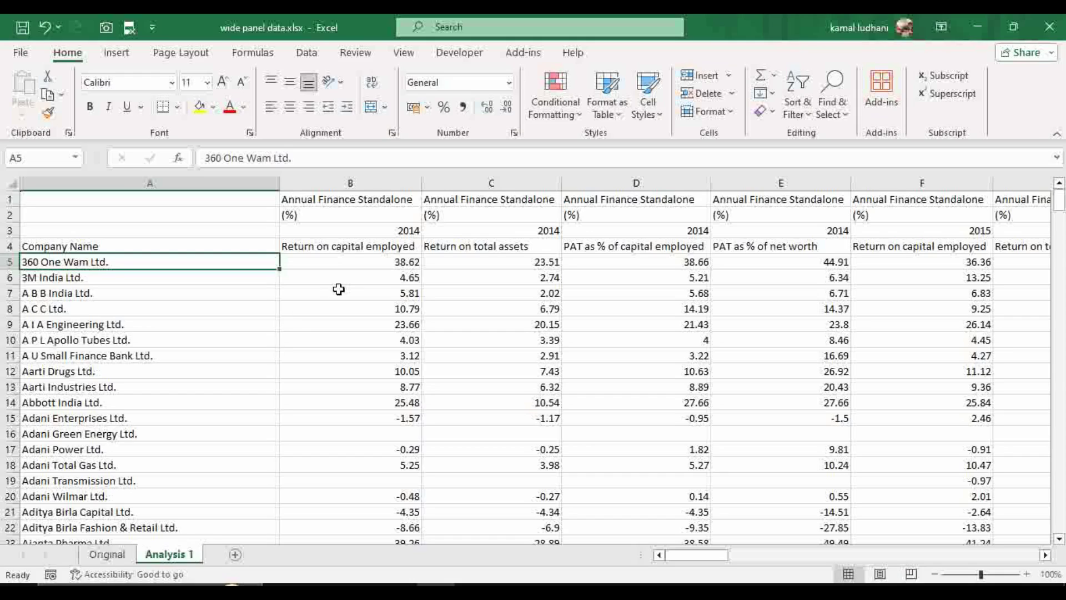
- Delete the top two rows of the Analysis 1 sheet
left_click_drag(337, 192, 343, 216)
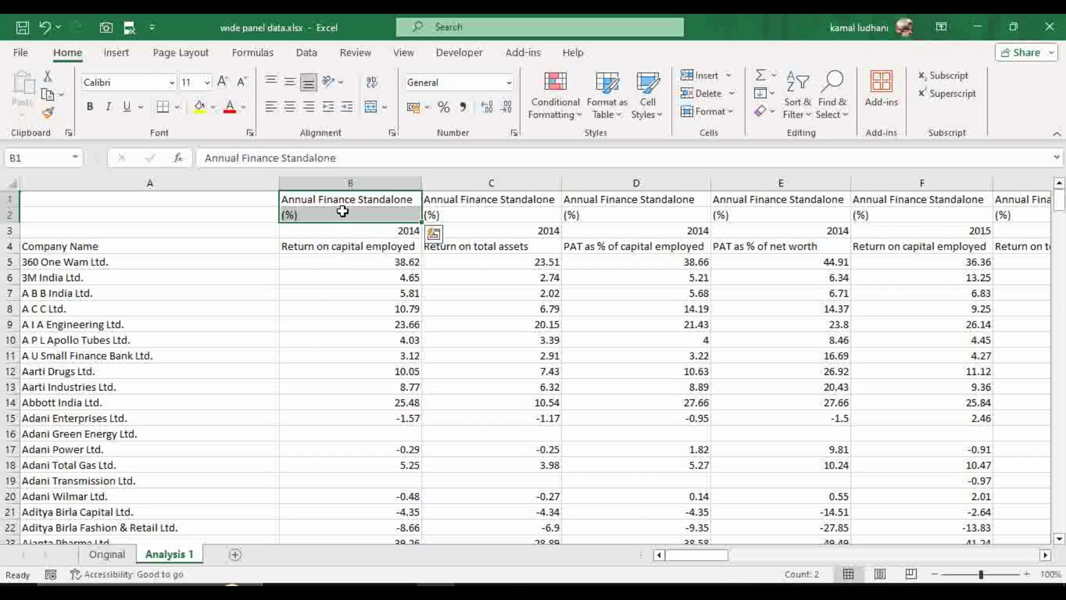
right_click(344, 218)
left_click(388, 312)
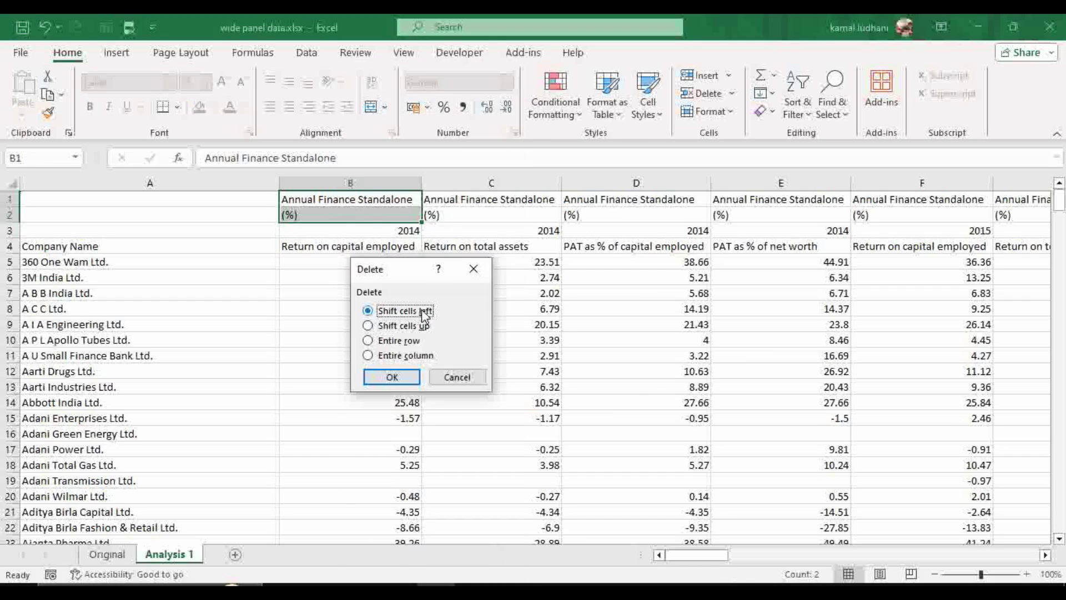
left_click(402, 341)
left_click(398, 378)
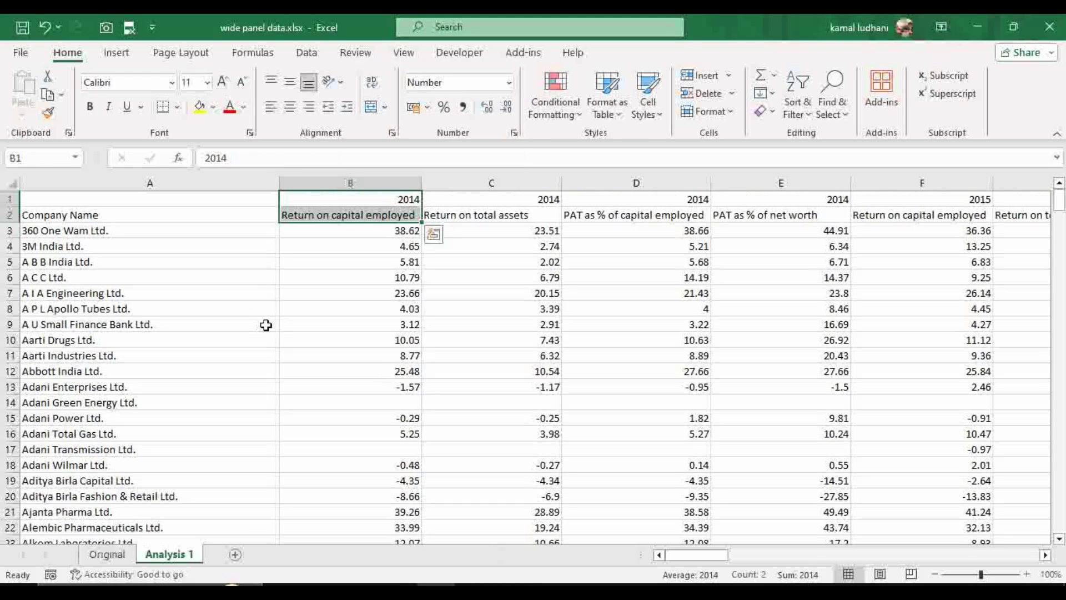
- Insert a blank entire row above the first company in A3
left_click(167, 233)
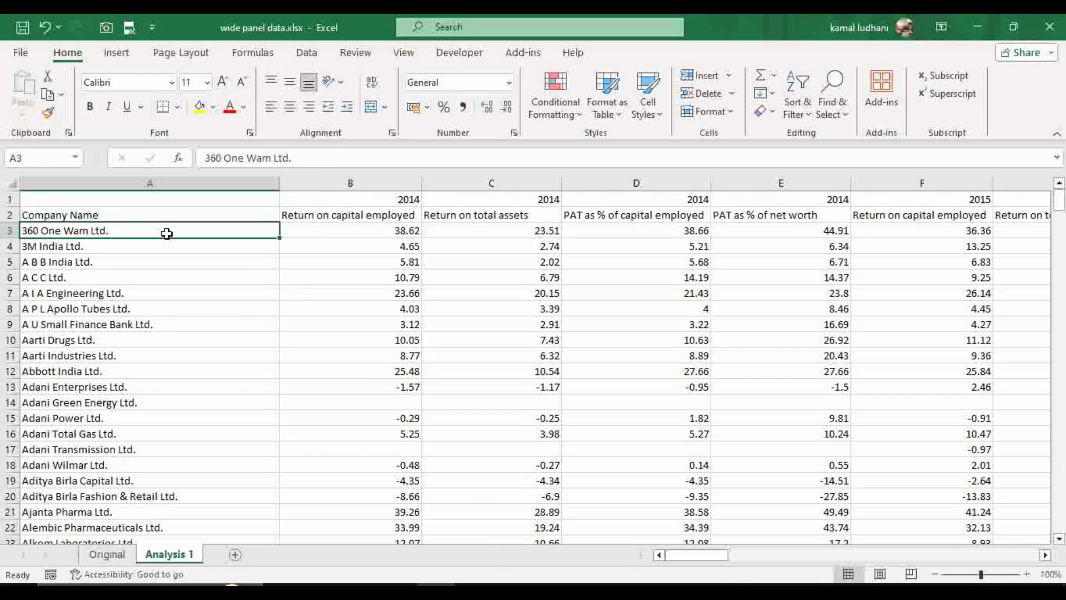
right_click(120, 232)
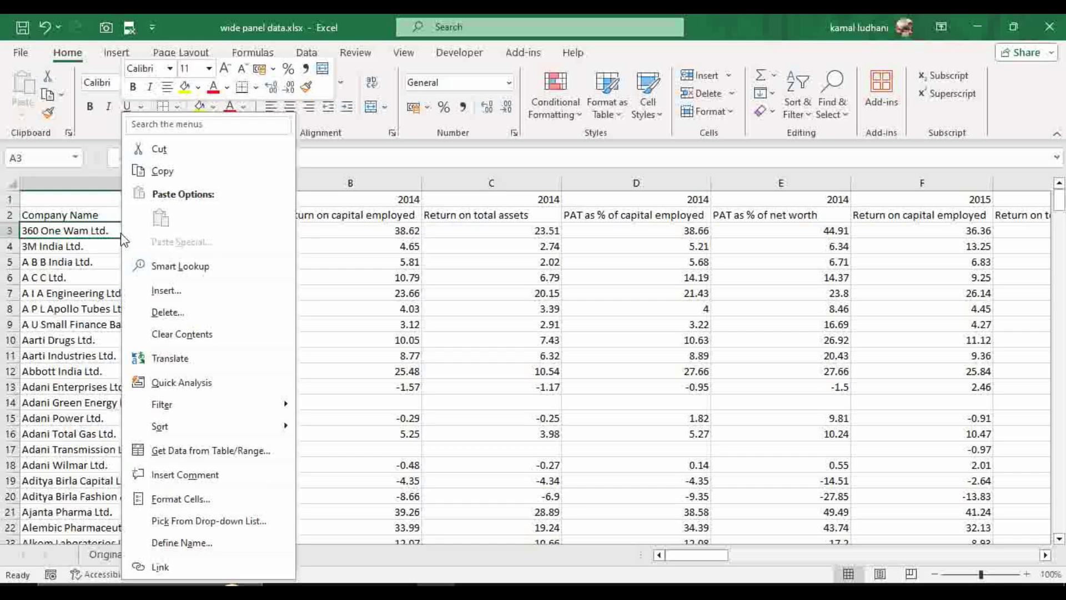
left_click(189, 289)
left_click(161, 312)
left_click(158, 348)
left_click(337, 233)
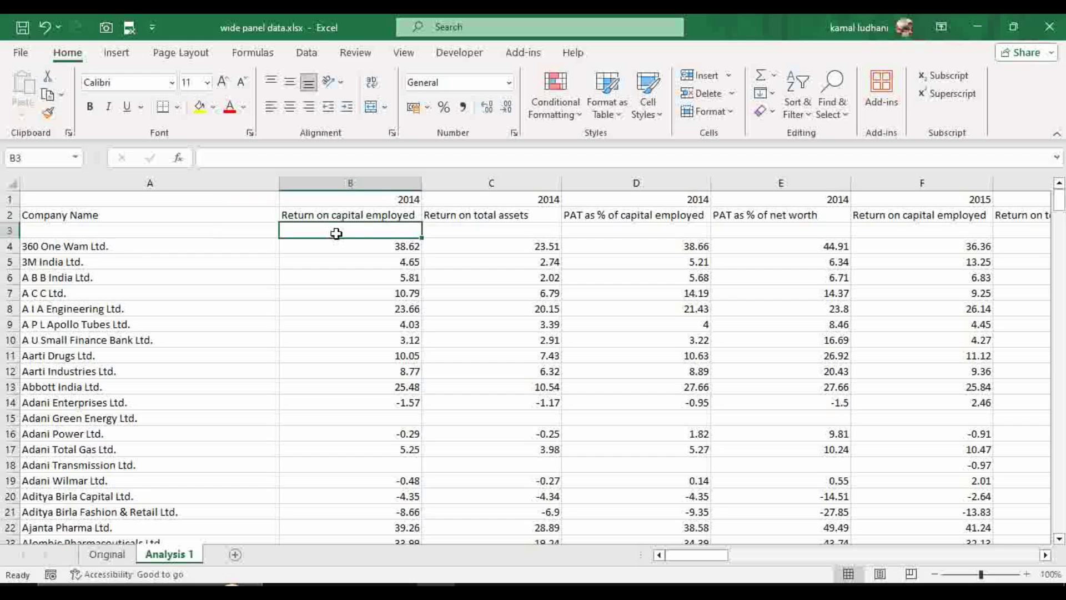
- Enter =B1&B2 in B3, widen column B, and fill the formula across to U3
type("=")
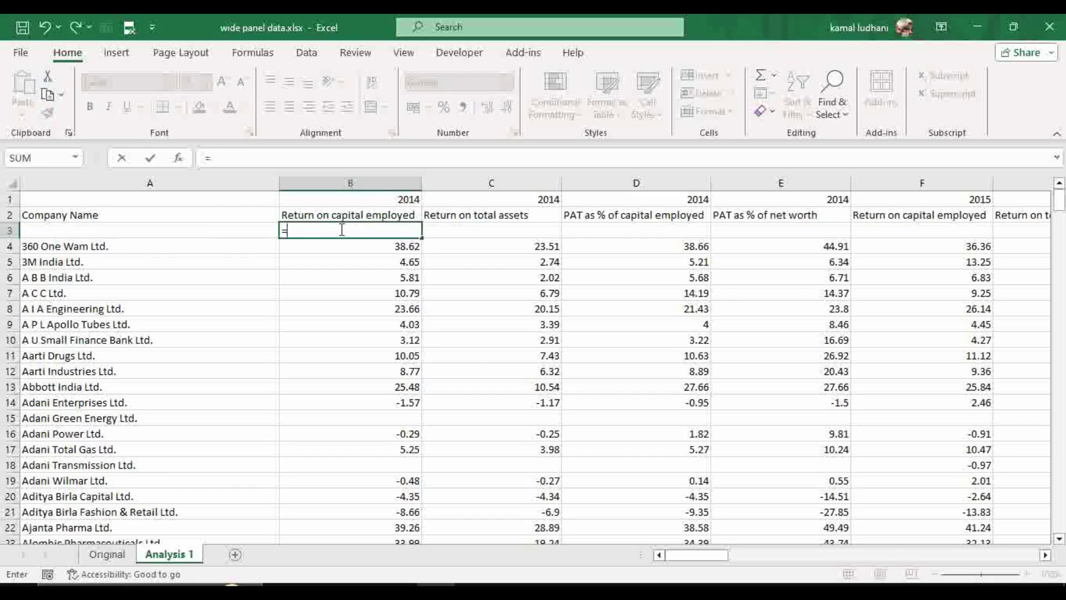
left_click(376, 199)
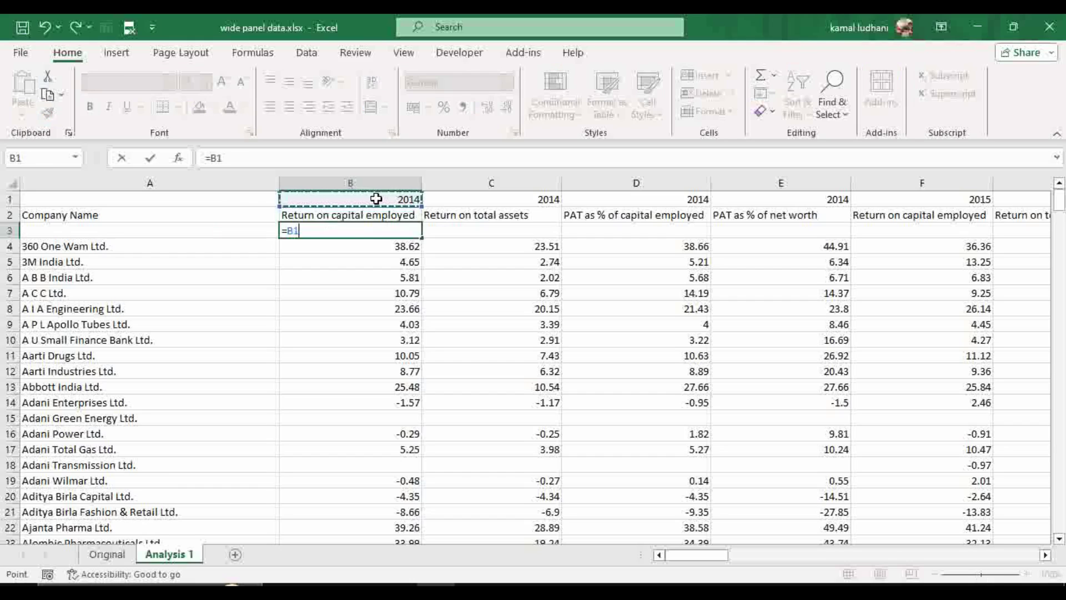
type("&")
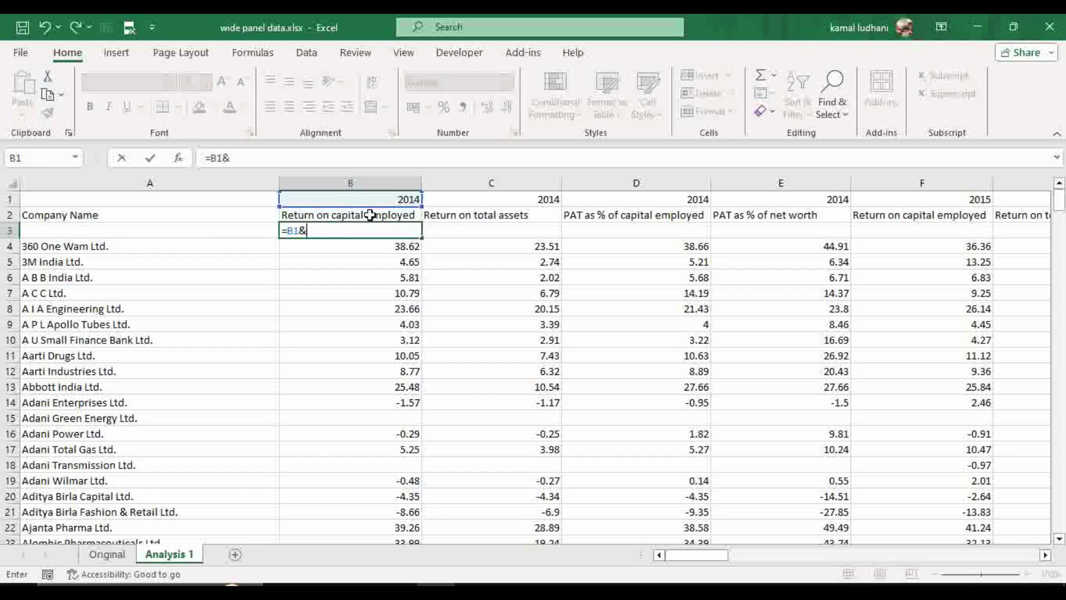
left_click(370, 215)
key("Return")
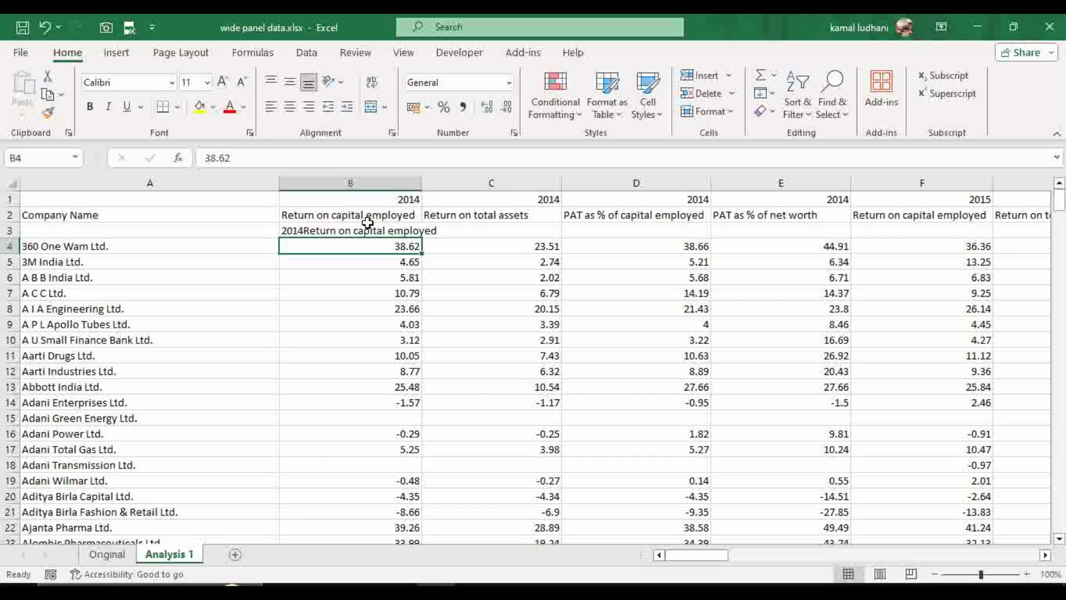
left_click_drag(422, 186, 452, 186)
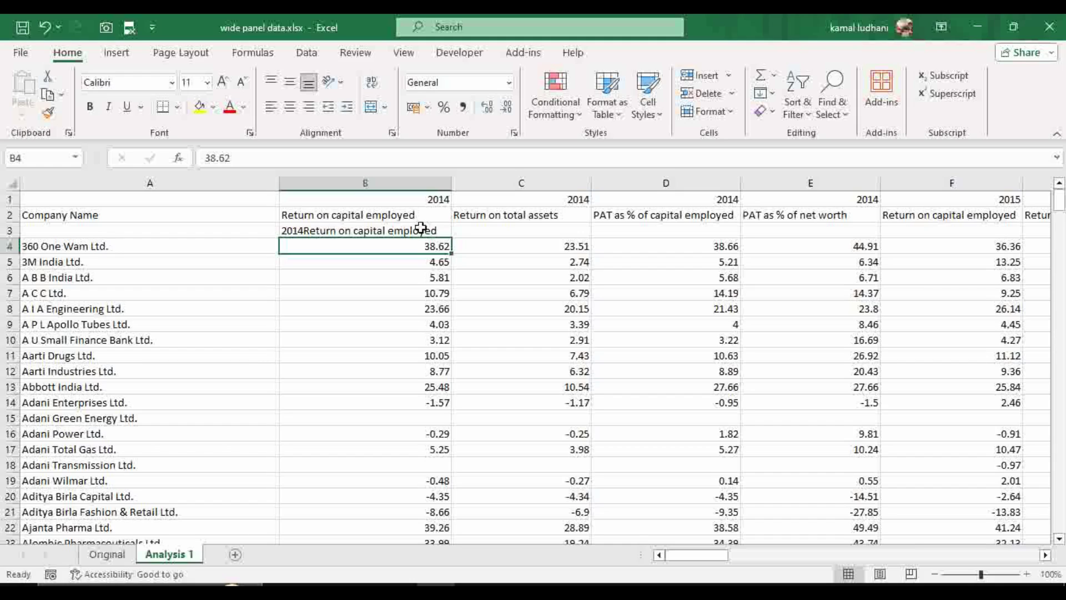
left_click(438, 232)
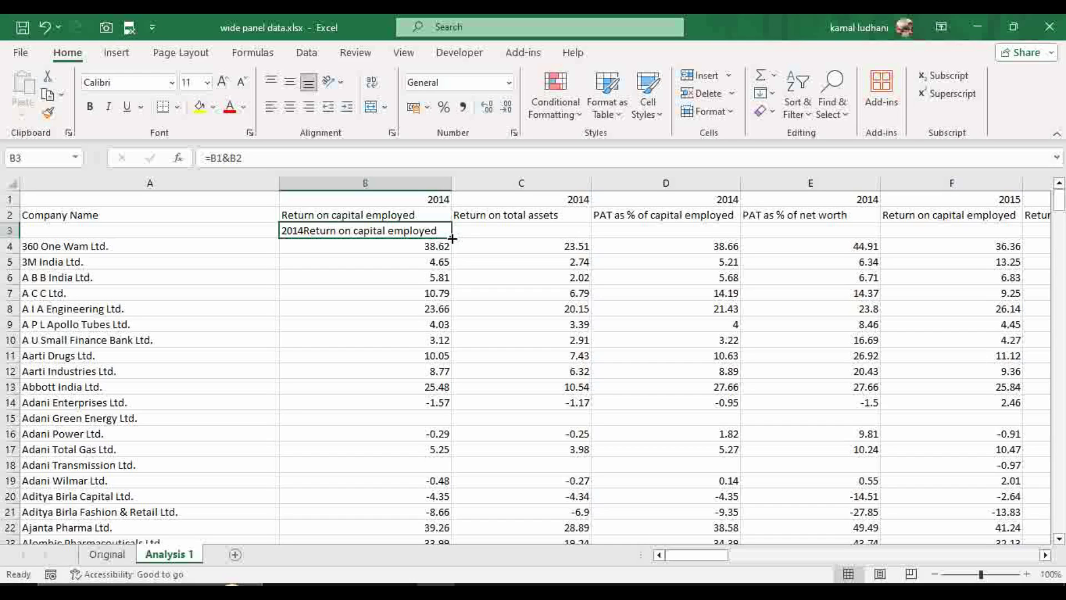
left_click_drag(452, 240, 879, 238)
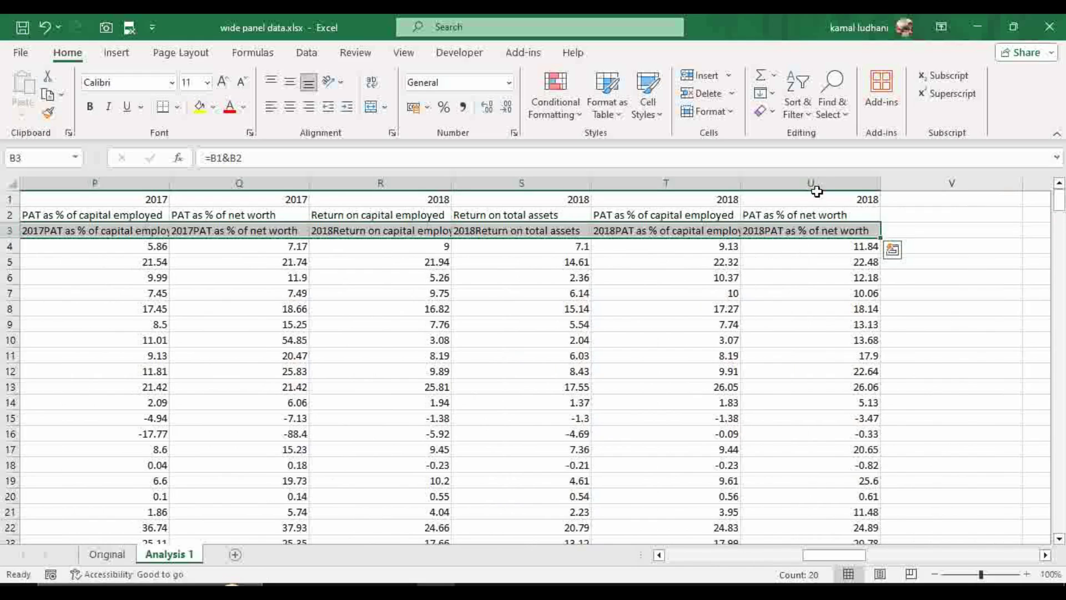
- Copy the labels in B3:U3 and paste them back over themselves as values
left_click(798, 232)
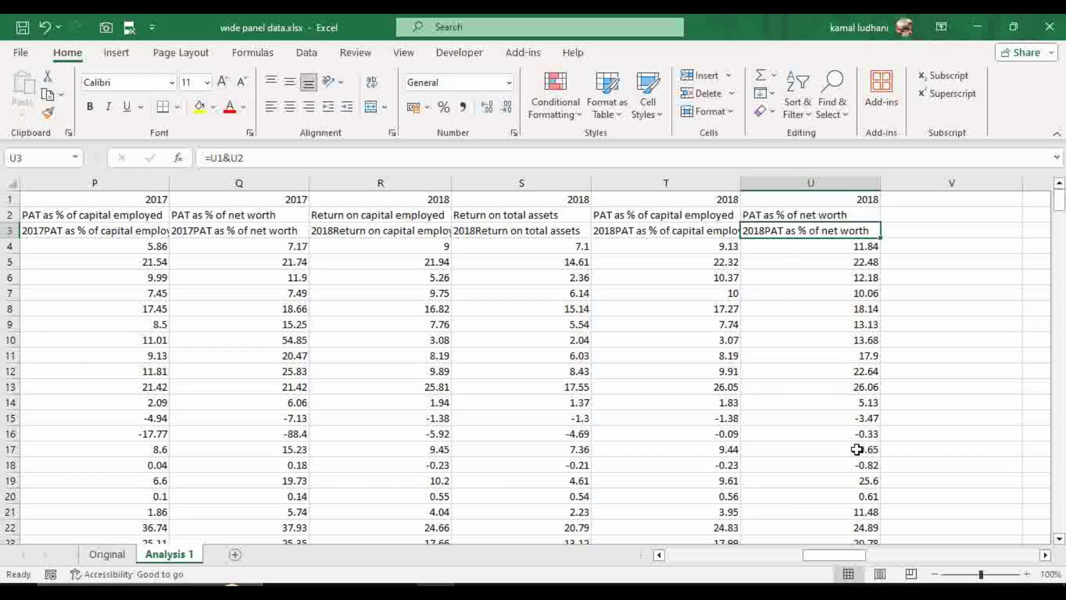
left_click_drag(834, 555, 697, 555)
left_click(383, 229)
key("ctrl+shift+Right")
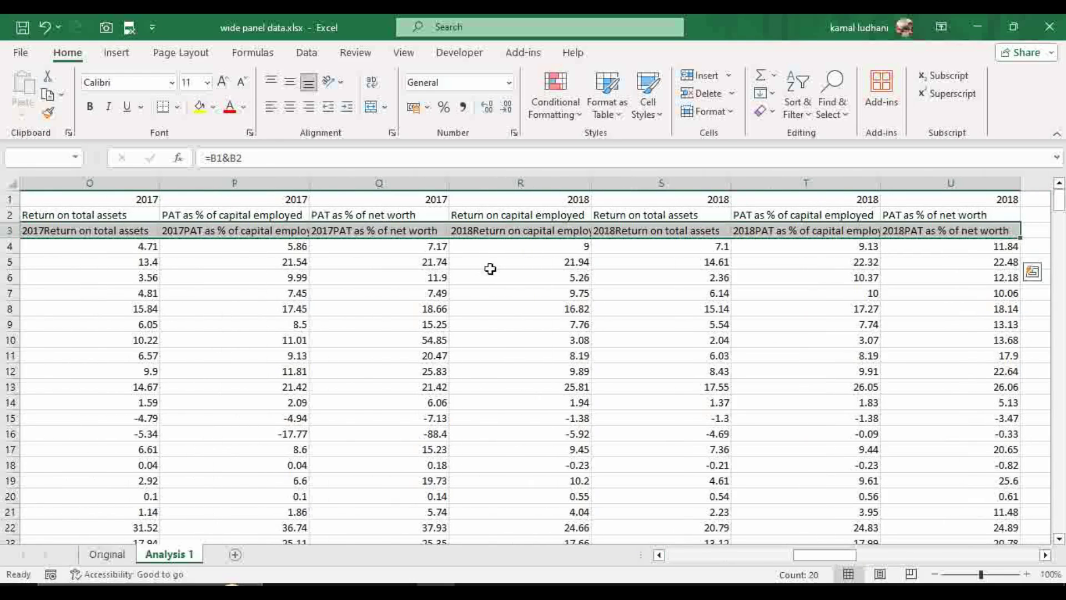
key("ctrl+c")
left_click(913, 228)
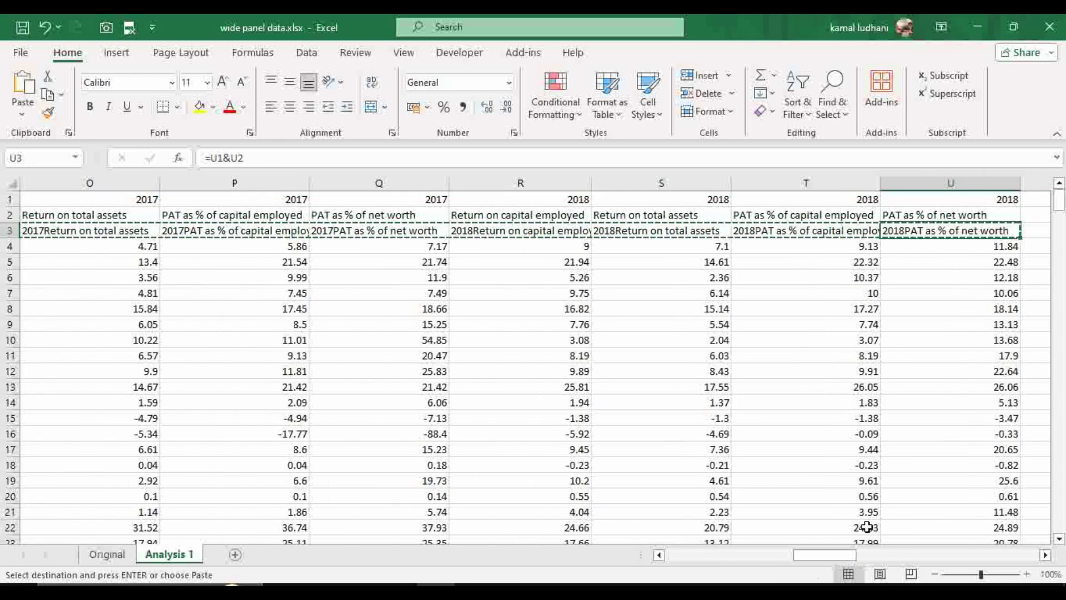
left_click_drag(833, 555, 645, 574)
left_click(383, 231)
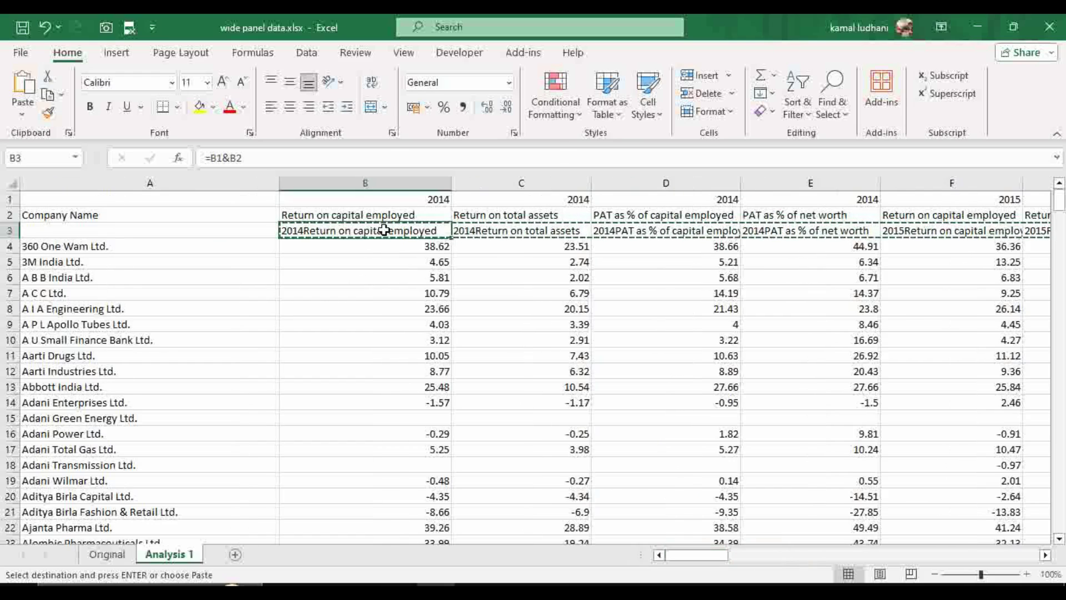
right_click(387, 236)
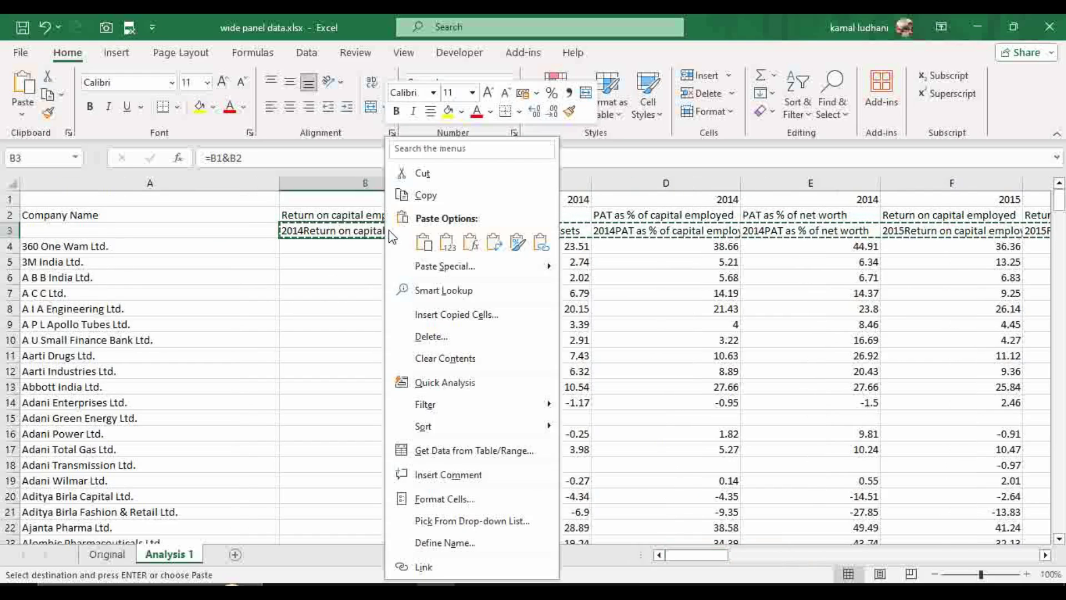
left_click(447, 243)
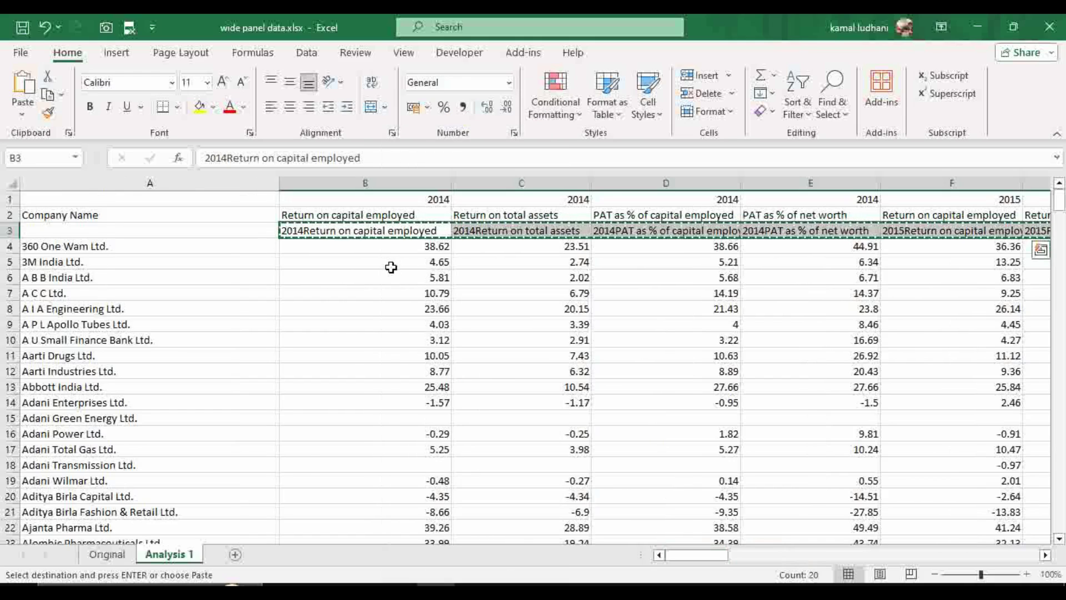
- Check the data extents with Ctrl+Down/Up and review a company name cell, leaving it unchanged
key("ctrl+Down")
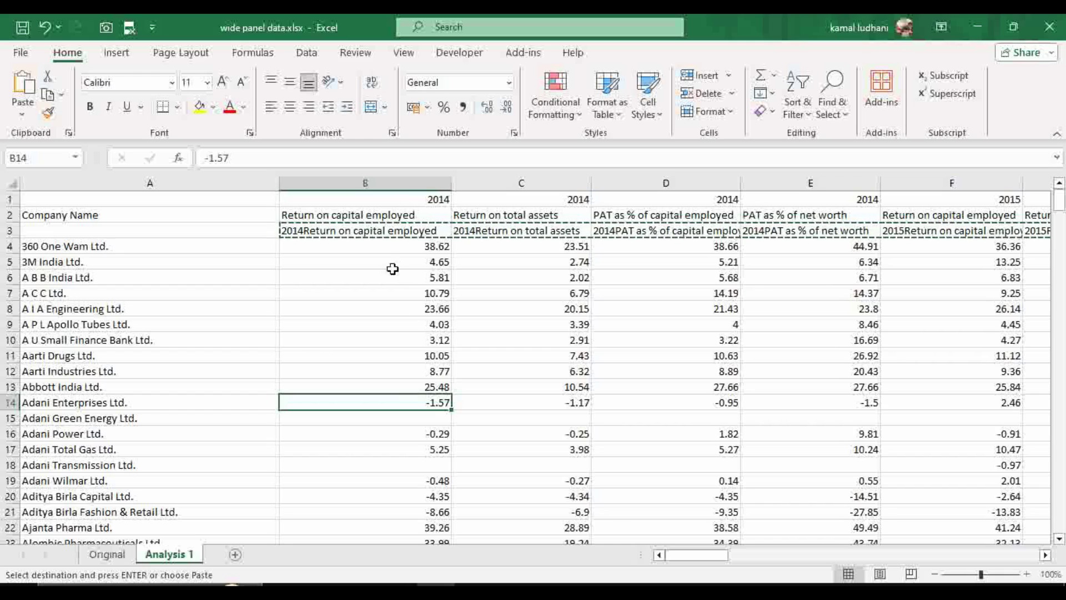
key("ctrl+Up")
left_click(392, 267)
key("ctrl+Down")
left_click(255, 243)
double_click(254, 242)
key("Tab")
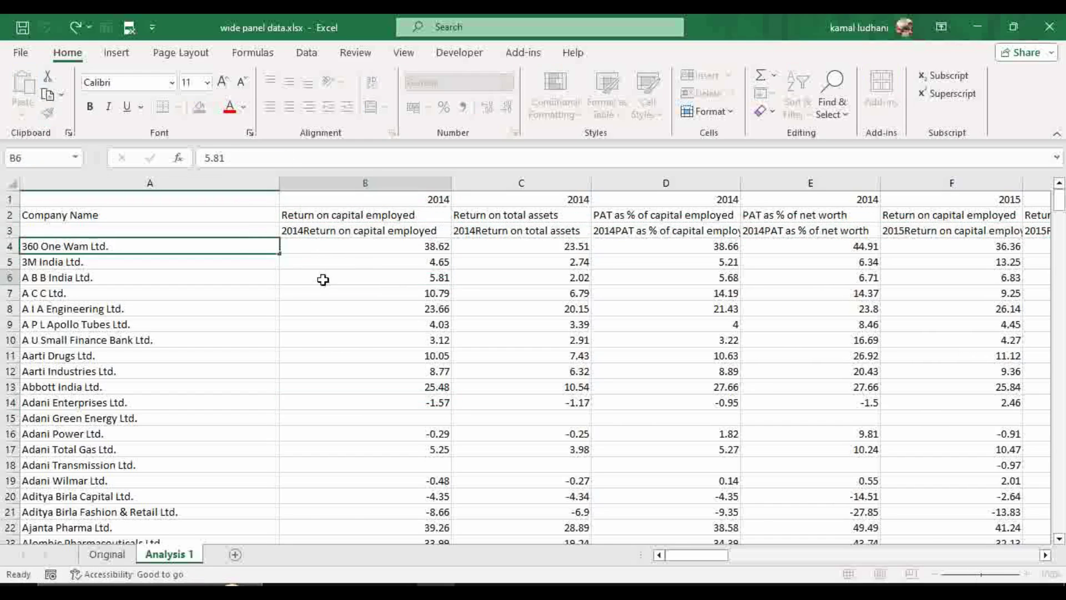
left_click(321, 277)
left_click(272, 230)
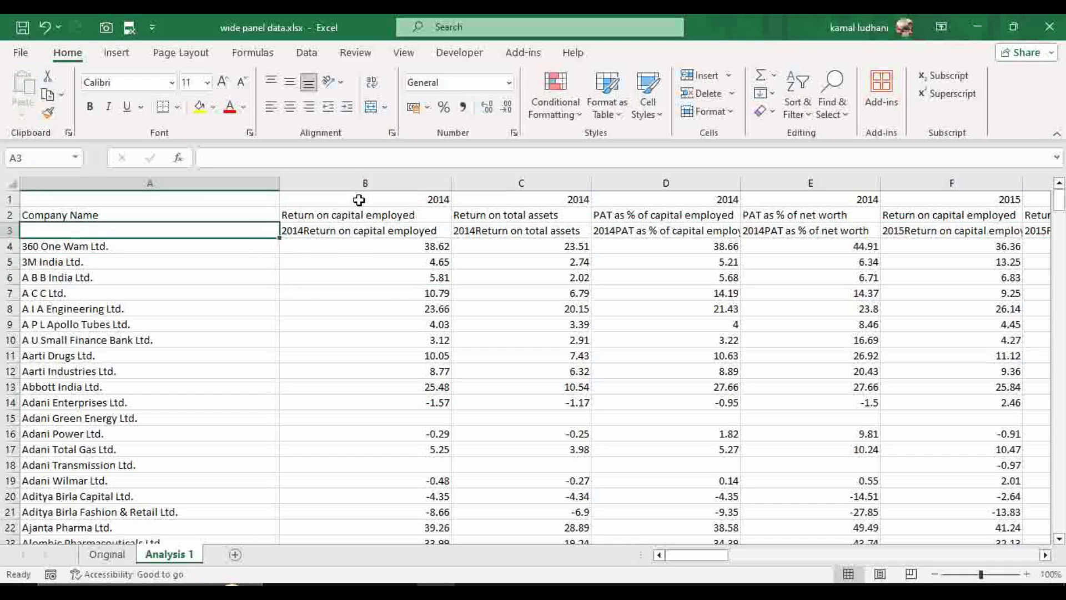
- Delete the separate year and ratio rows 1 and 2 as entire rows
left_click_drag(357, 201, 357, 209)
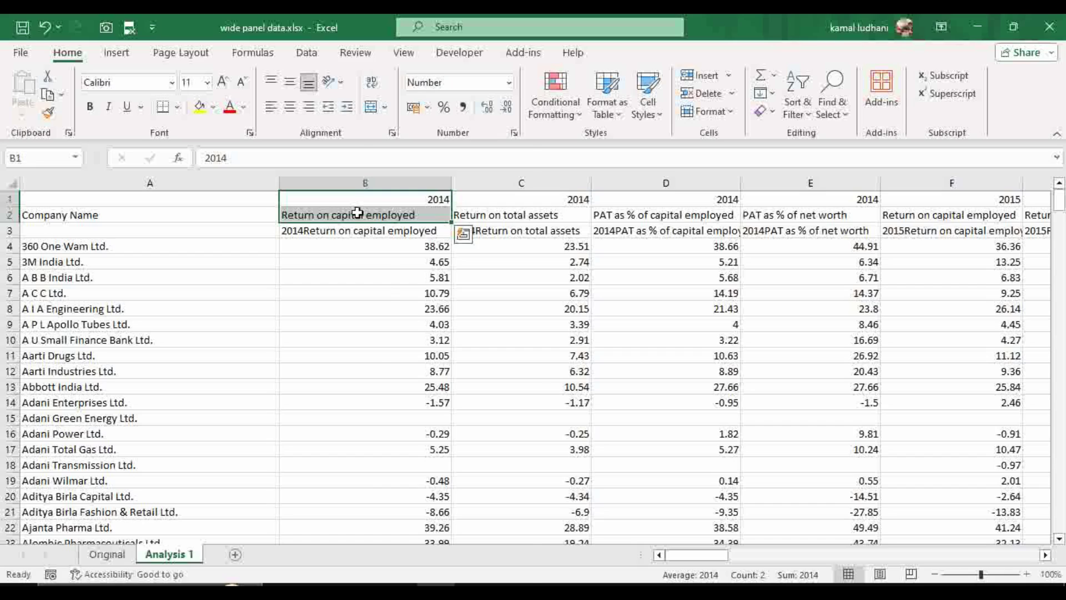
right_click(358, 217)
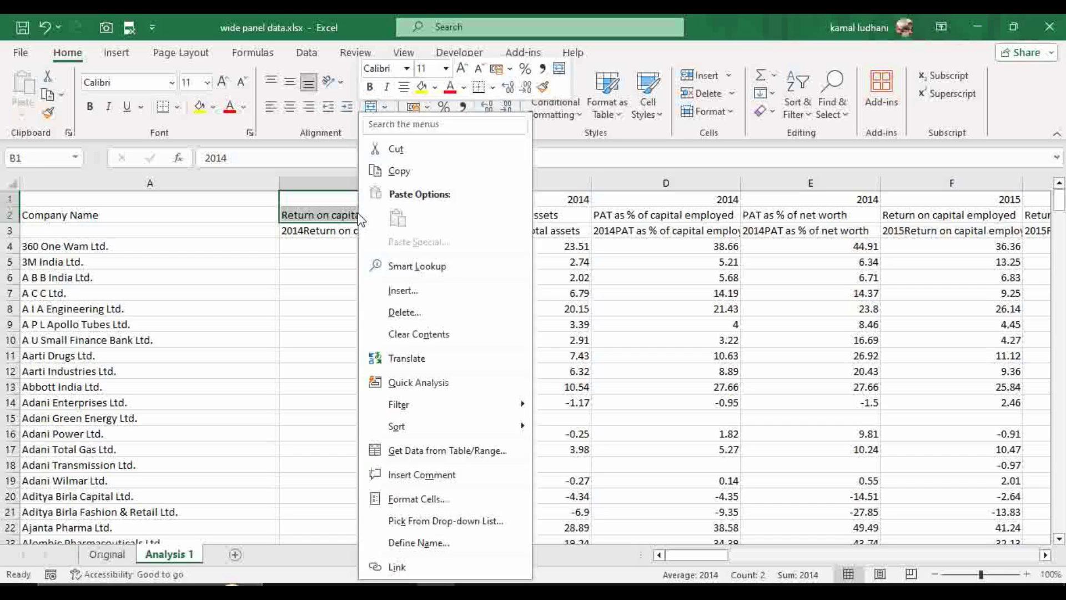
left_click(425, 306)
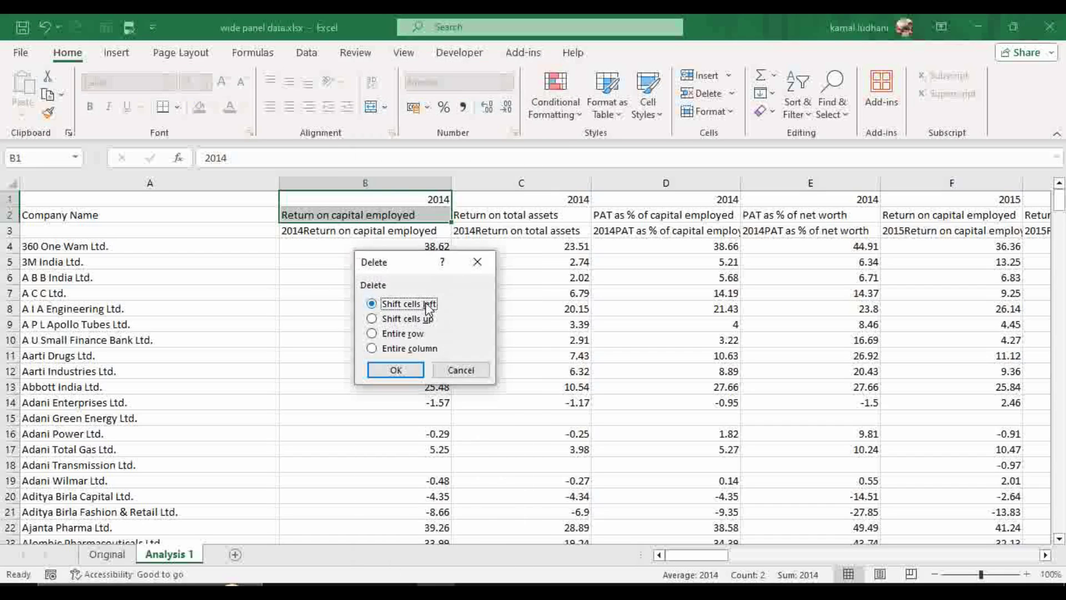
left_click(403, 333)
left_click(396, 370)
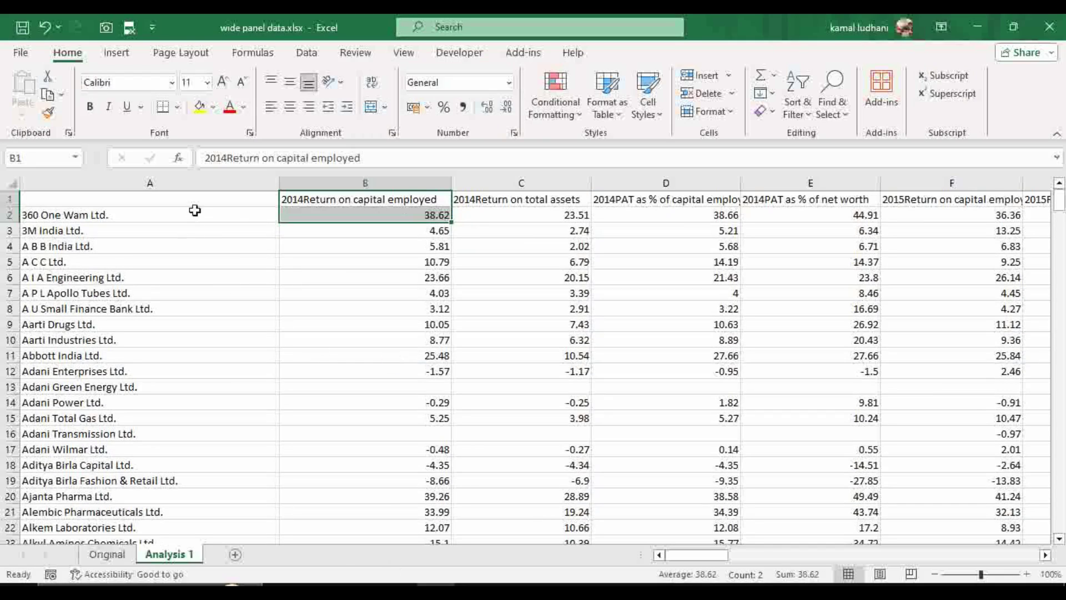
- Enter the header 'Firms' in cell A1
left_click(200, 207)
type("Firms")
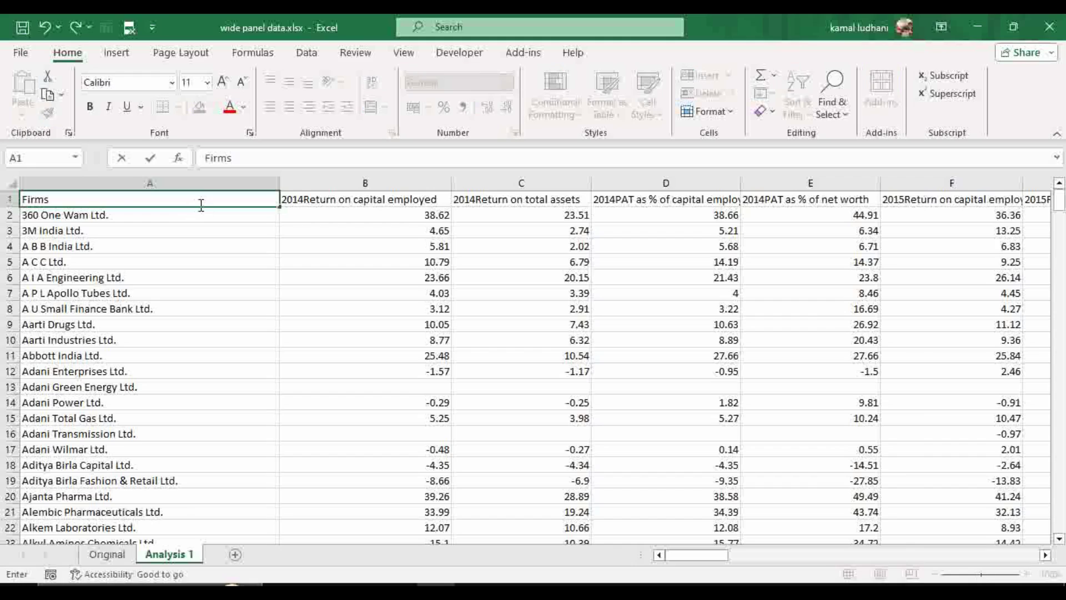
key("Return")
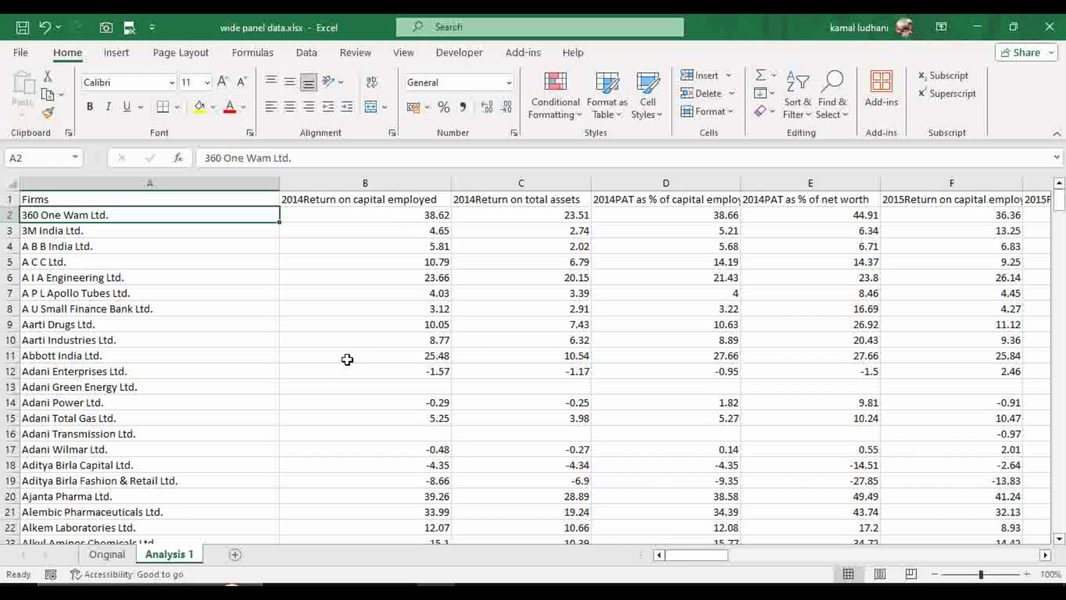
- Load range $A$1:$U$339 into Power Query Editor via From Table/Range and select the Firms column
left_click(353, 341)
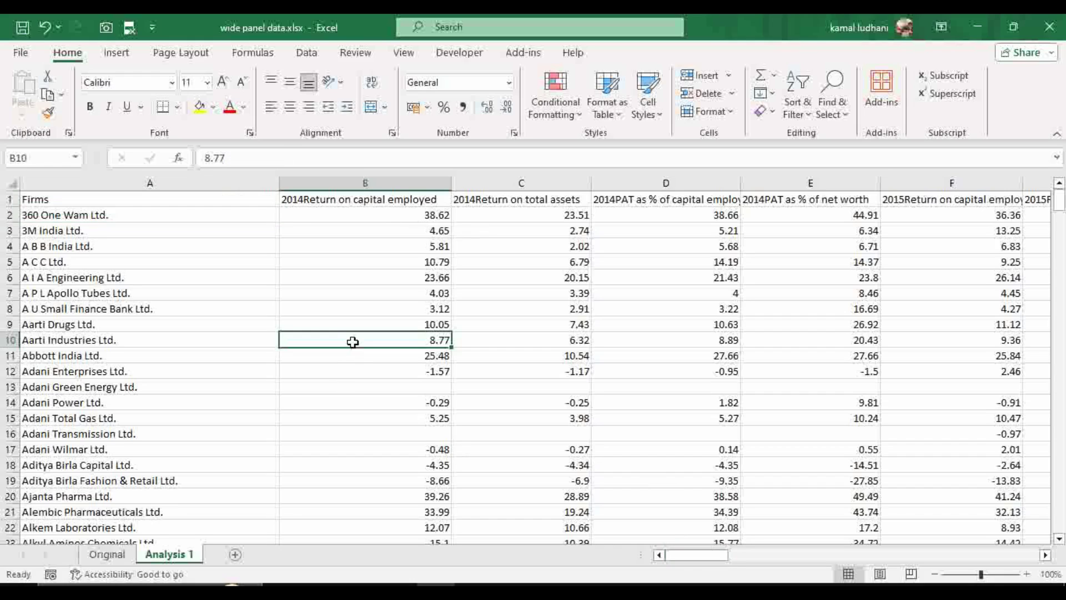
left_click(307, 53)
left_click(80, 113)
left_click(838, 405)
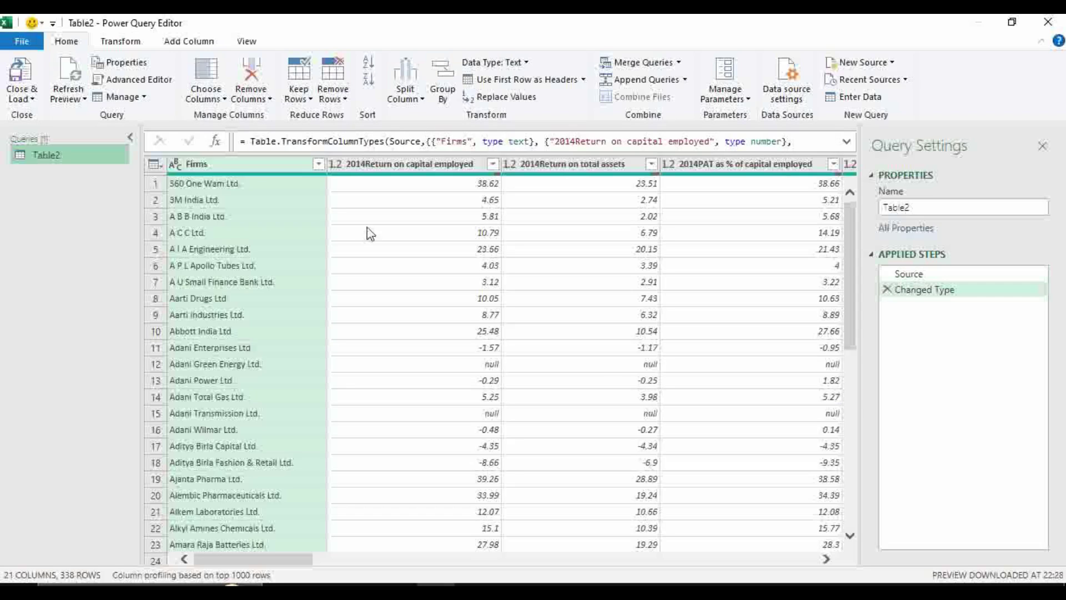
left_click(340, 218)
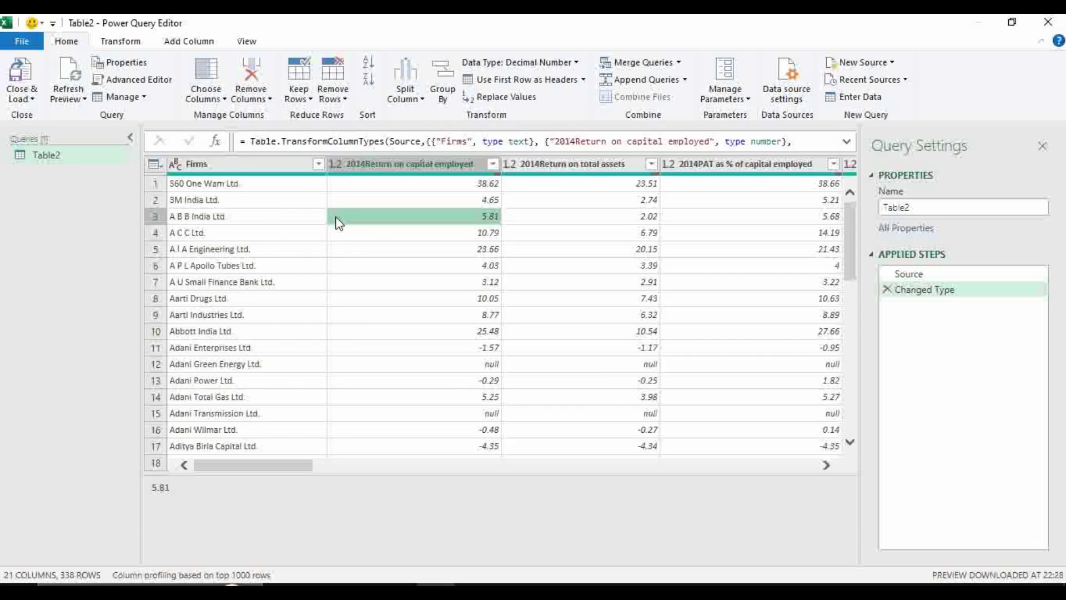
left_click(264, 165)
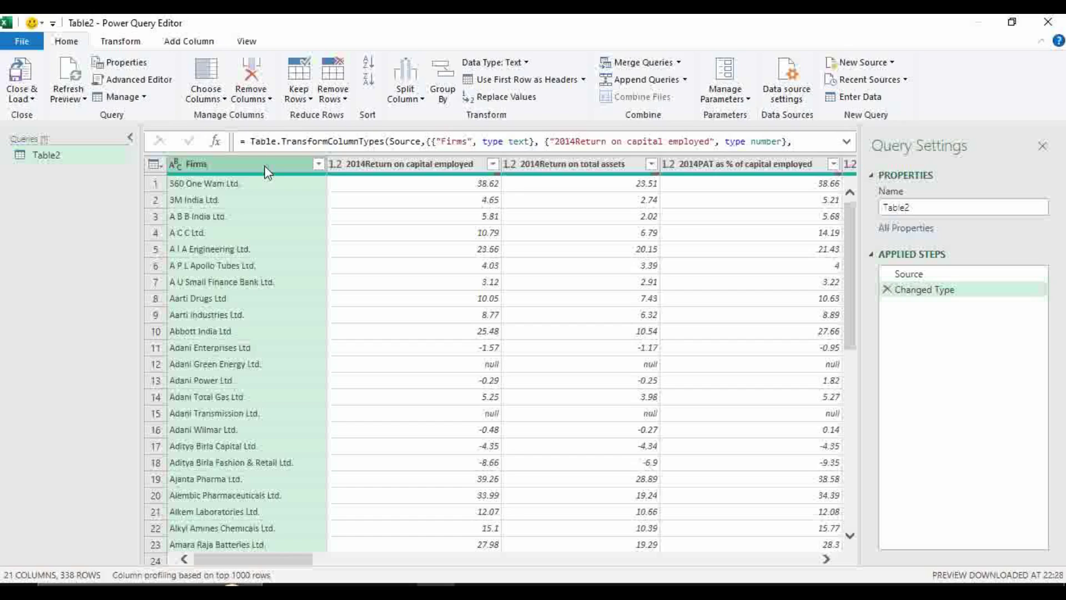
- Unpivot all columns other than Firms into Attribute and Value, then select the Attribute column
right_click(264, 165)
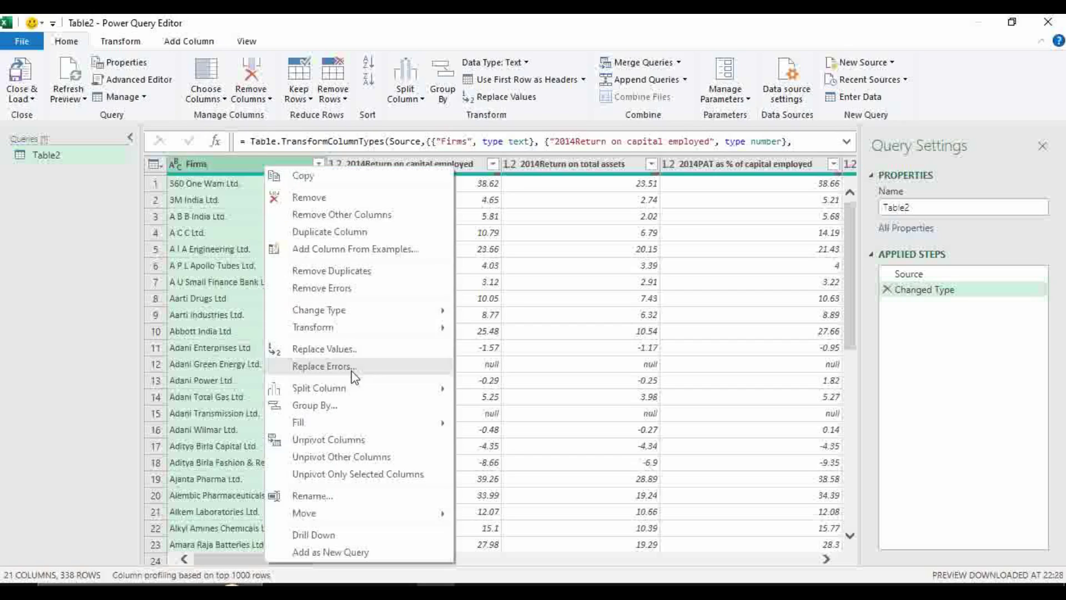
left_click(378, 459)
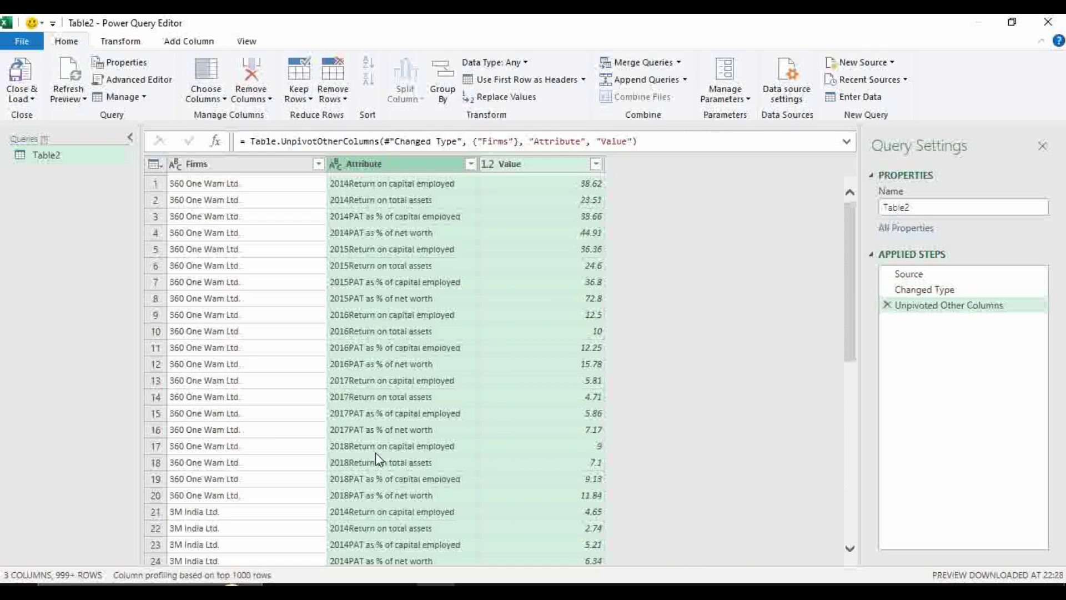
left_click(458, 235)
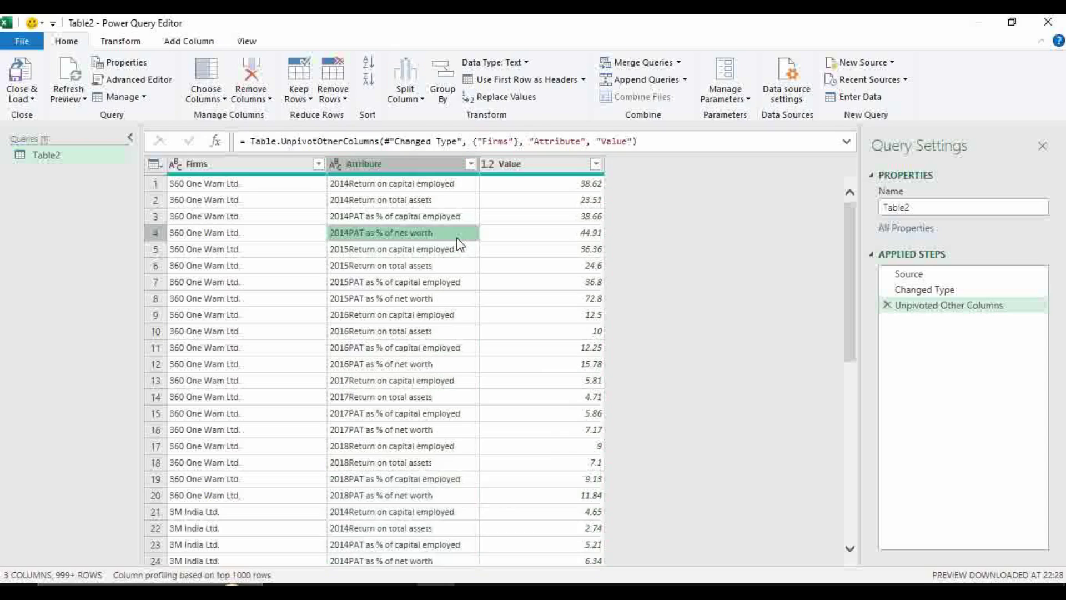
left_click(407, 168)
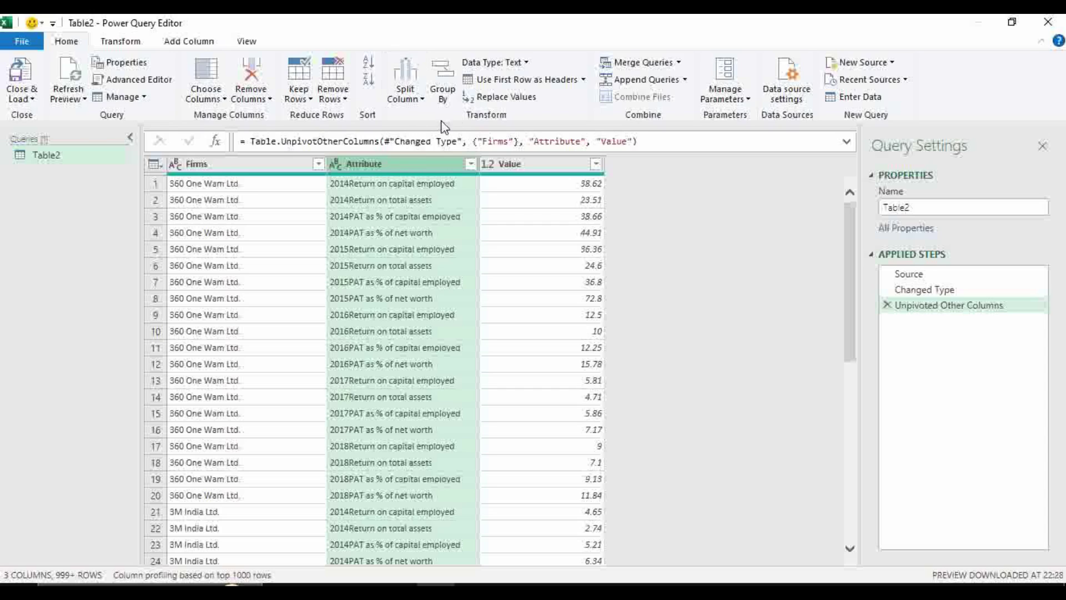
- Split Attribute by digit to non-digit and rename the parts 'Year' and 'Variables'
left_click(421, 99)
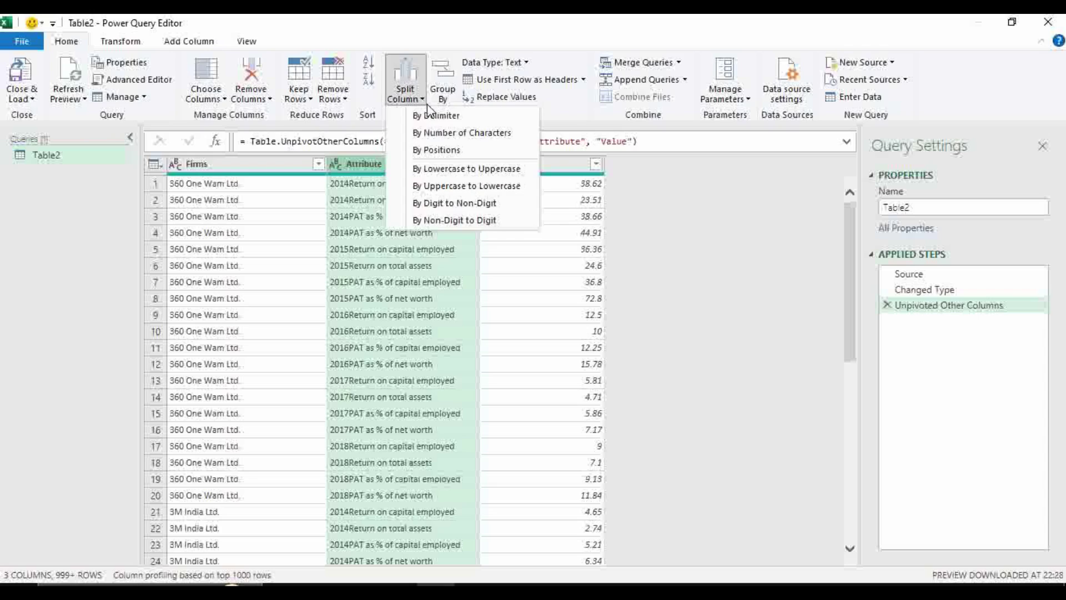
left_click(456, 205)
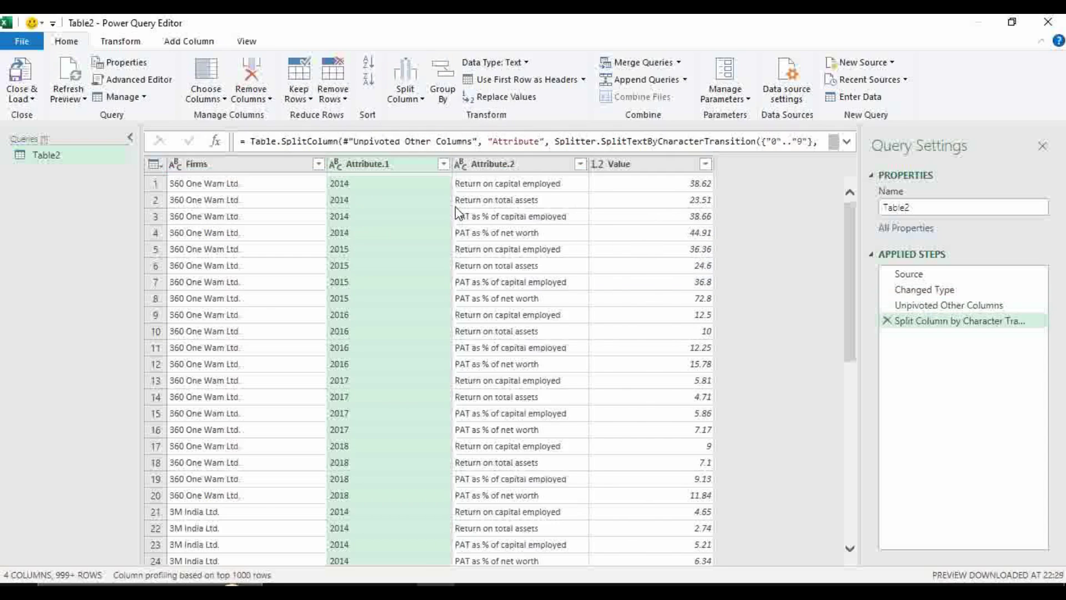
double_click(404, 165)
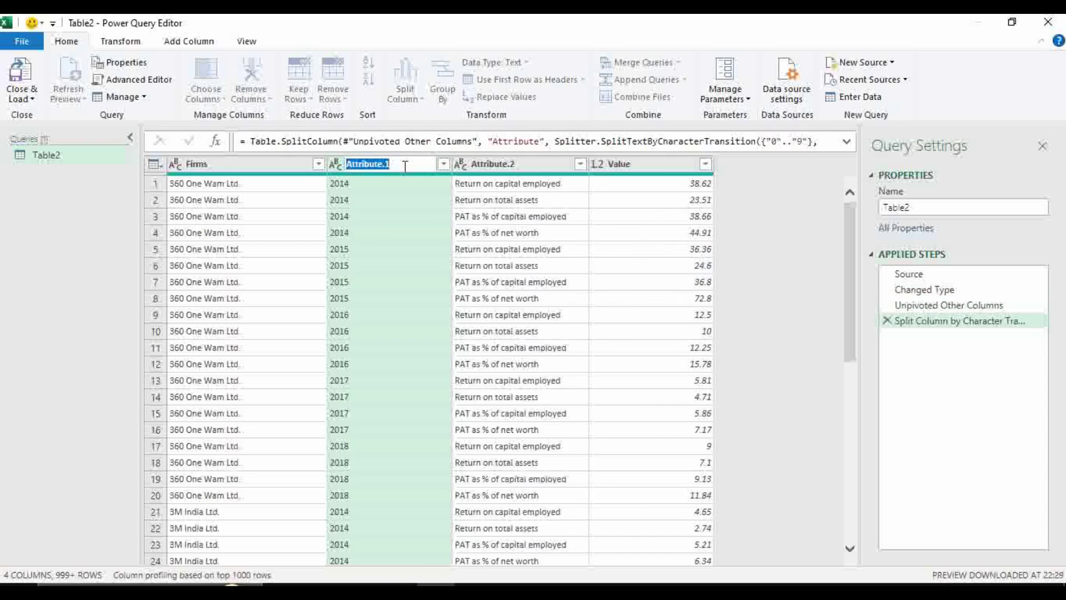
type("Year")
key("Return")
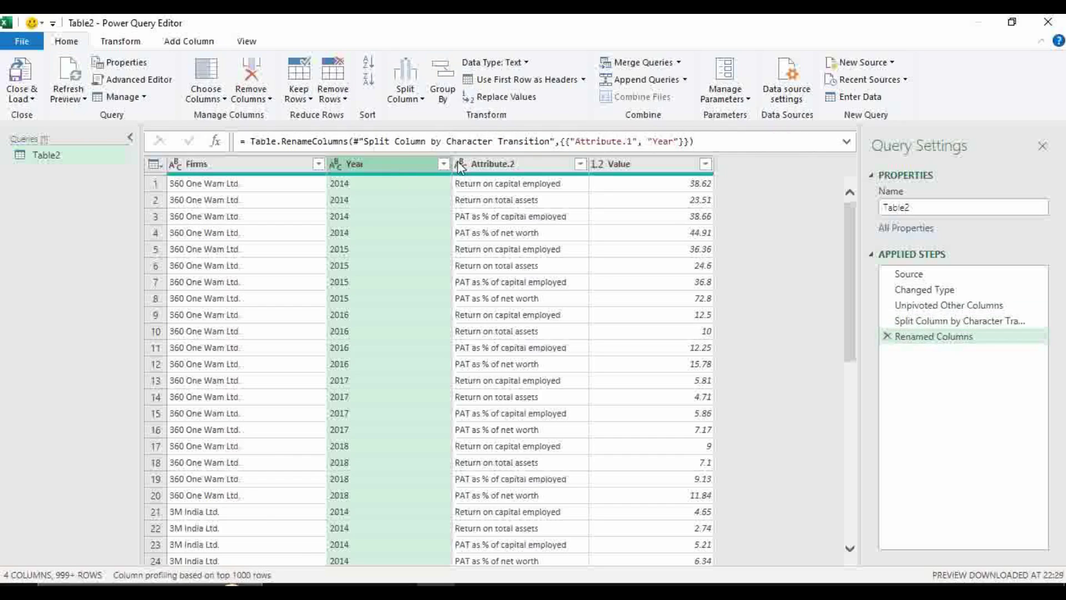
left_click(512, 161)
double_click(511, 161)
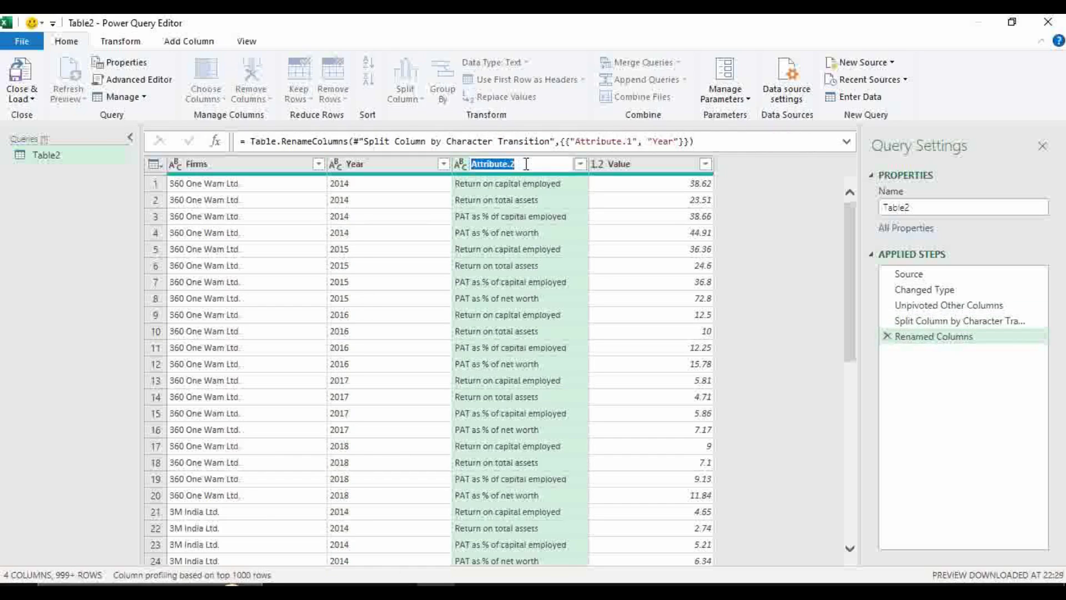
type("Variables")
key("Return")
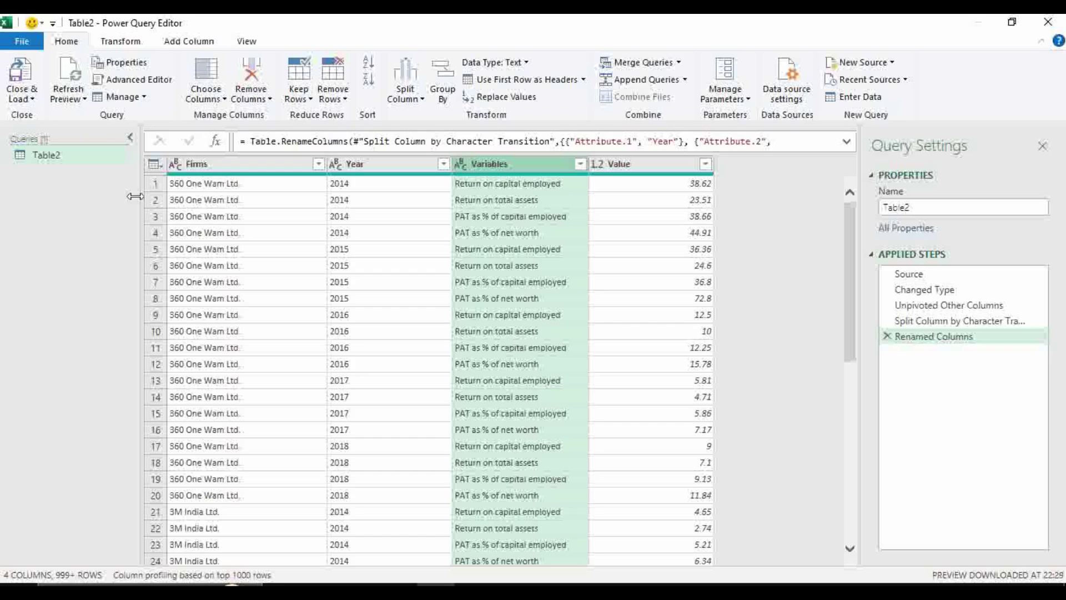
- Close and load the query, move the Table2 sheet after Analysis 1, and rename it 'Analysis 2'
left_click(31, 100)
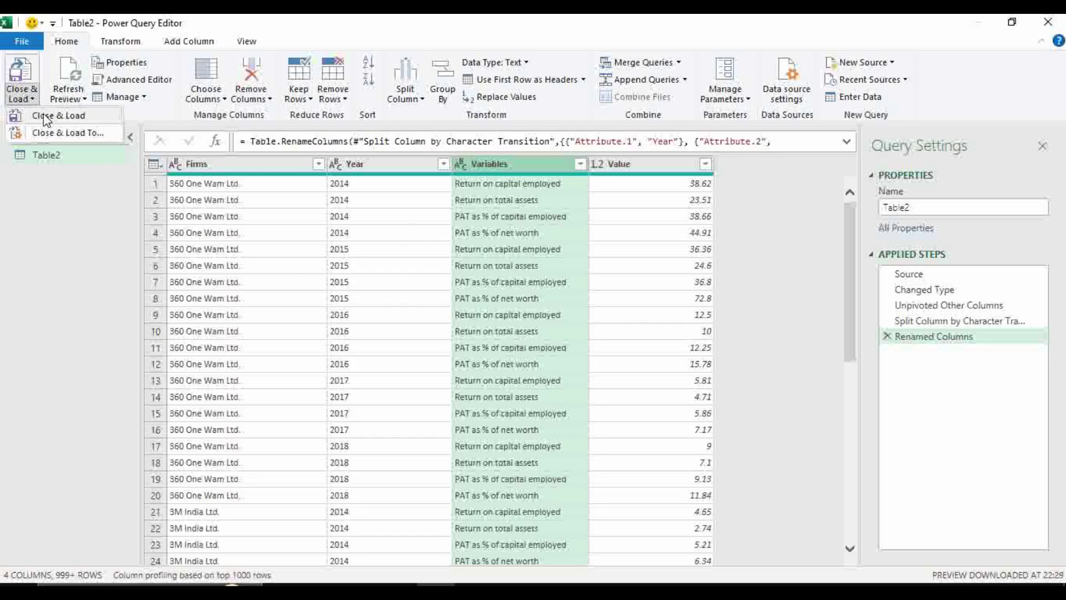
left_click(39, 114)
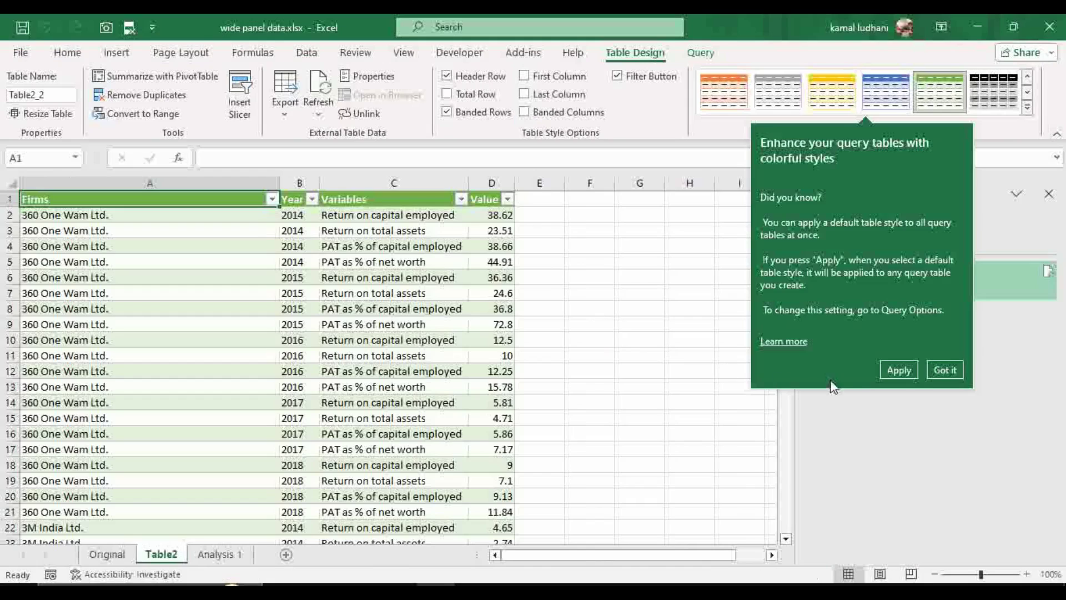
left_click(944, 370)
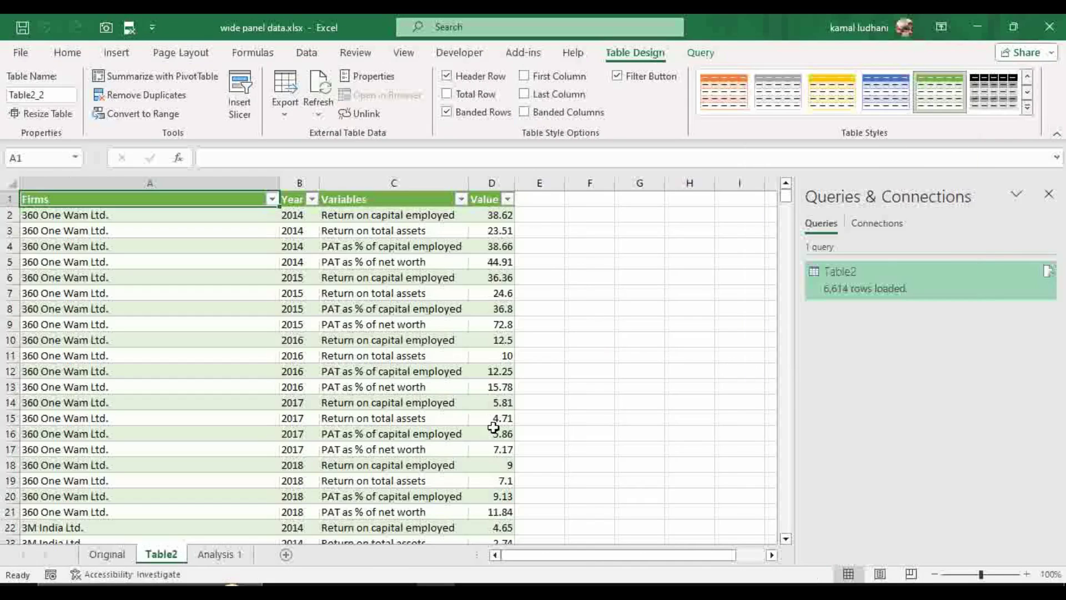
left_click_drag(161, 557, 260, 558)
double_click(247, 555)
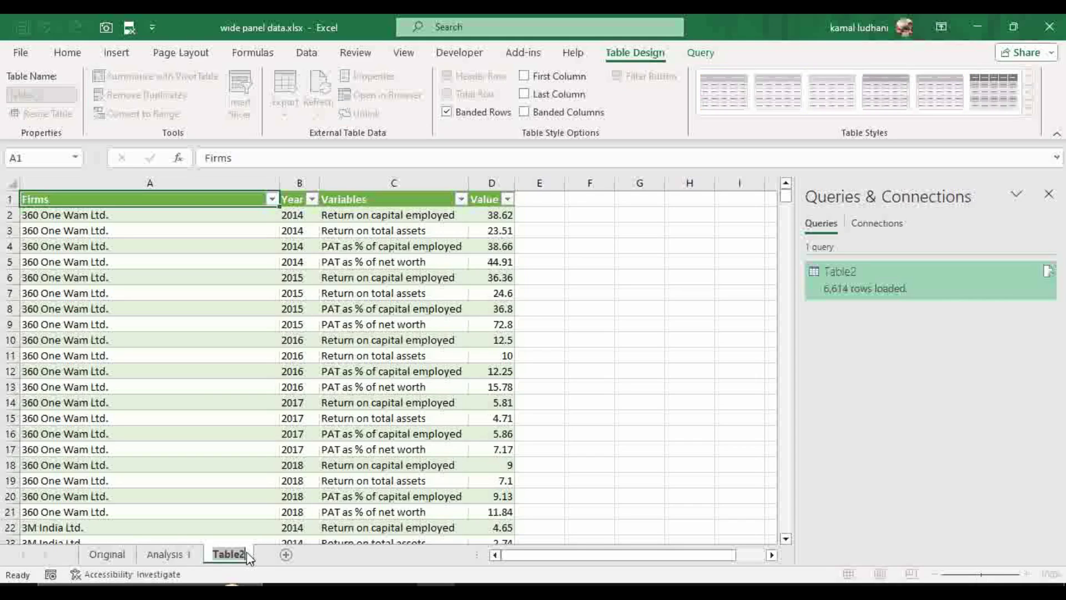
type("Analysis 2")
key("Return")
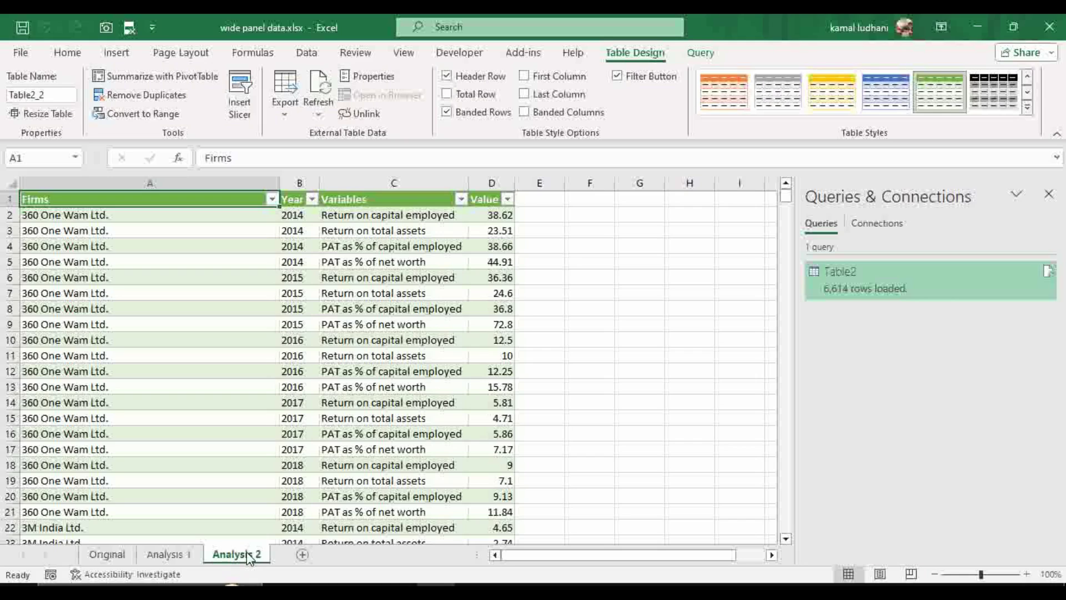
- Delete the Table2 query and close the Queries & Connections pane
right_click(880, 284)
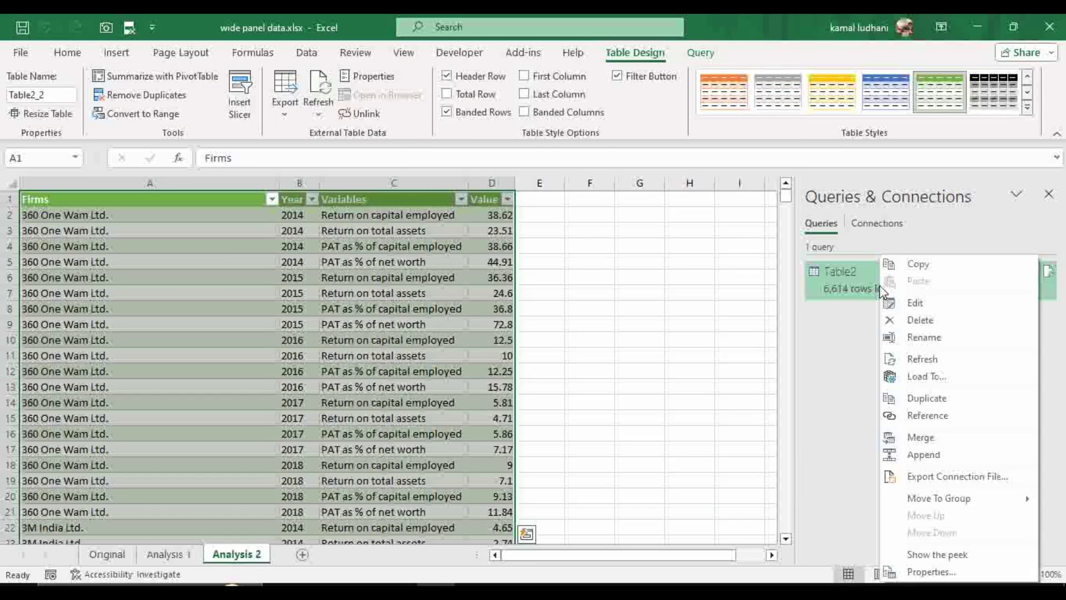
left_click(905, 320)
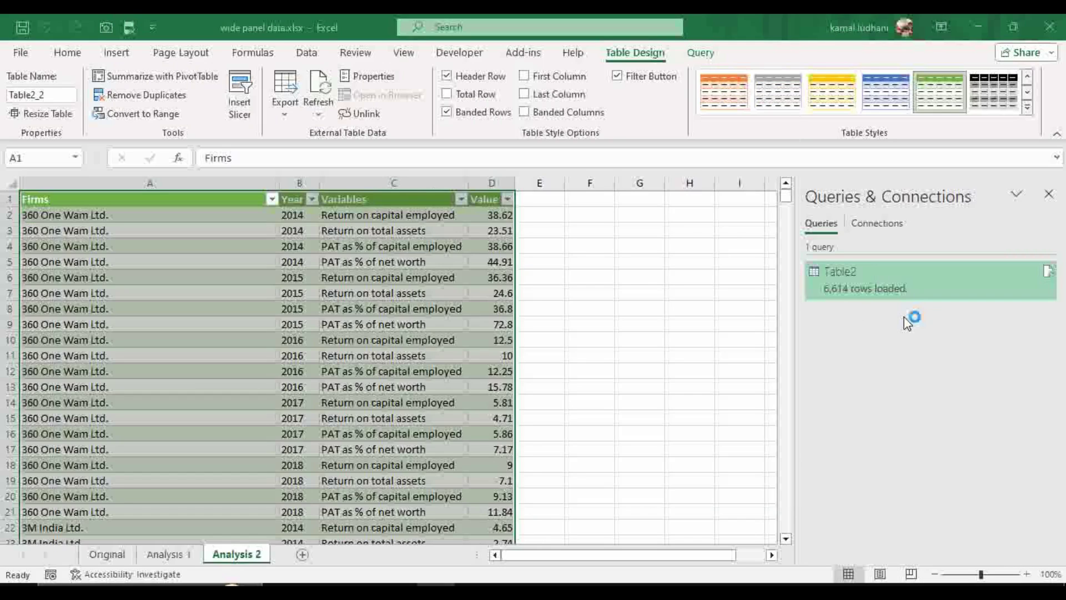
left_click(615, 340)
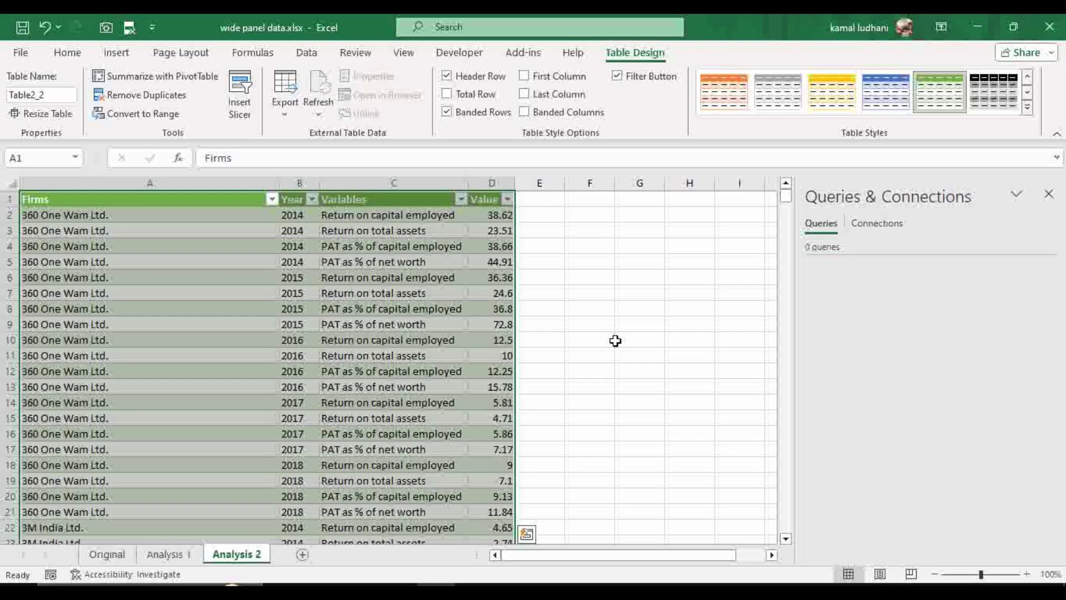
left_click(888, 223)
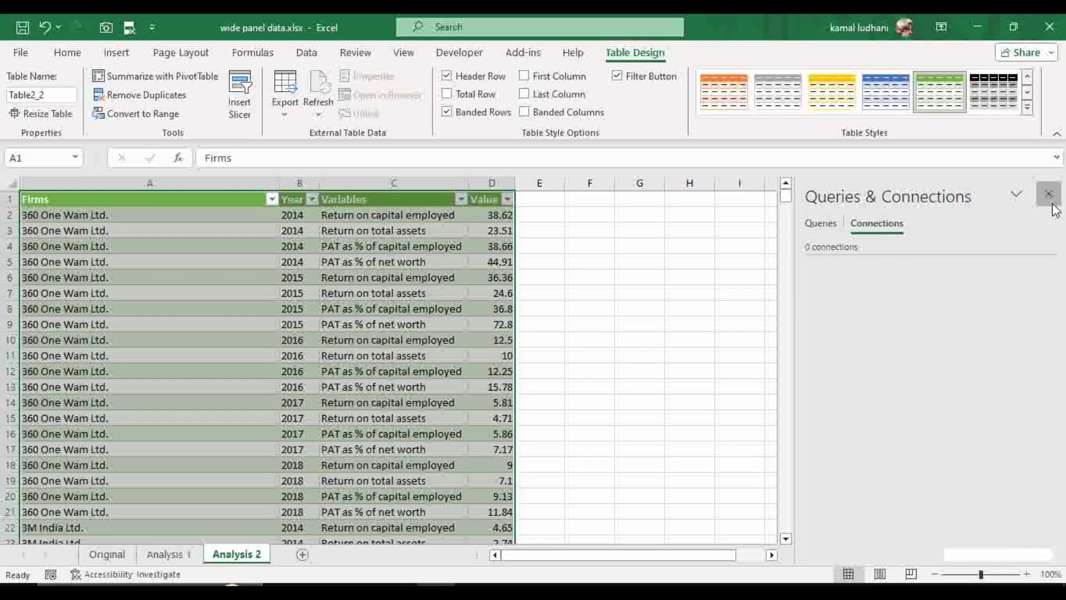
left_click(1051, 204)
left_click(674, 259)
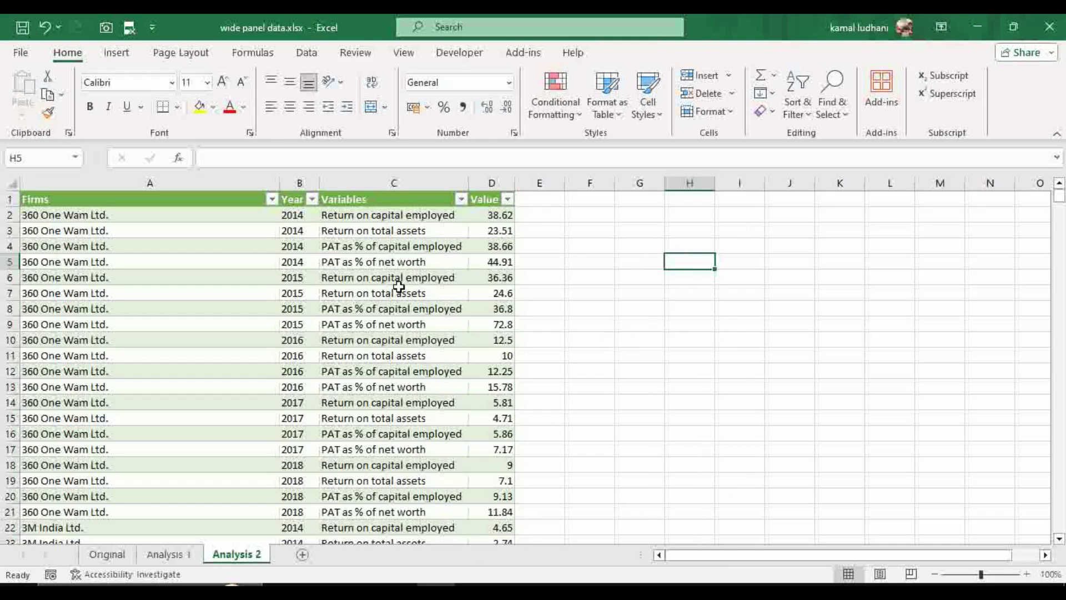
- Paste the four ratio names from C2:C5 transposed into E1:H1, then widen columns E and F
left_click(119, 220)
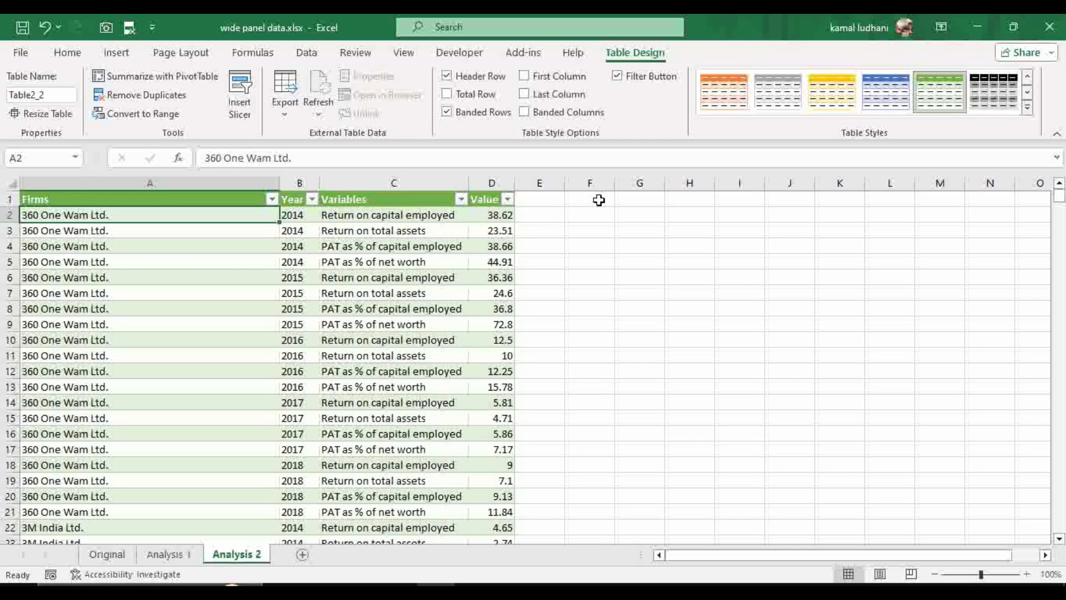
left_click_drag(395, 214, 391, 264)
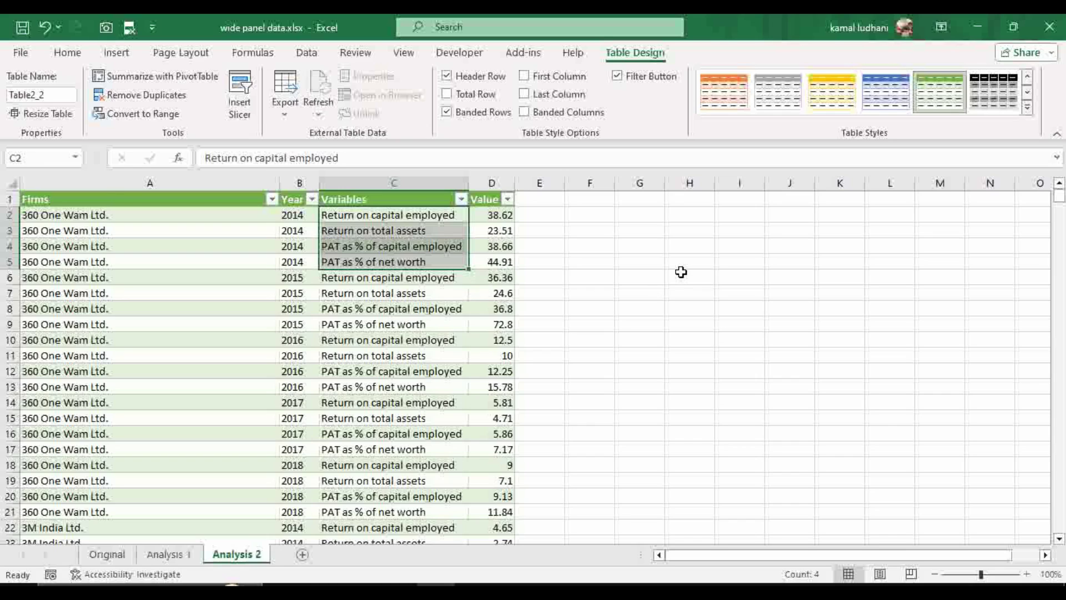
key("ctrl+c")
left_click(537, 199)
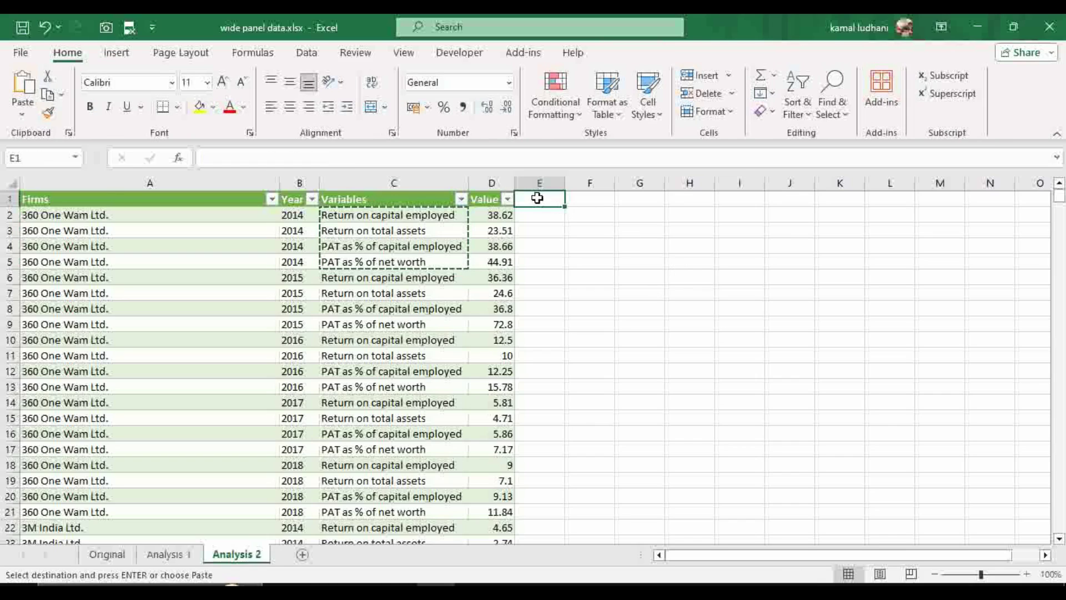
right_click(537, 198)
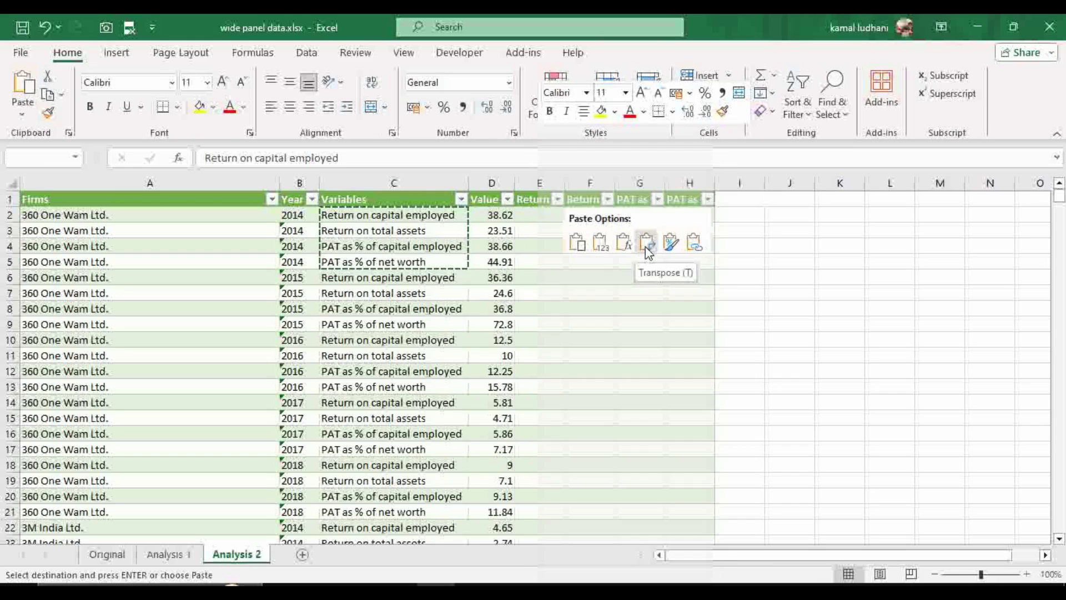
left_click(648, 253)
left_click_drag(566, 182, 583, 182)
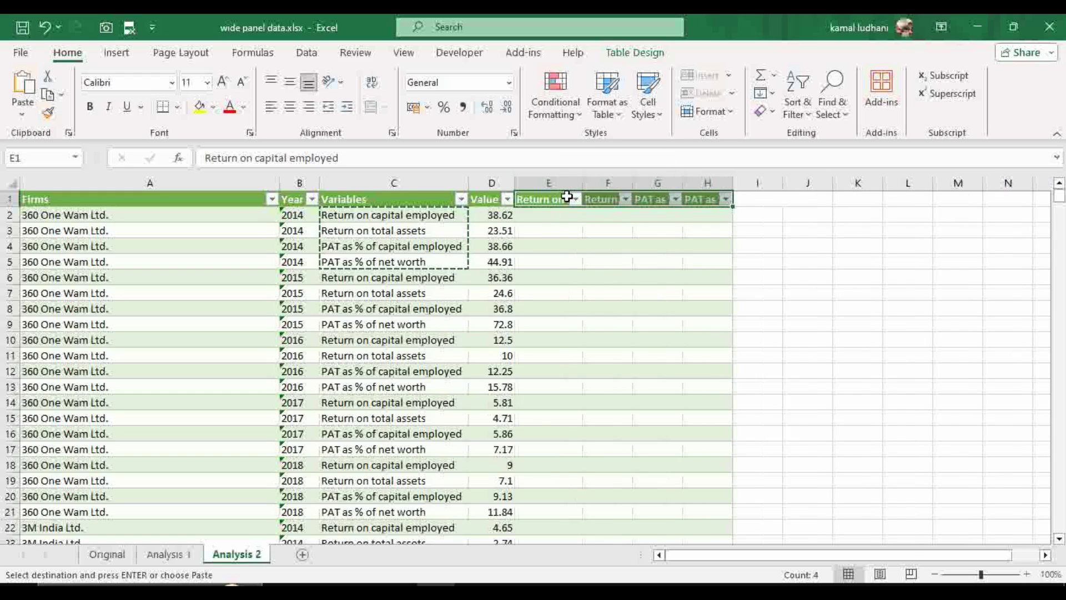
left_click_drag(633, 182, 900, 182)
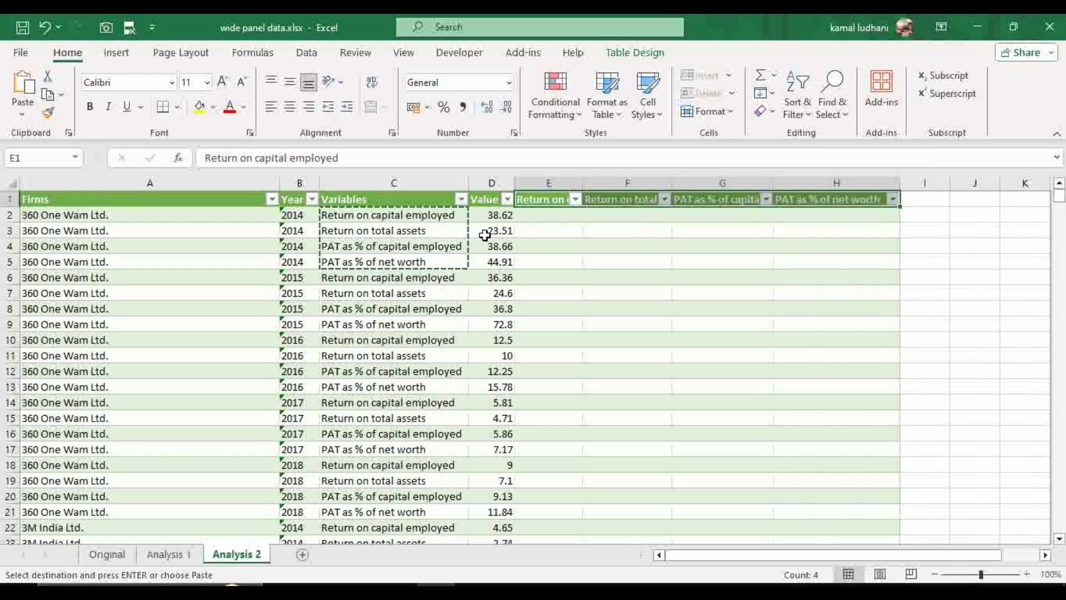
- Start an XLOOKUP in E2 using A2 as the lookup value, then cancel the unfinished formula
left_click(952, 245)
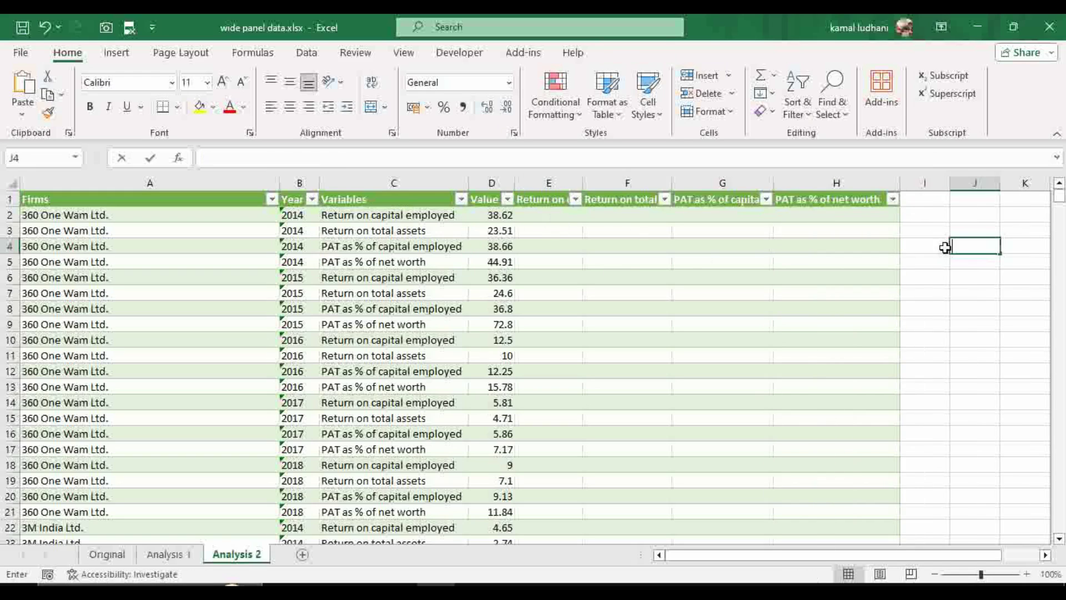
left_click(557, 215)
type("=")
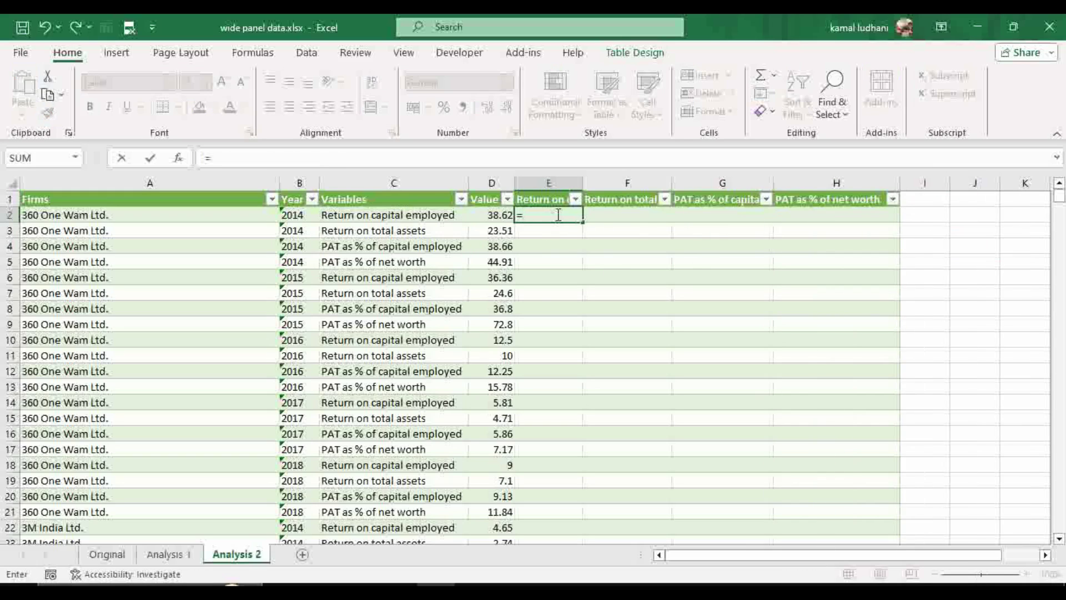
type("xl")
key("Tab")
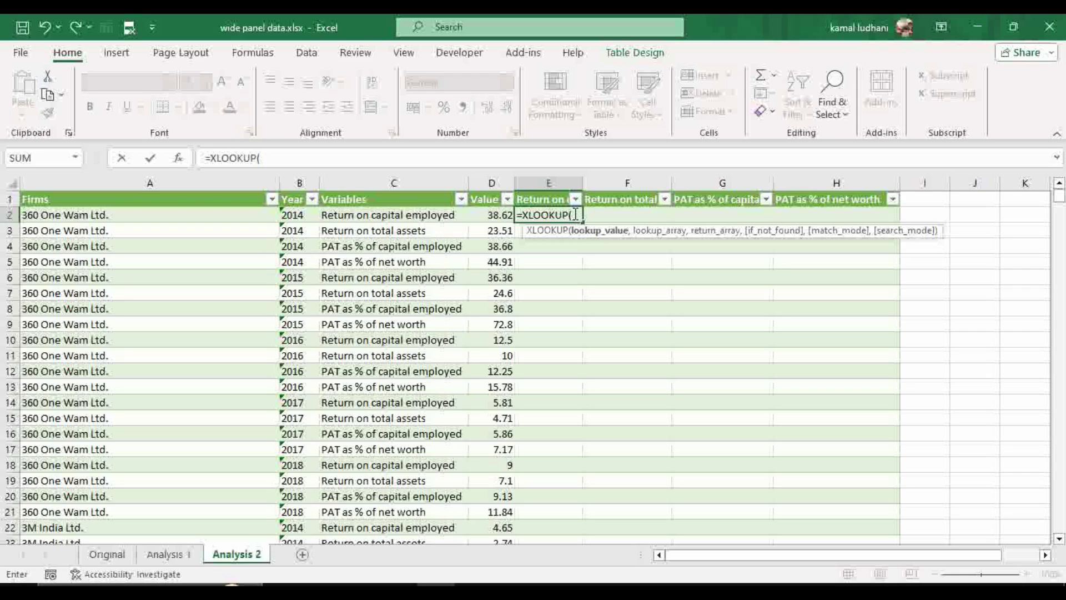
left_click(193, 217)
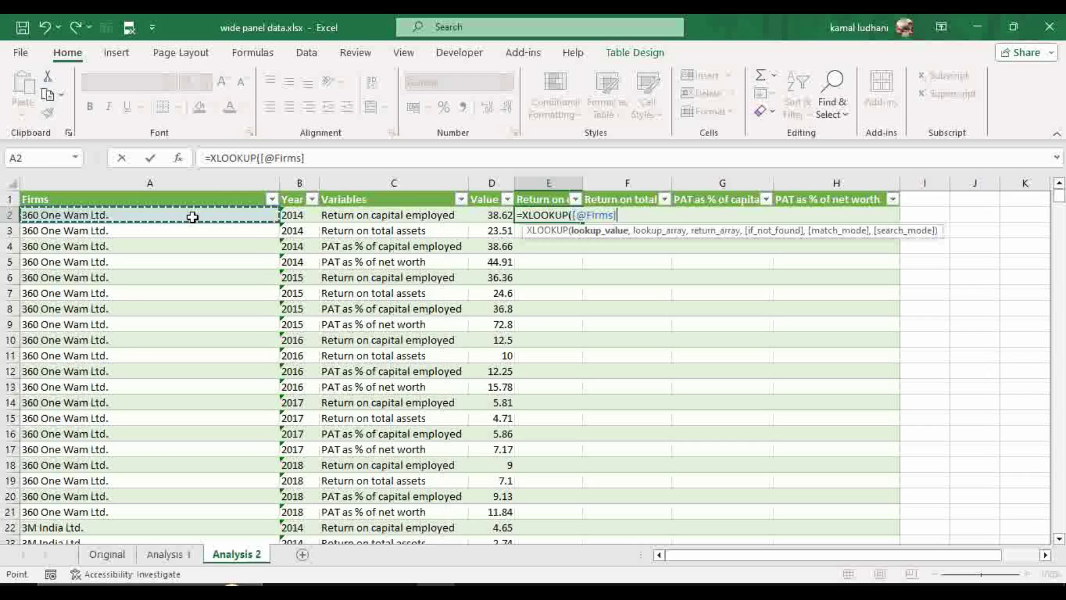
key("BackSpace")
key("Escape")
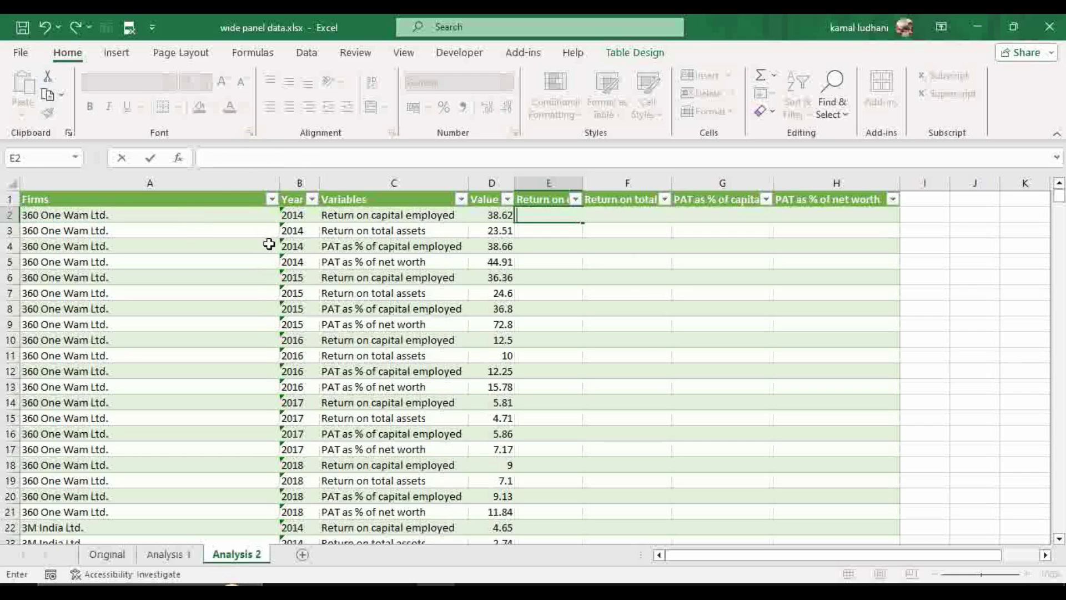
- Convert the Firms/Year/Variables/Value table to a normal range, confirming with Yes
left_click(573, 277)
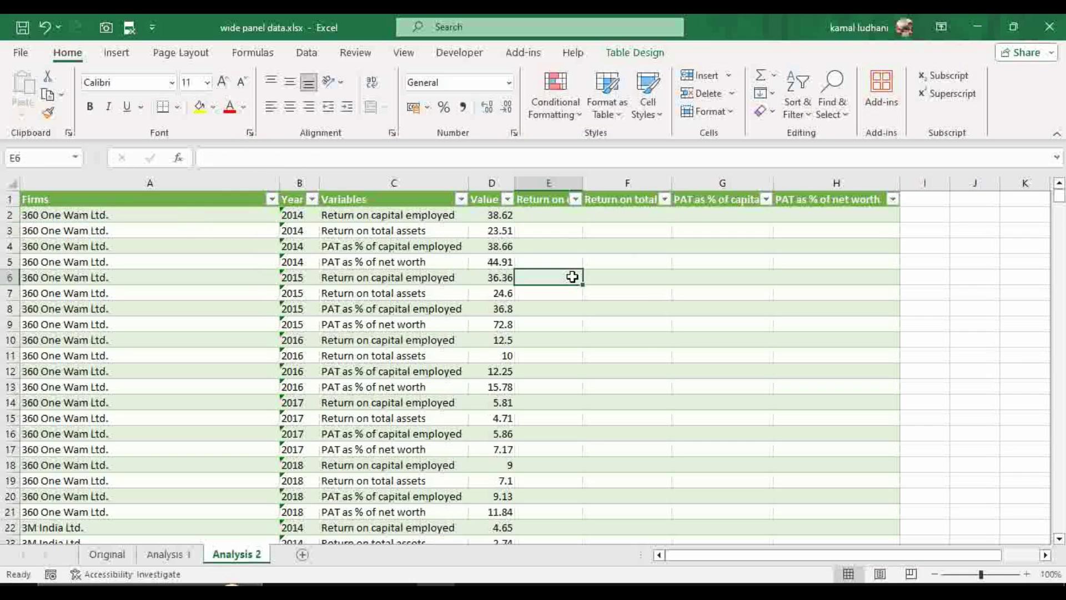
left_click(648, 56)
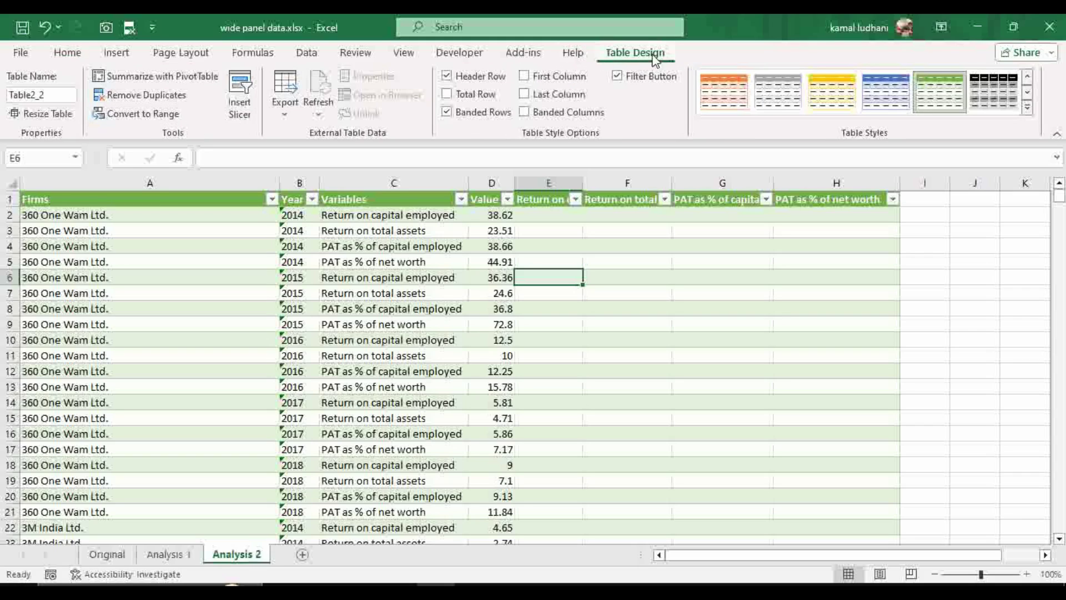
left_click(159, 114)
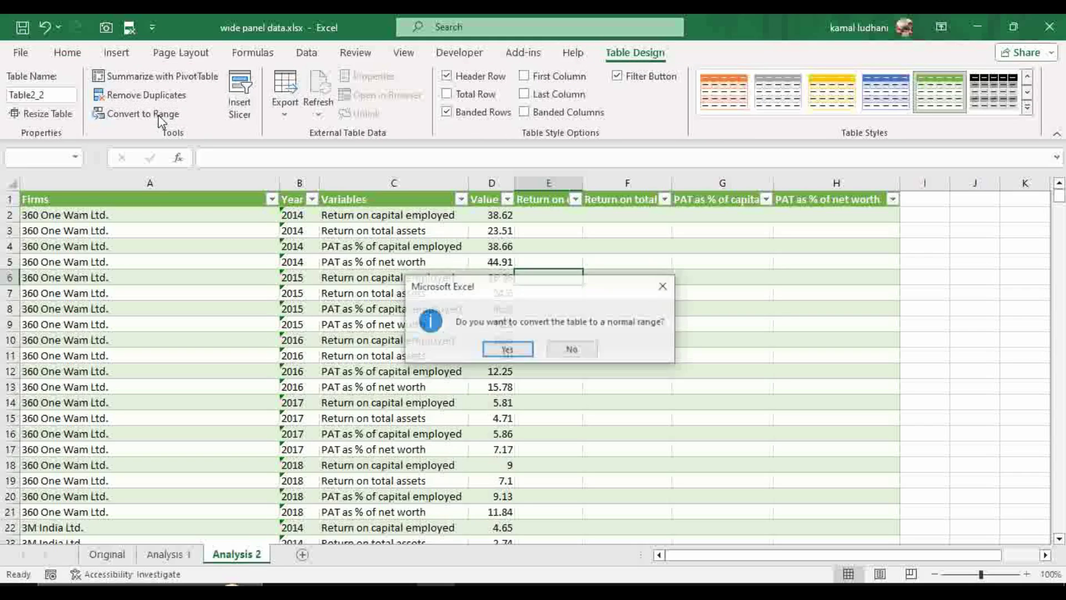
left_click(504, 349)
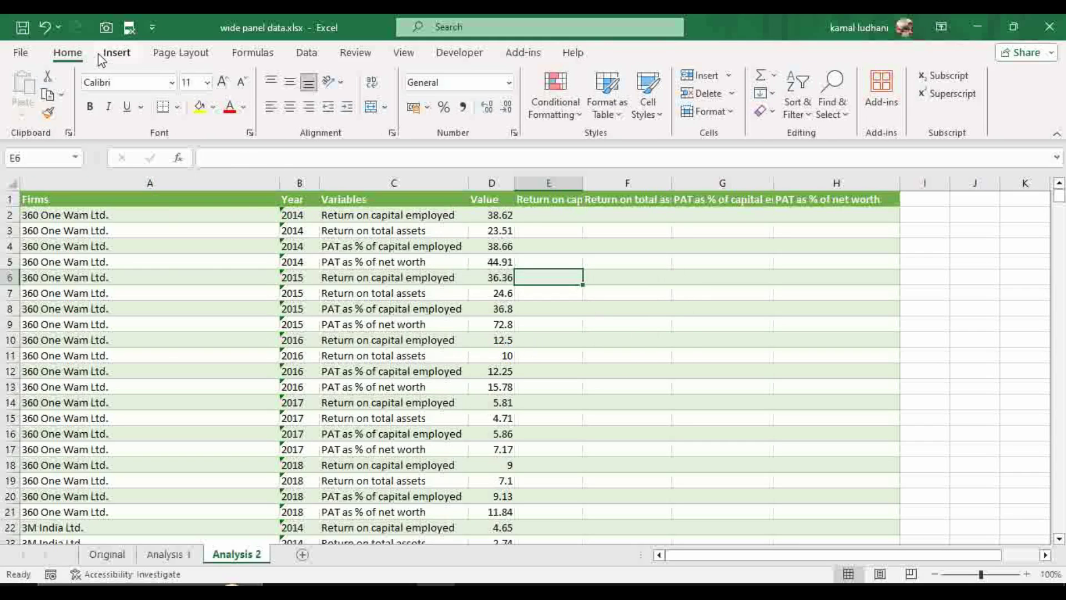
- Type =XLOOKUP($A2&$B2&$E$1, in E2, joining firm, year and the locked ratio header
left_click(540, 215)
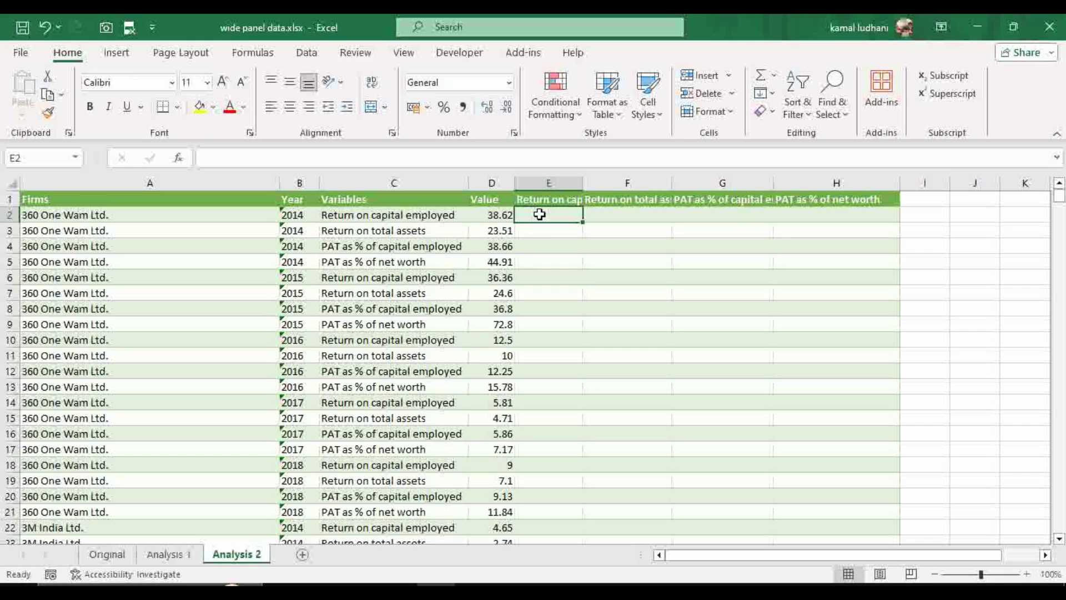
type("=")
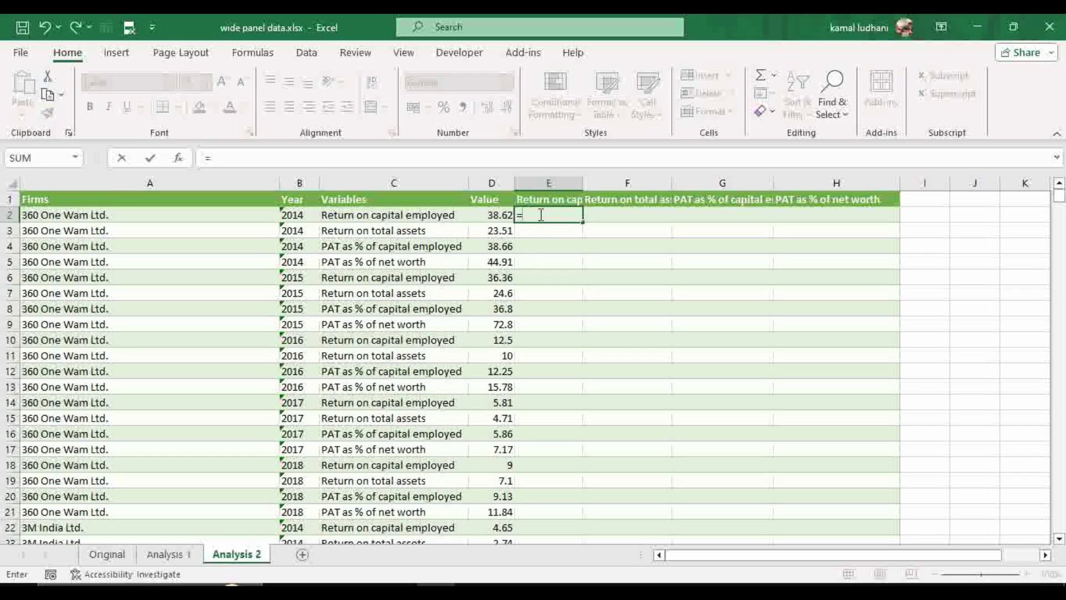
type("xl")
key("Tab")
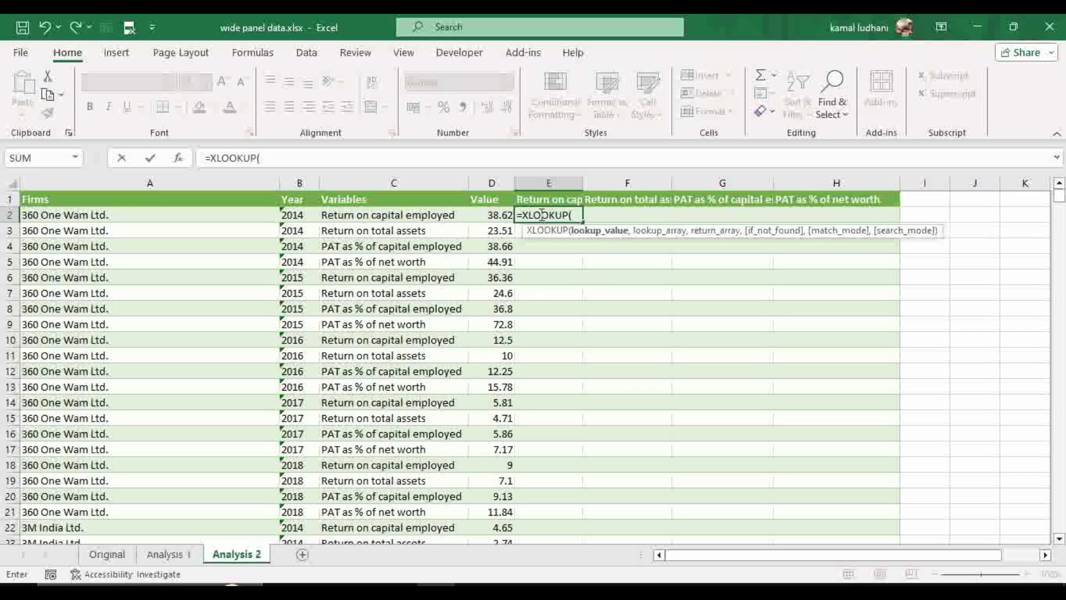
left_click(166, 217)
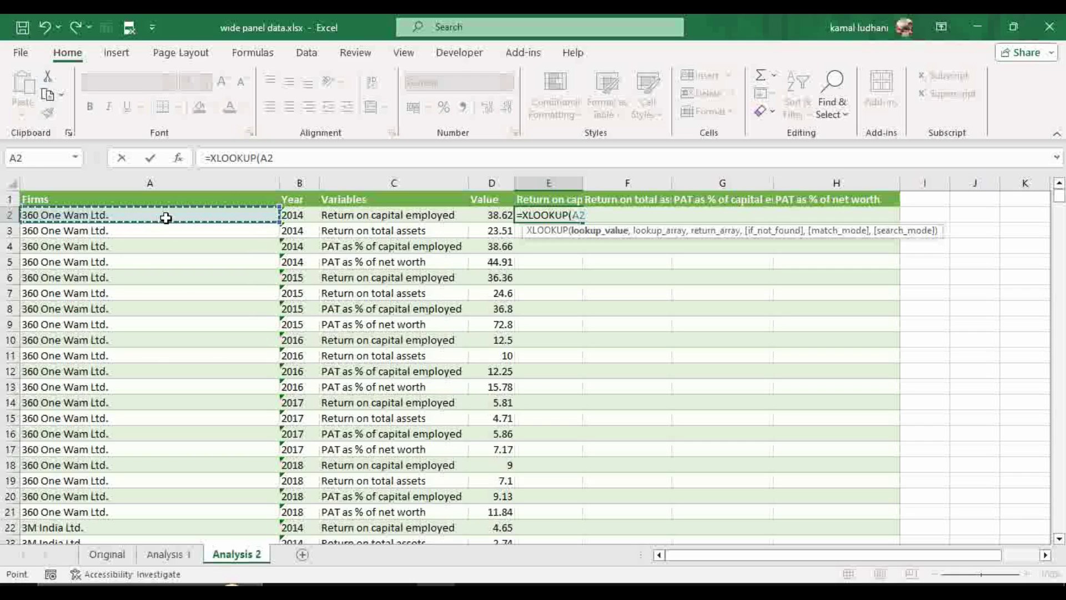
key("F4")
key("F4")
key("F4")
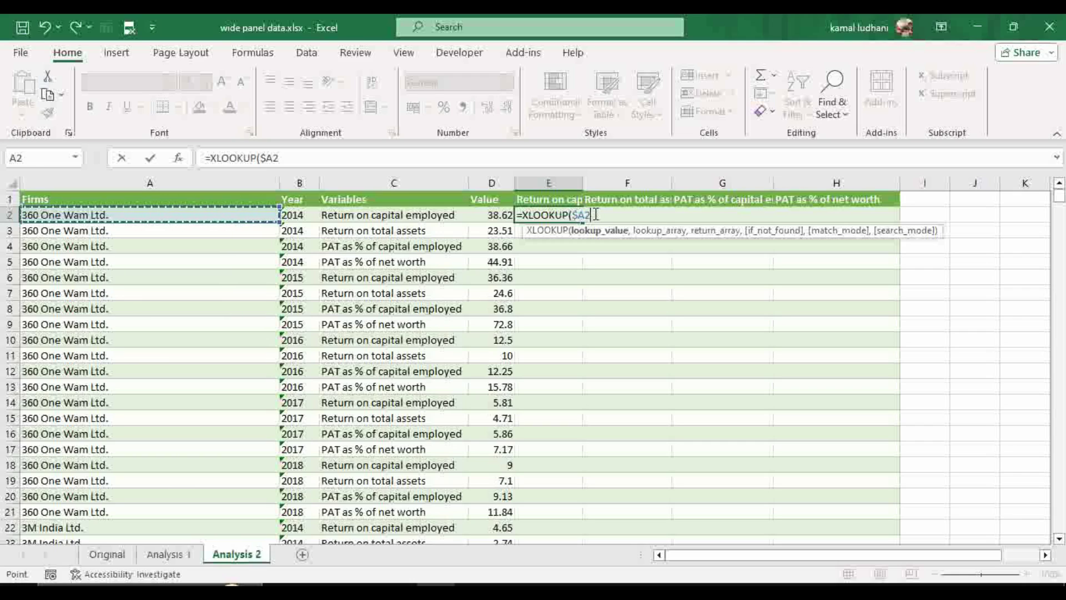
type("&")
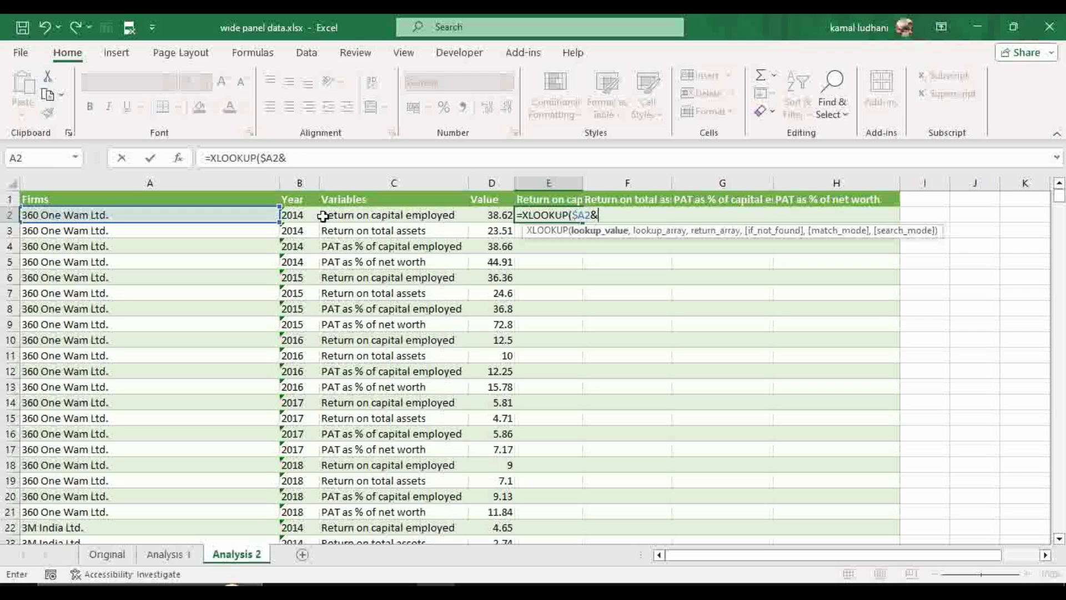
left_click(302, 215)
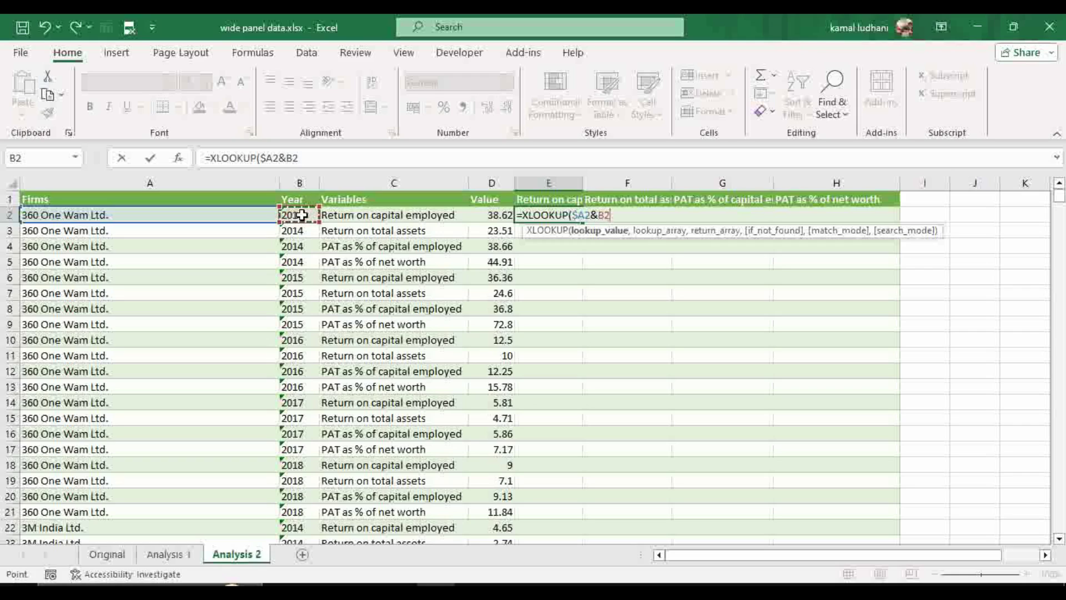
key("F4")
key("F4")
key("F4")
type("&")
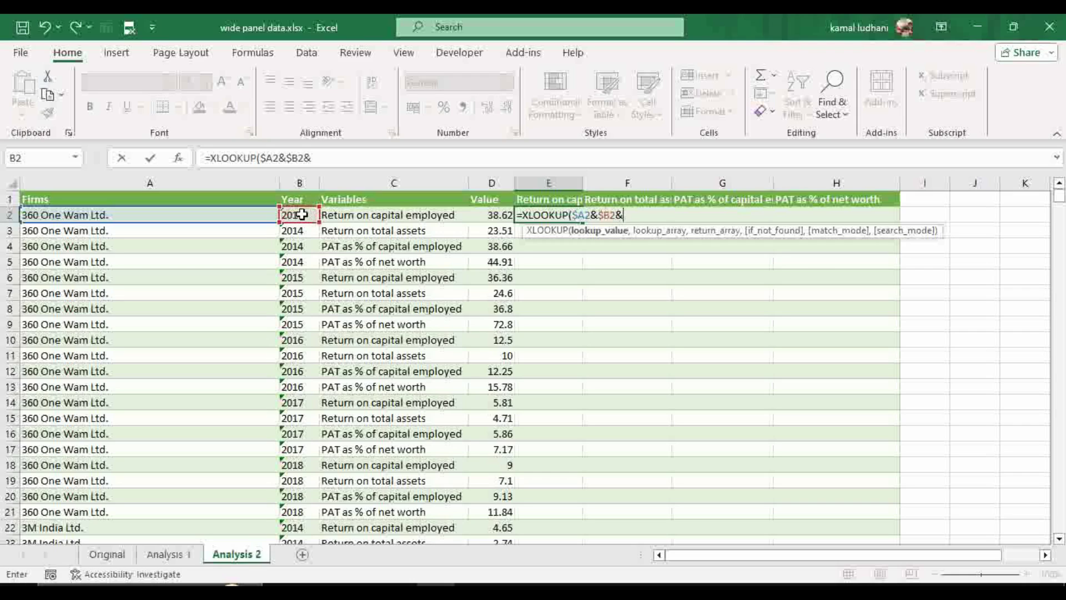
left_click(538, 200)
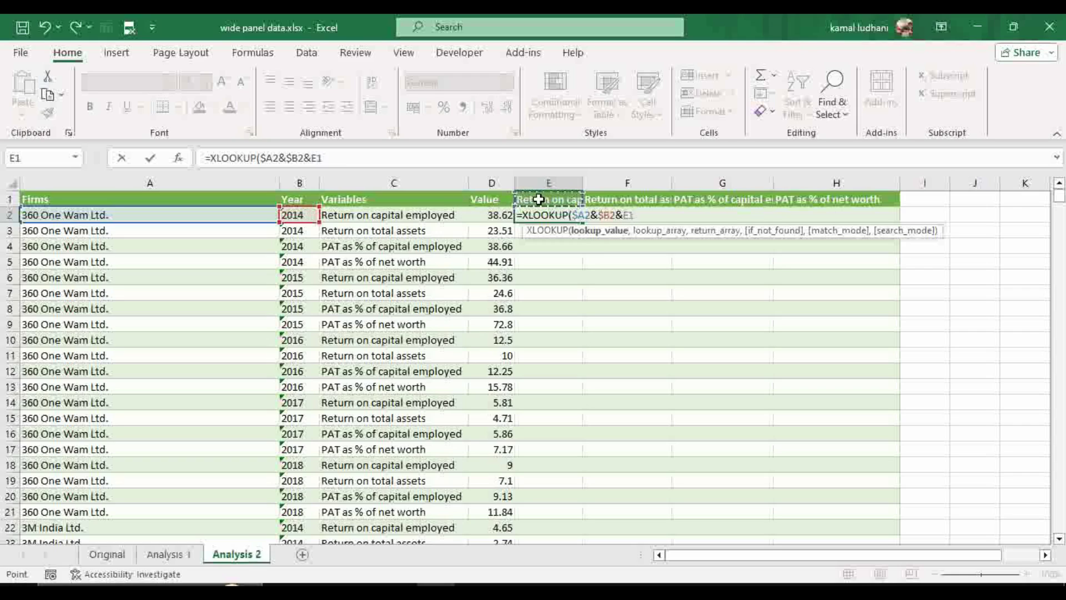
key("F4")
type(",")
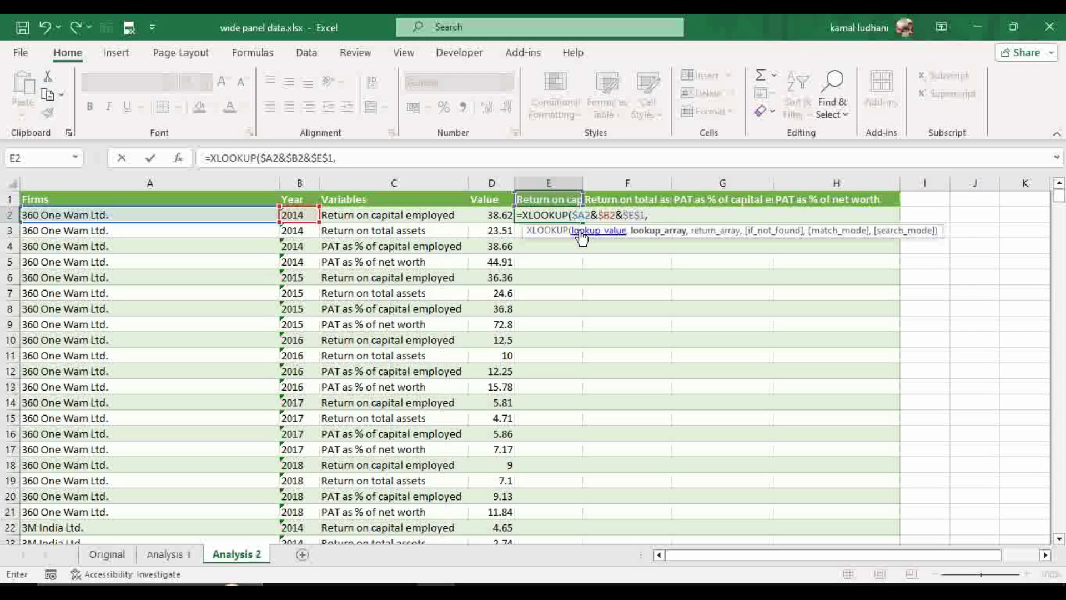
- Add the lookup array $A$2:$A$6615&$B$2:$B$6615&$C$2:$C$6615 joining firm, year and variable
left_click(204, 217)
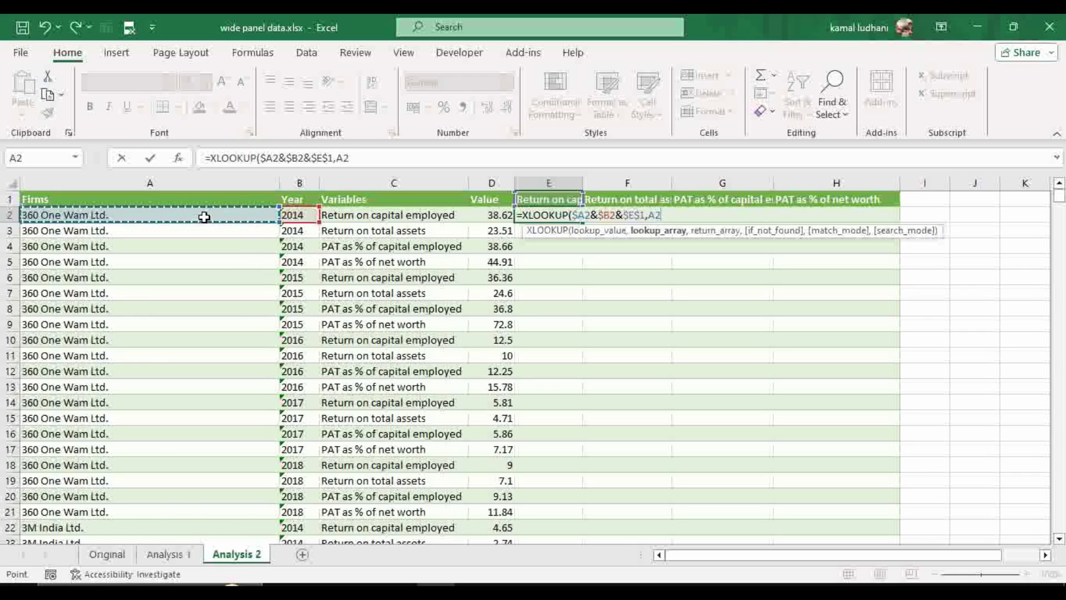
key("ctrl+shift+Down")
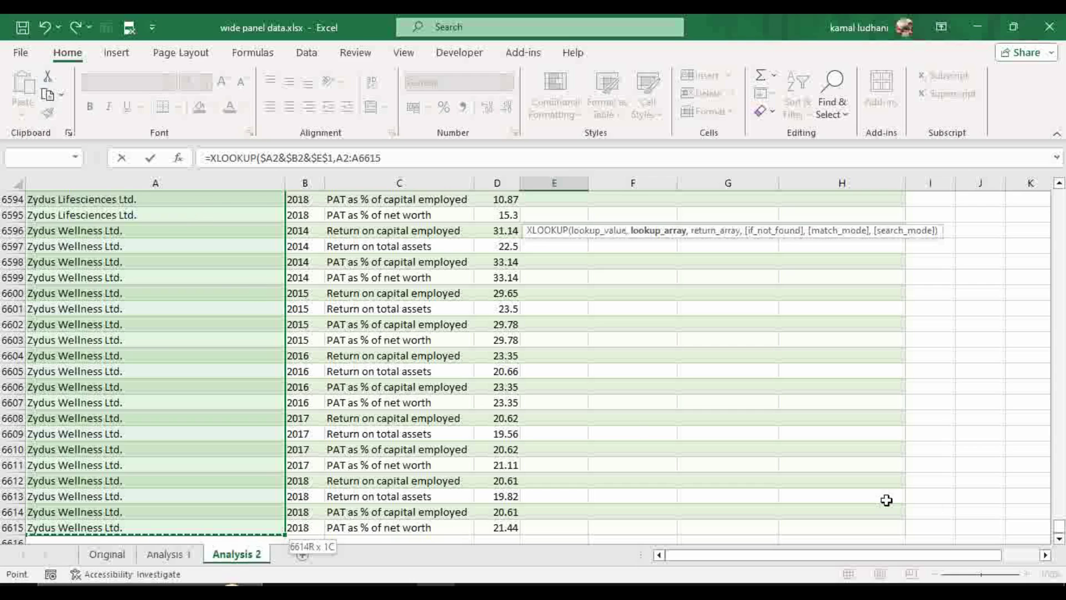
left_click_drag(1060, 528, 1038, 195)
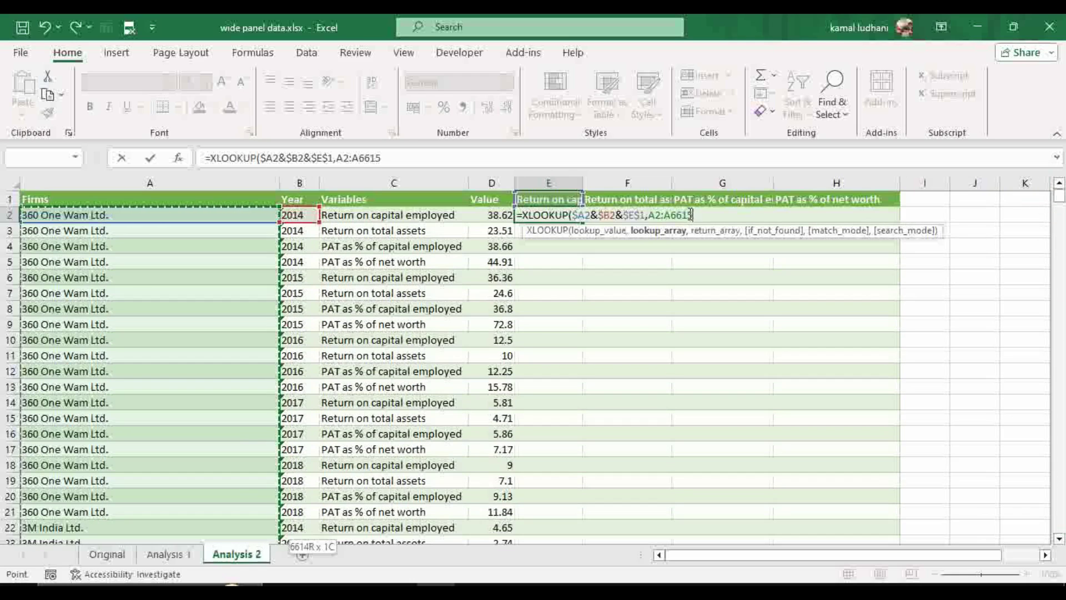
key("F4")
type(",")
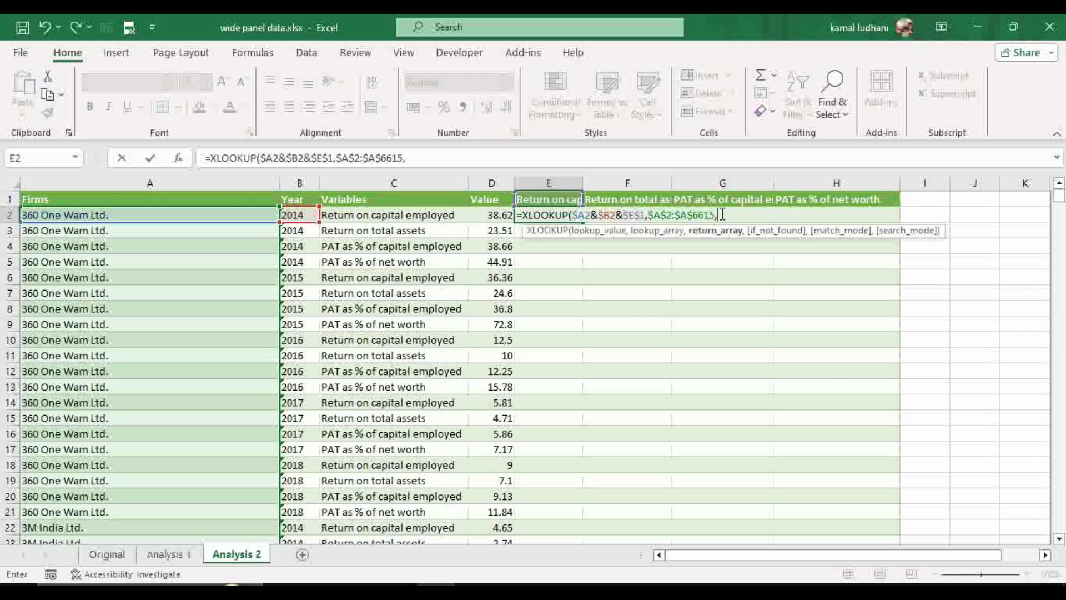
key("BackSpace")
type("&")
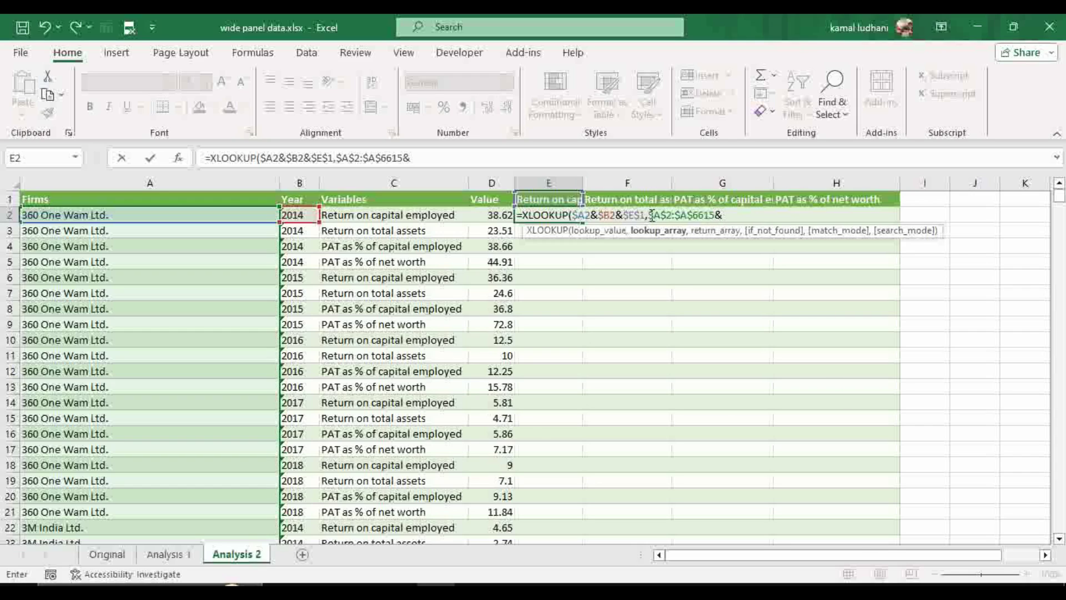
type("B2:B")
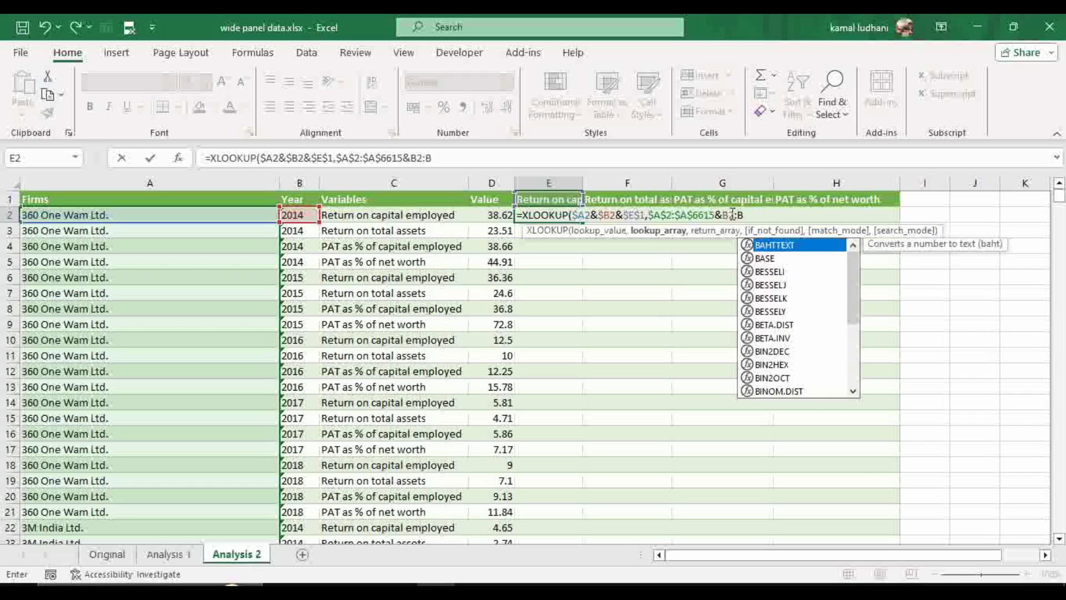
key("BackSpace")
type("$B$6615")
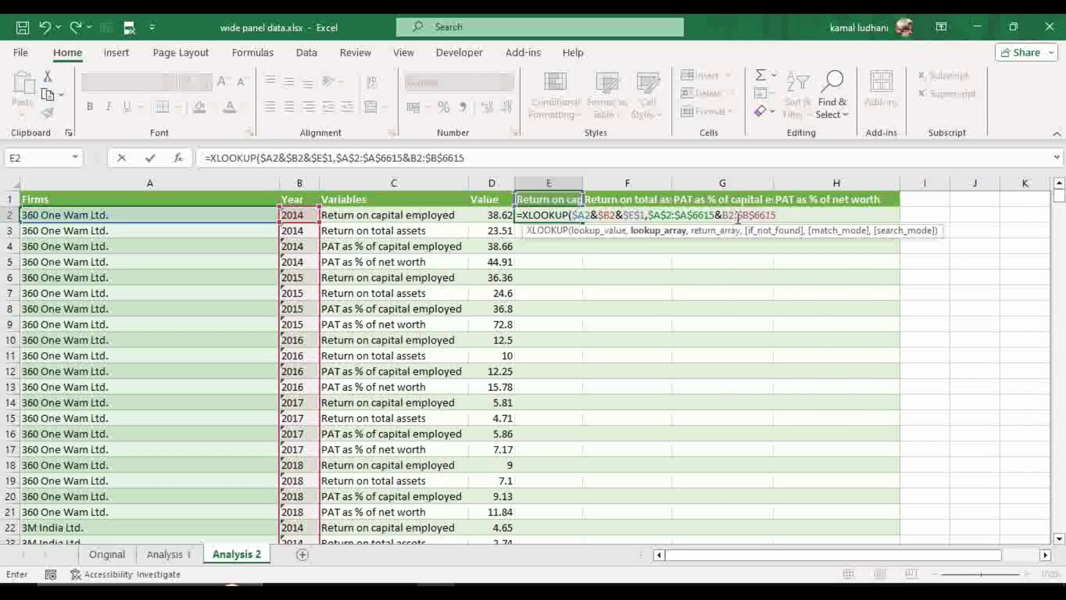
left_click(732, 213)
key("F4")
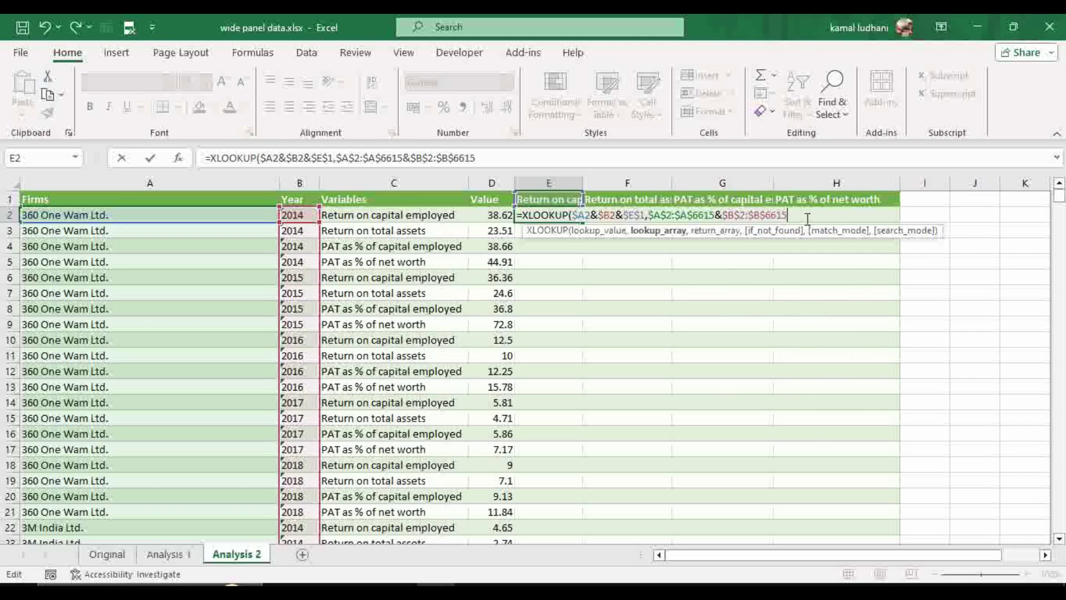
type("&")
left_click(419, 215)
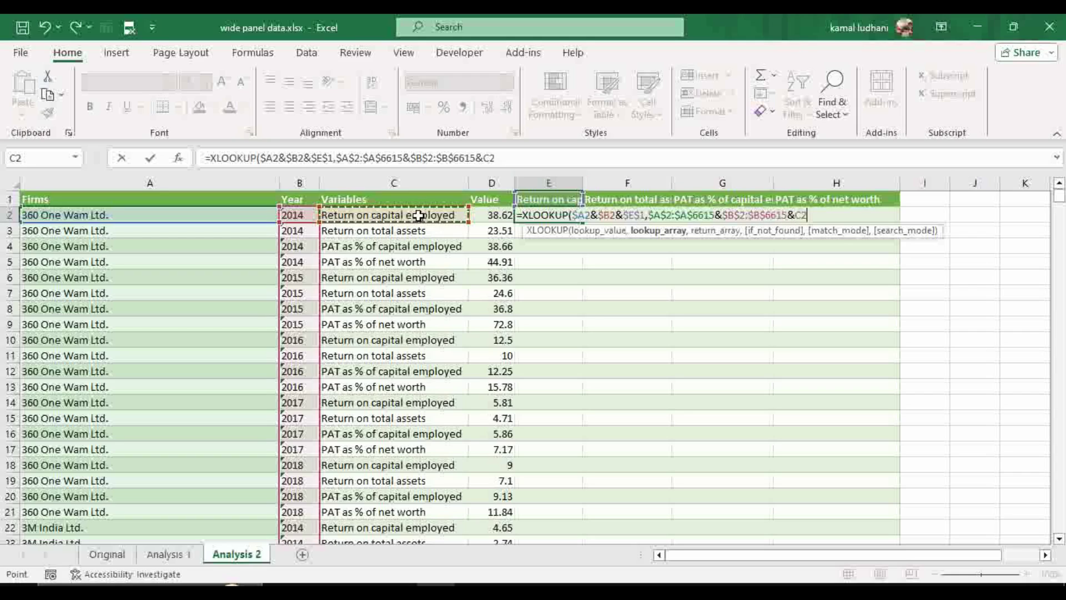
key("F8")
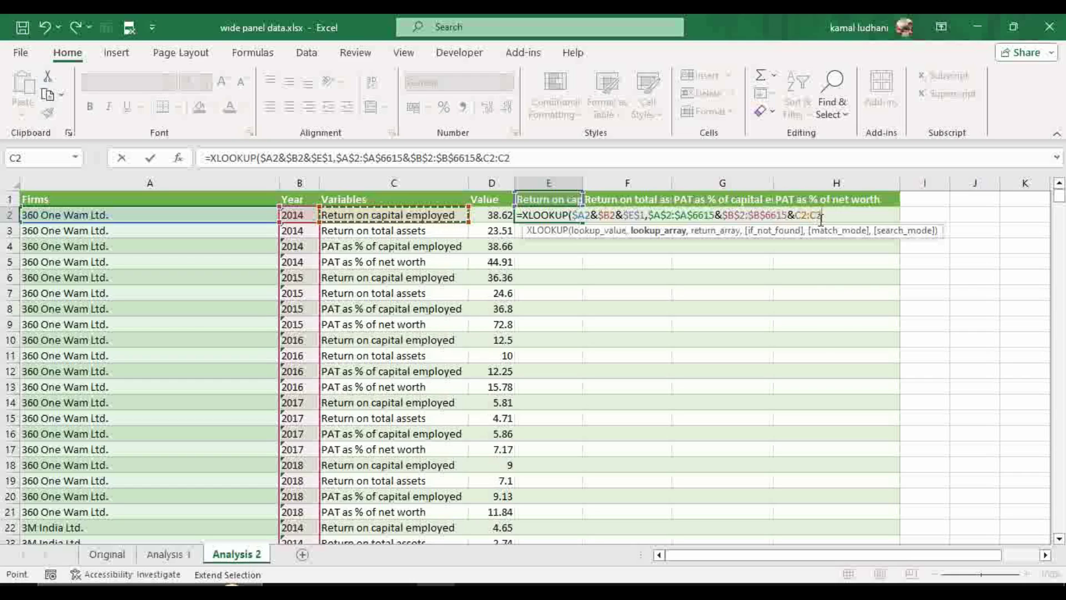
key("BackSpace")
type("6615")
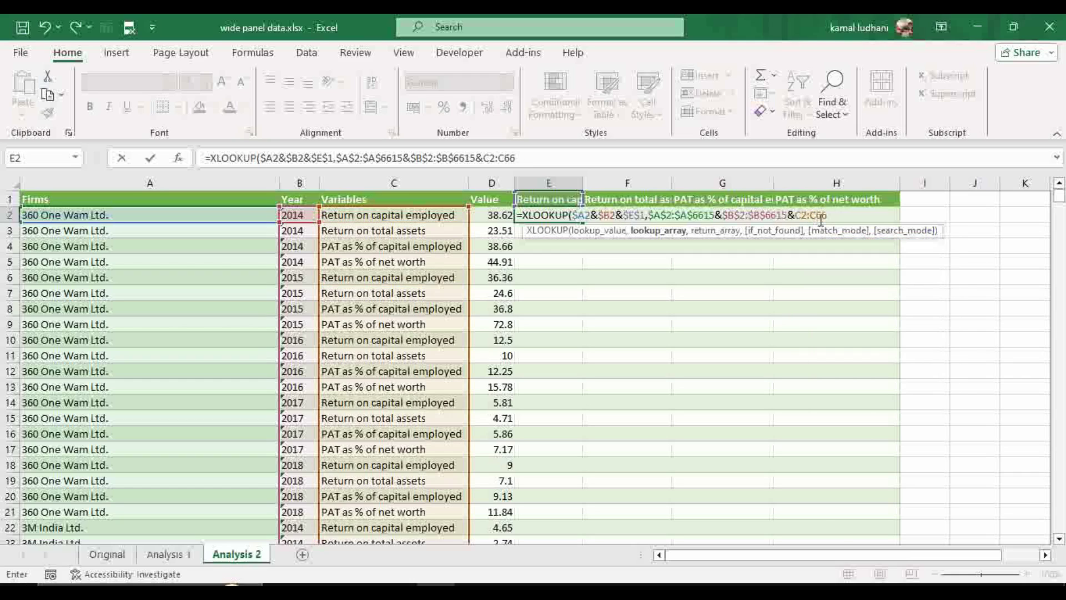
key("F4")
left_click(801, 216)
key("F4")
- Add $D$2:$D$6615 as the return array and close the formula, giving 38.62
type(",")
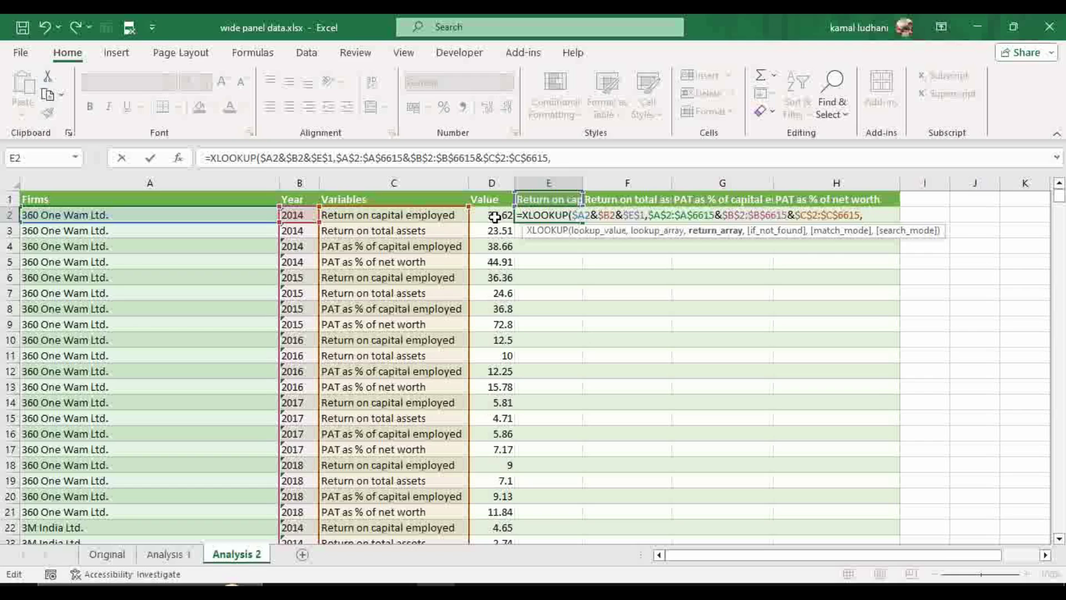
type("D2")
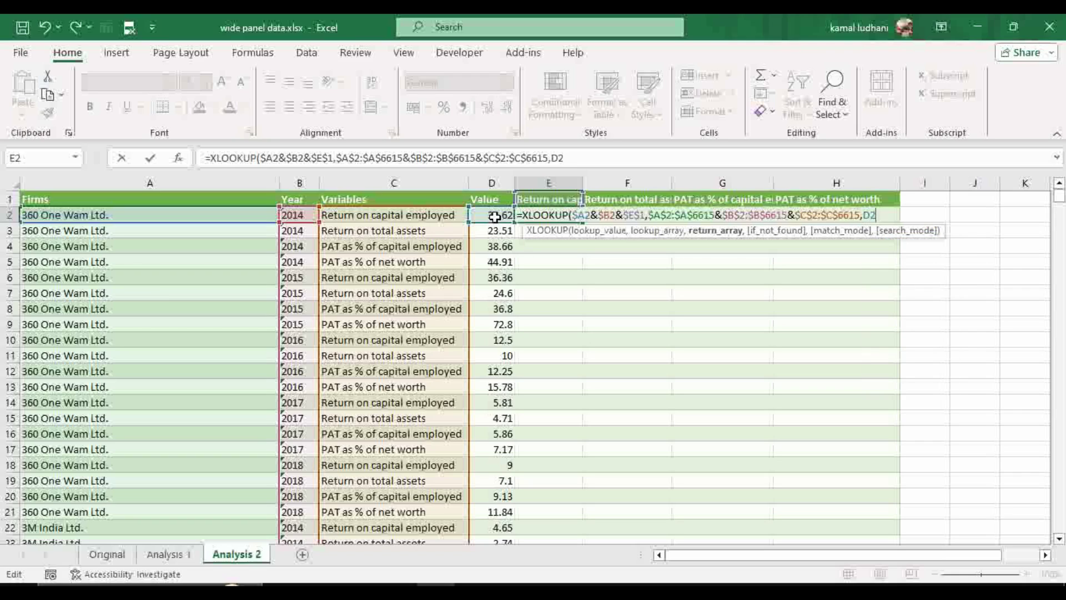
type(":D")
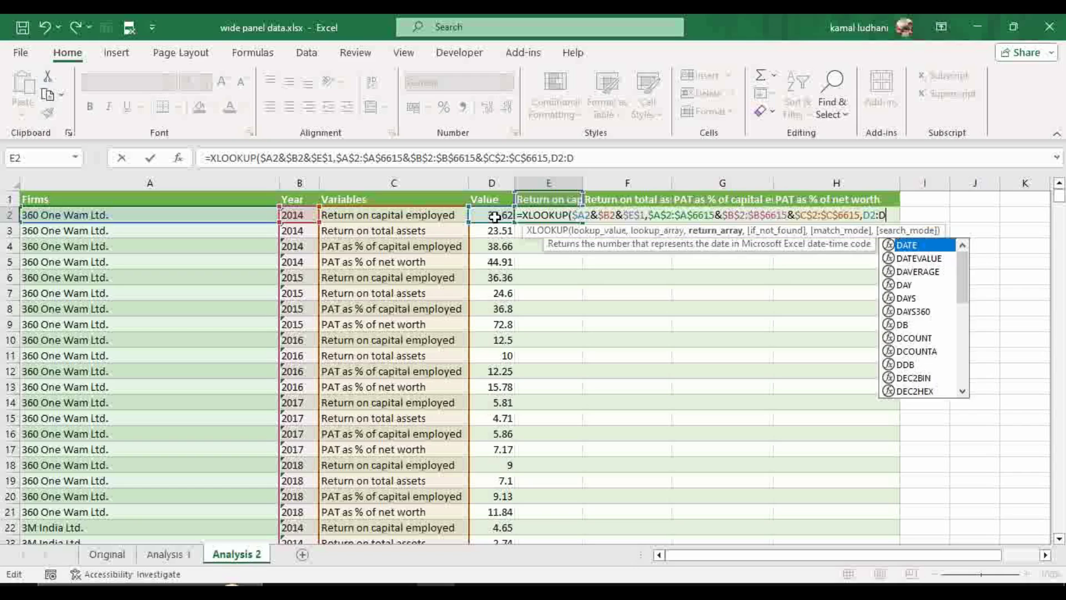
type("6615")
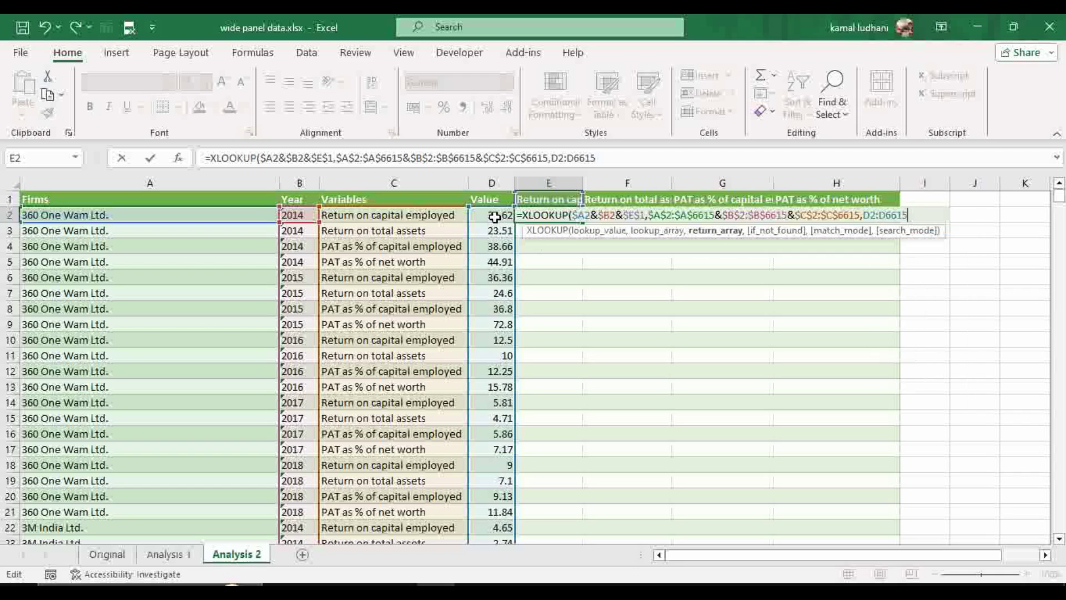
key("F4")
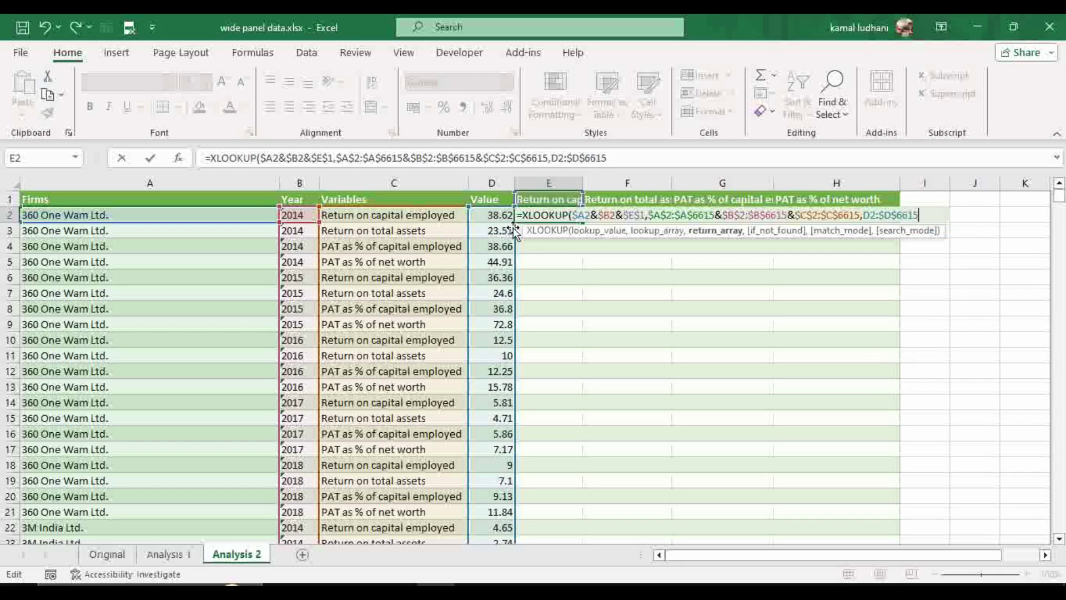
left_click(871, 218)
key("F4")
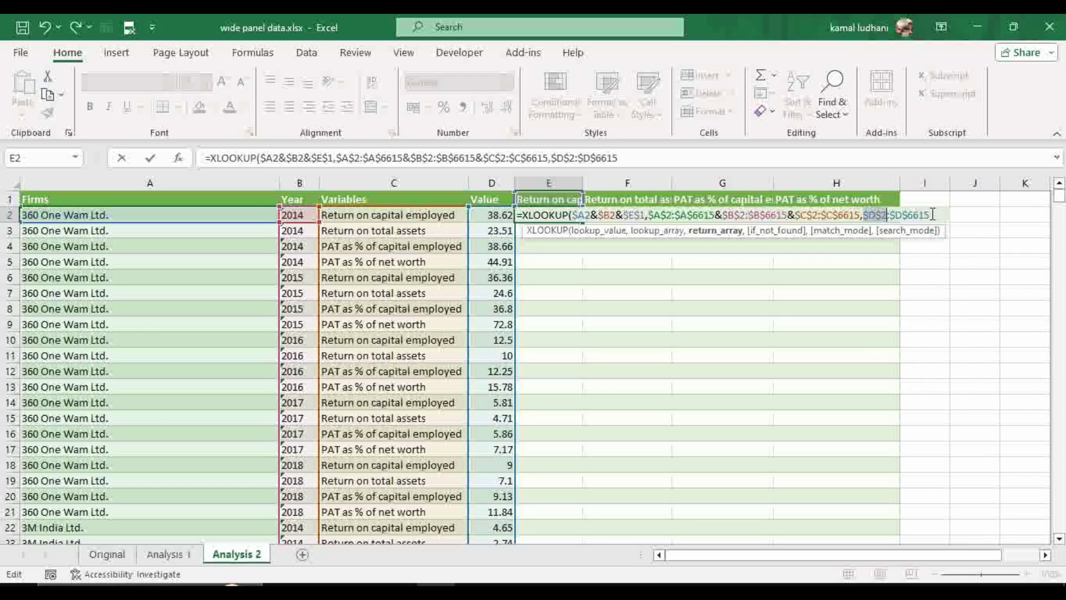
type(")")
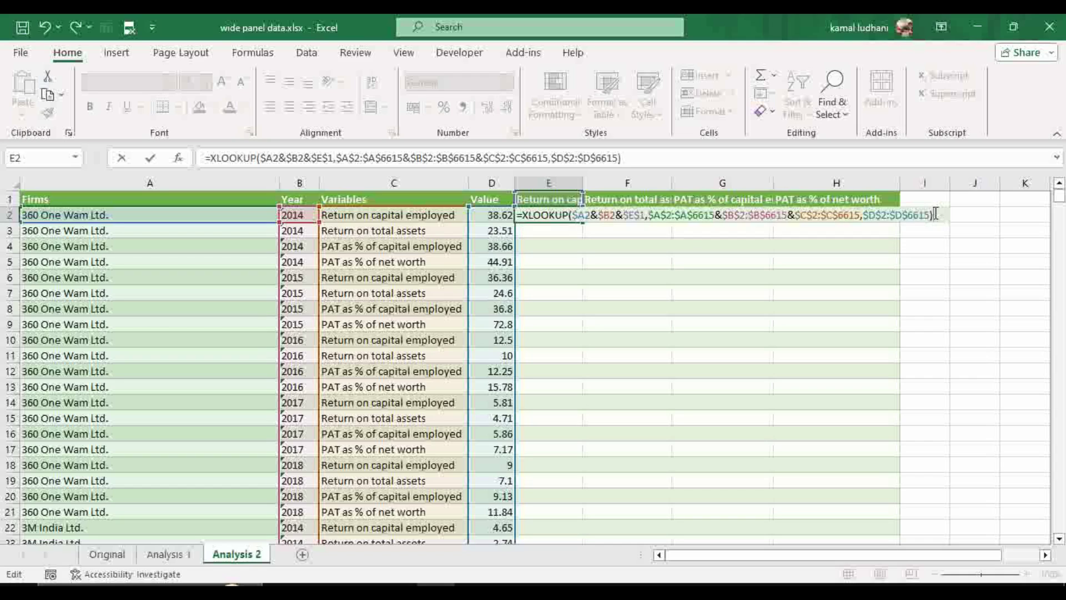
key("Return")
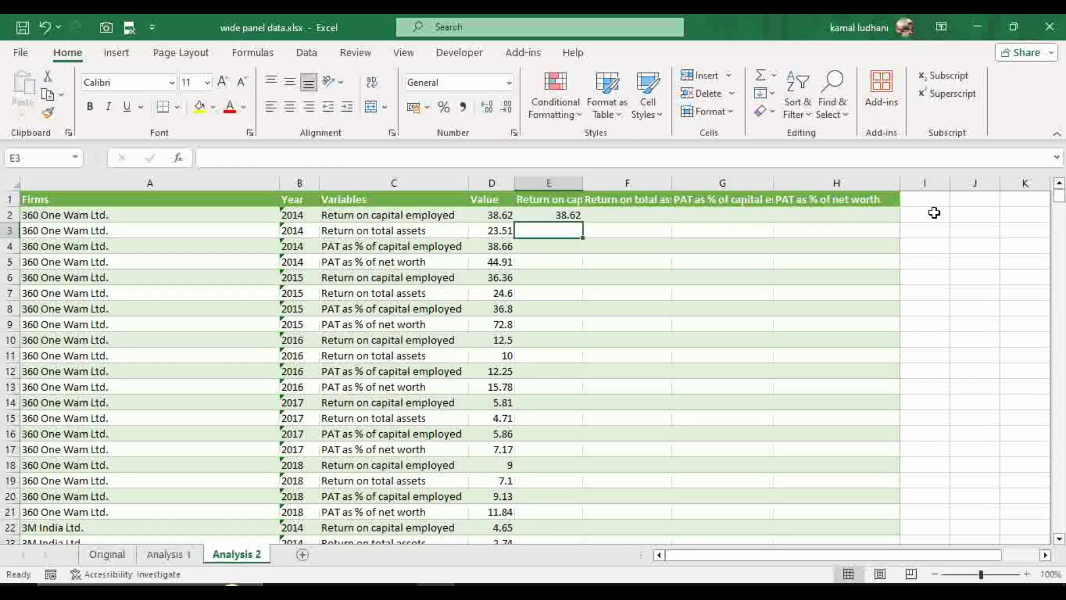
- Fill E2's XLOOKUP down column E, giving return on capital employed values such as 38.62 and 36.36
left_click(551, 216)
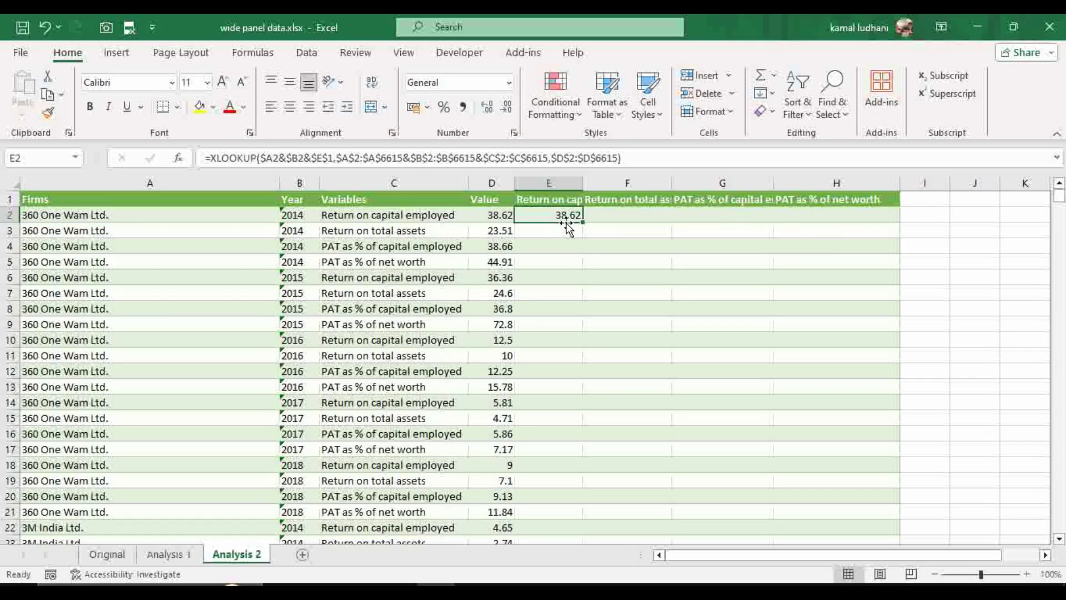
left_click_drag(583, 222, 582, 229)
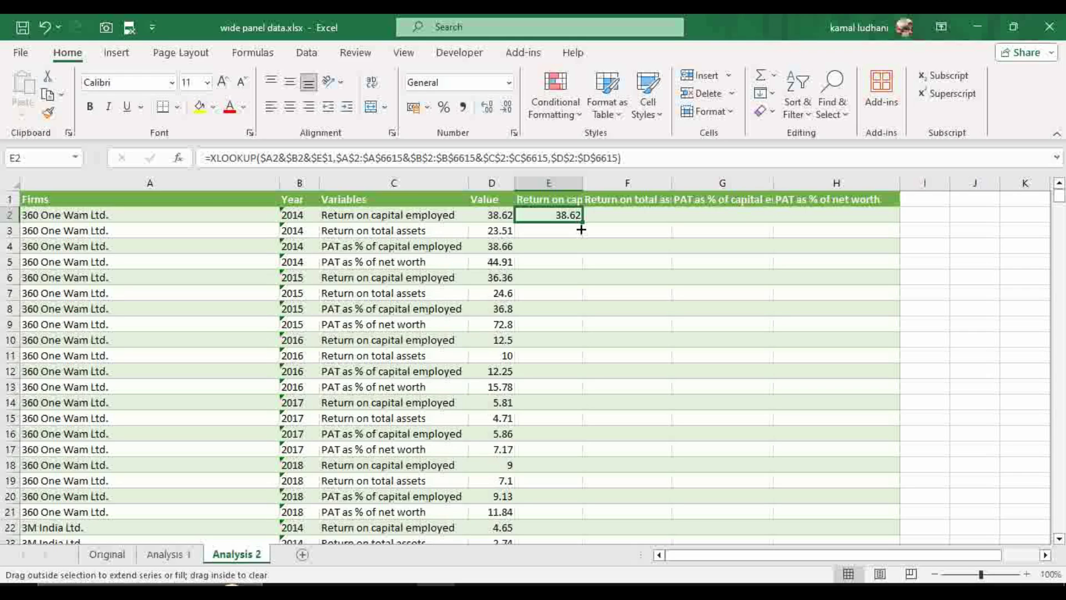
left_click_drag(581, 229, 580, 223)
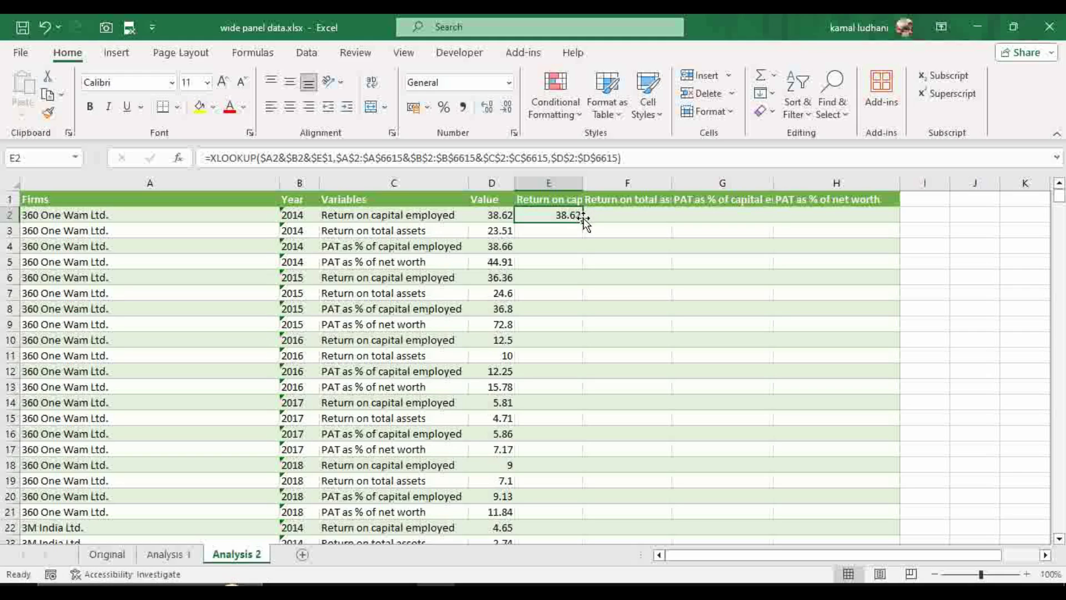
double_click(581, 221)
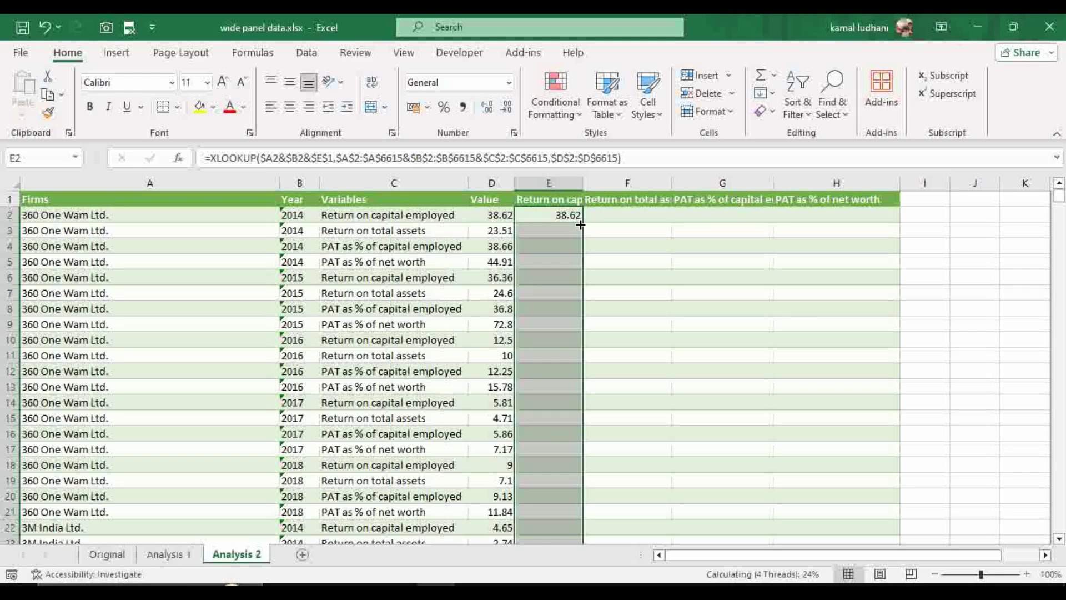
left_click(615, 217)
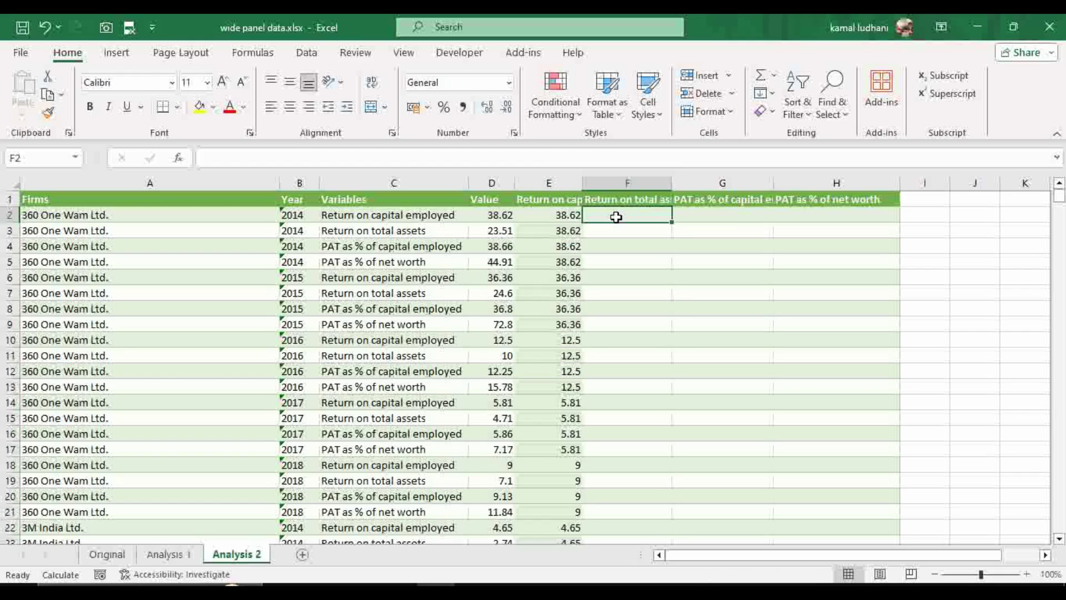
- Copy E2's formula across to F2:H2 and point F2's lookup key at header $F$1
left_click(564, 216)
left_click_drag(583, 222, 864, 213)
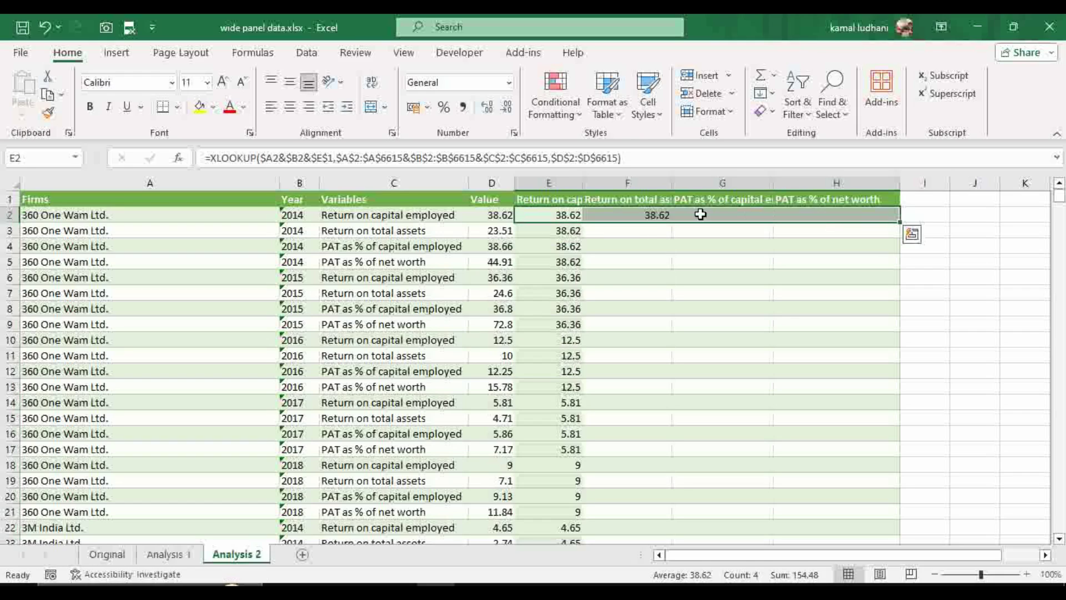
double_click(649, 217)
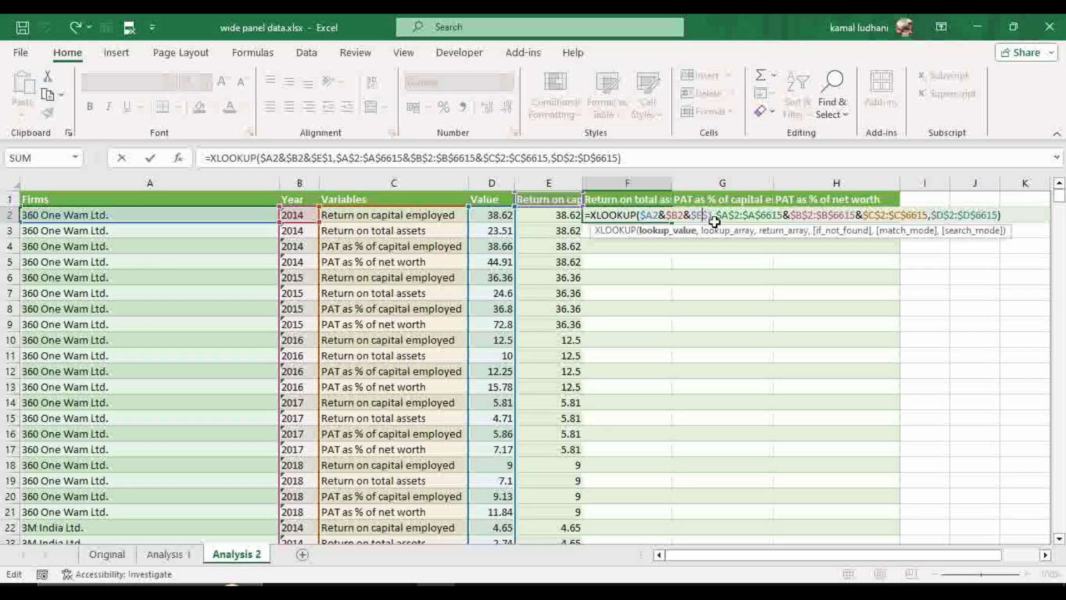
key("BackSpace")
key("BackSpace")
type("F$")
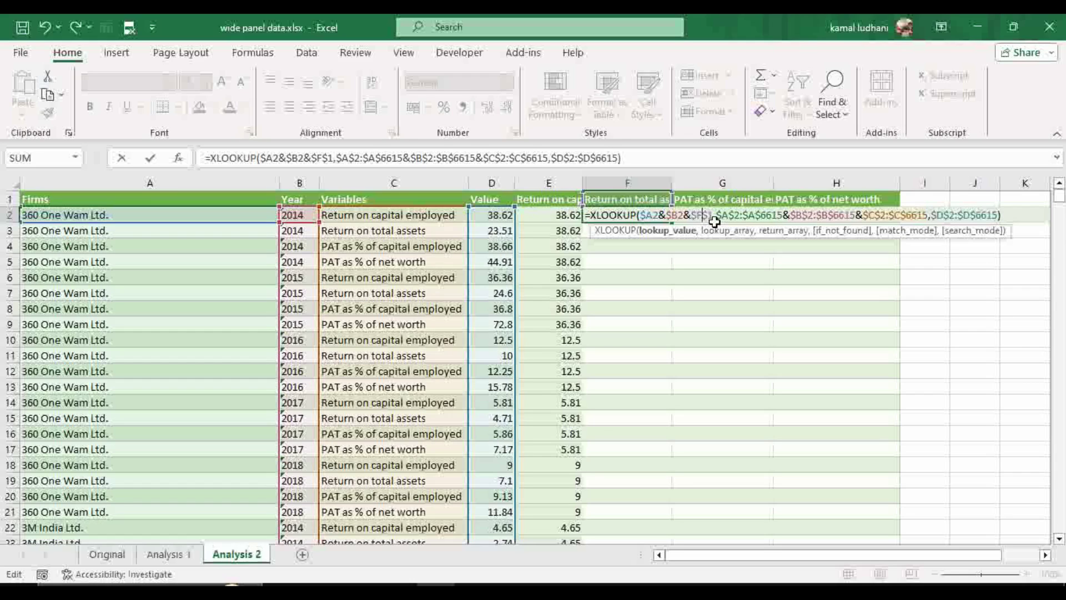
key("Return")
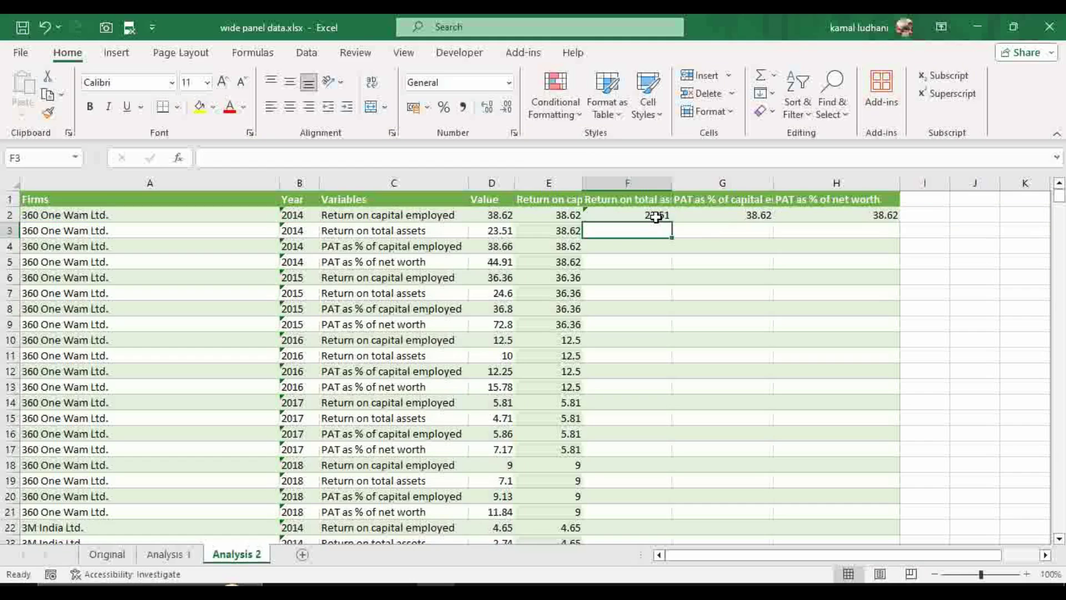
- Change the G2 and H2 lookups to use their own headers $G$1 and $H$1
double_click(716, 216)
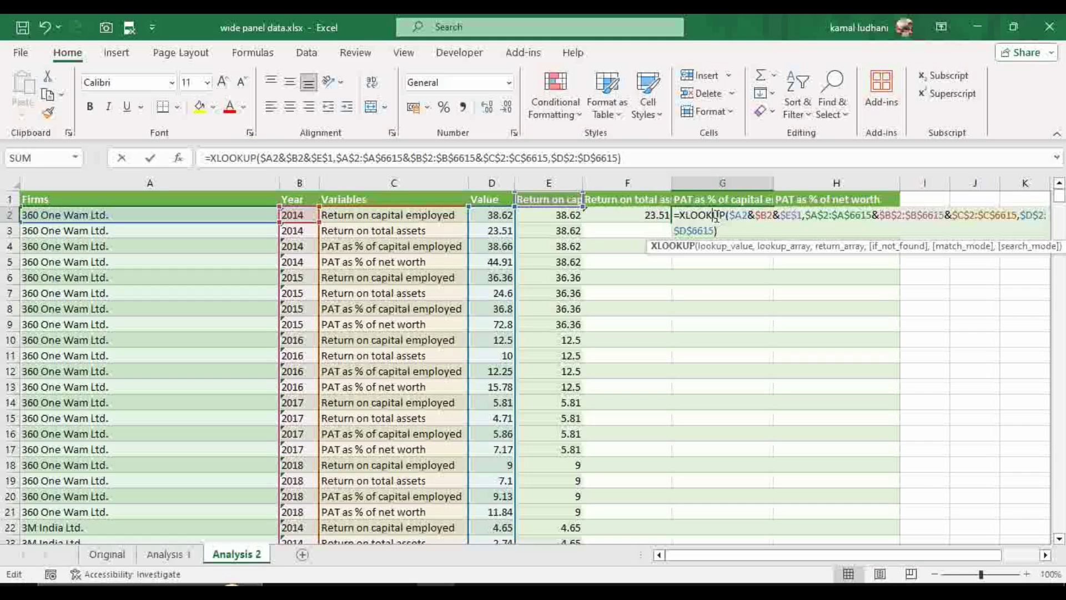
left_click(806, 222)
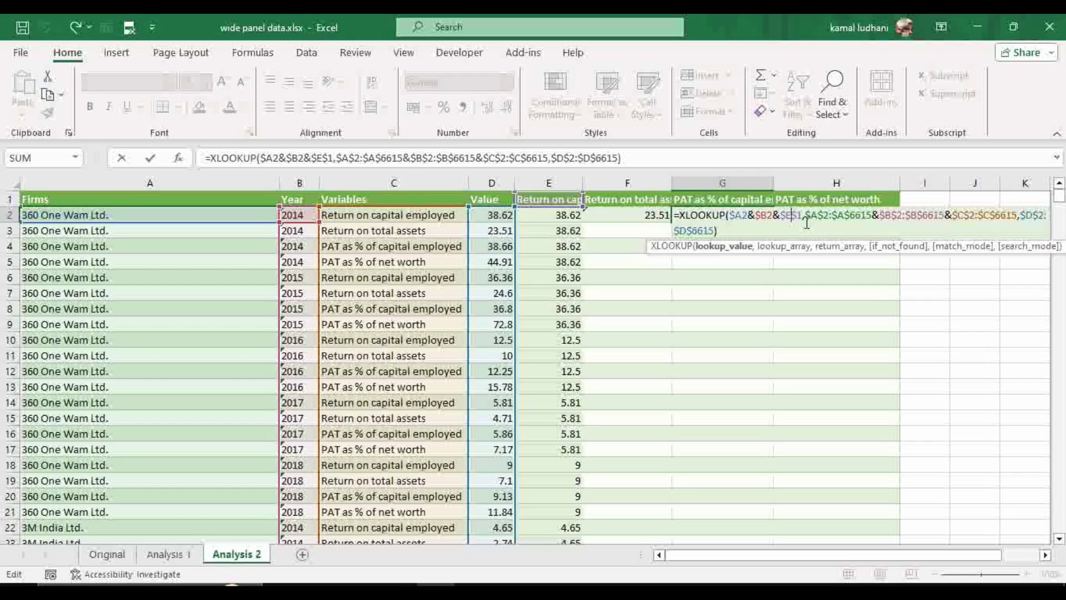
key("BackSpace")
type("G")
key("Return")
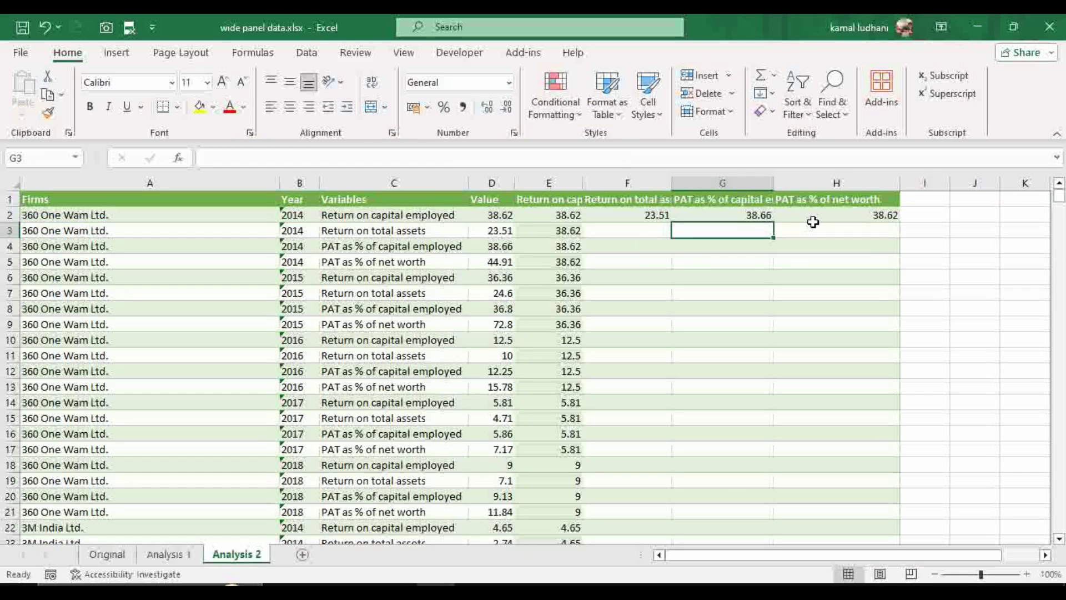
double_click(827, 218)
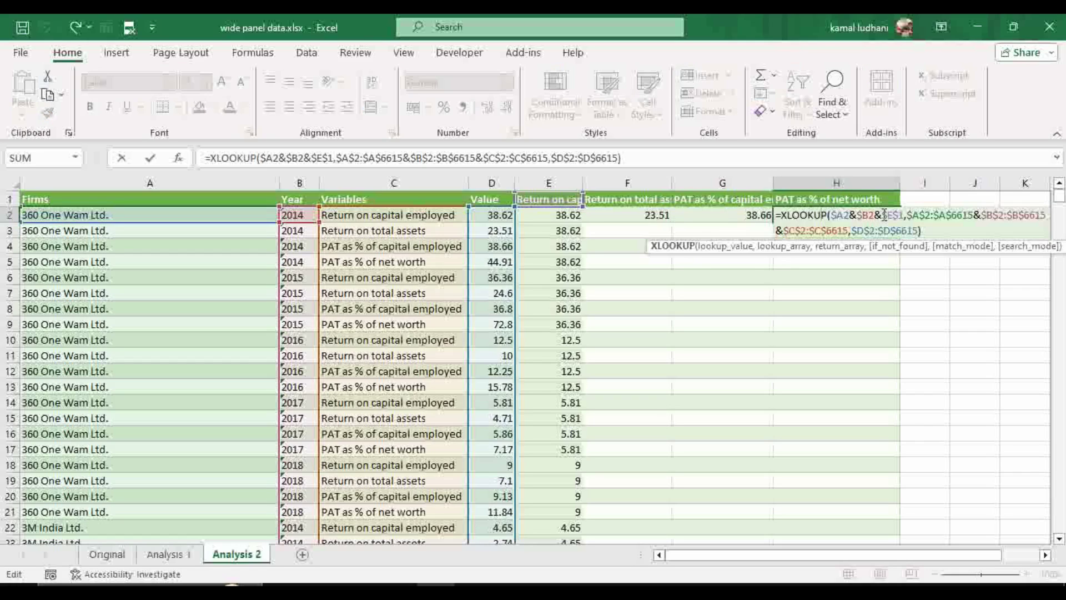
left_click(903, 218)
key("BackSpace")
type("H")
key("Return")
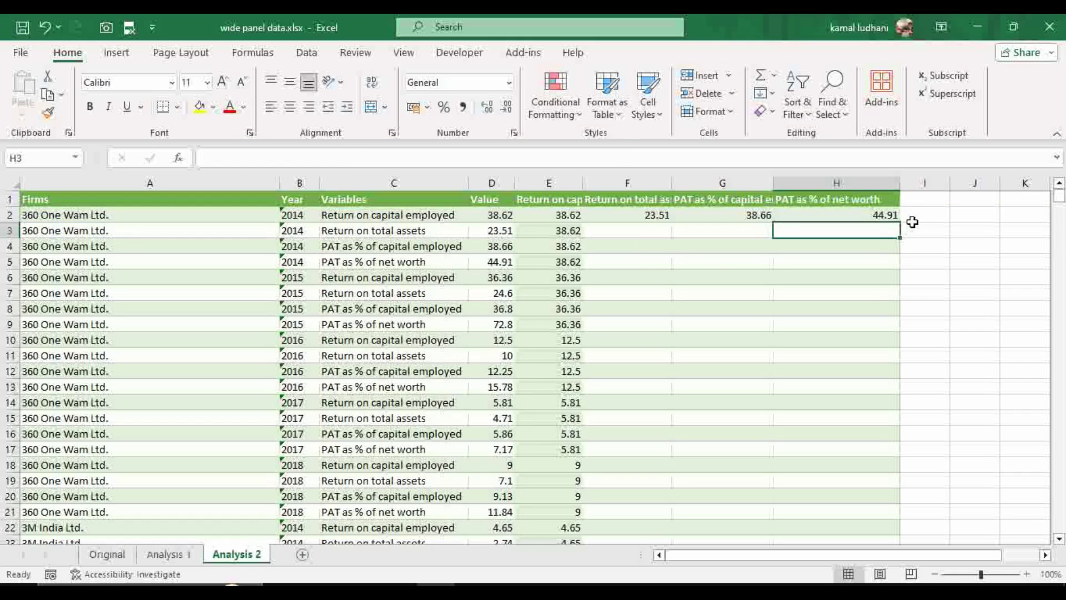
- Fill the F2, G2 and H2 formulas down columns F, G and H, then check the results
left_click(661, 216)
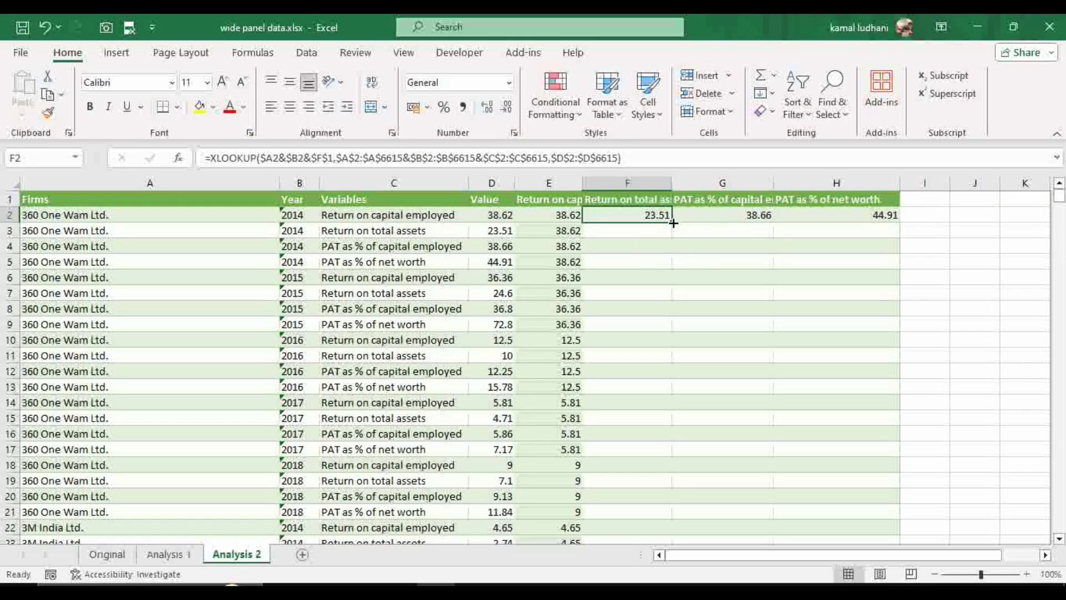
double_click(673, 222)
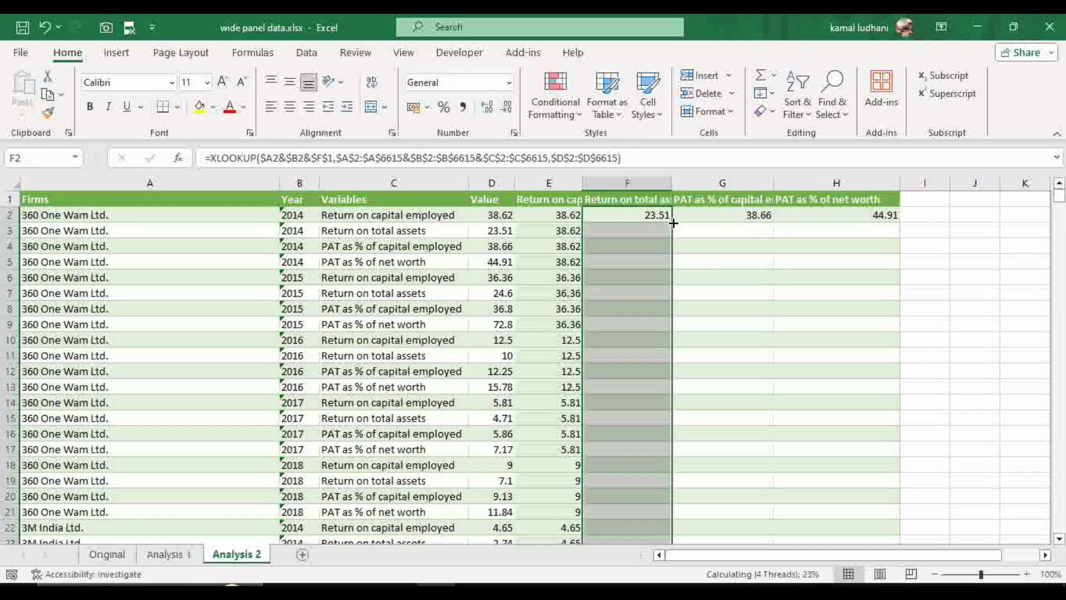
left_click(741, 216)
double_click(772, 222)
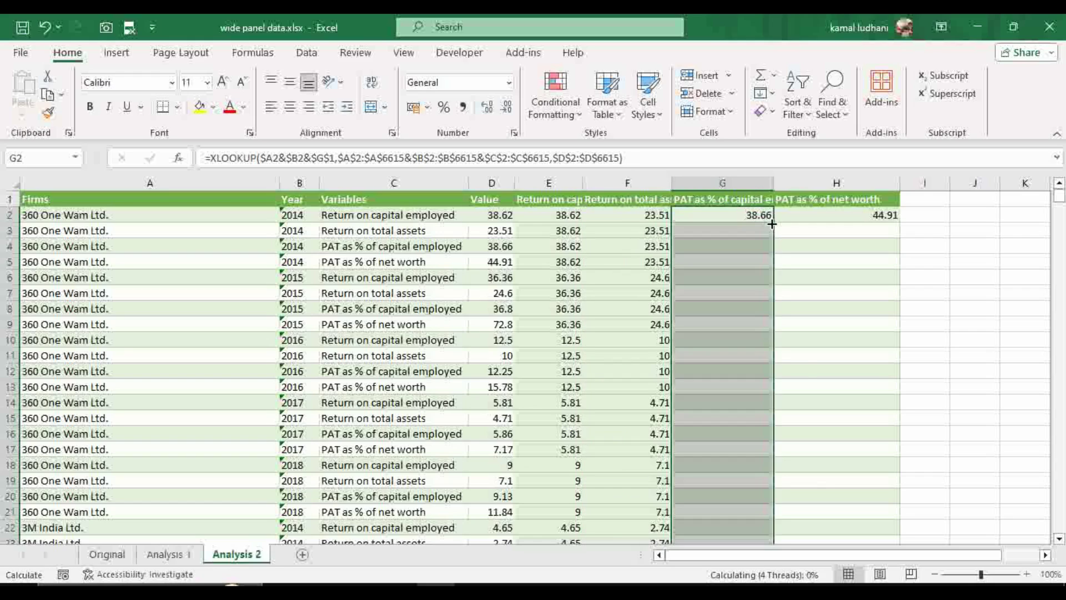
left_click(836, 215)
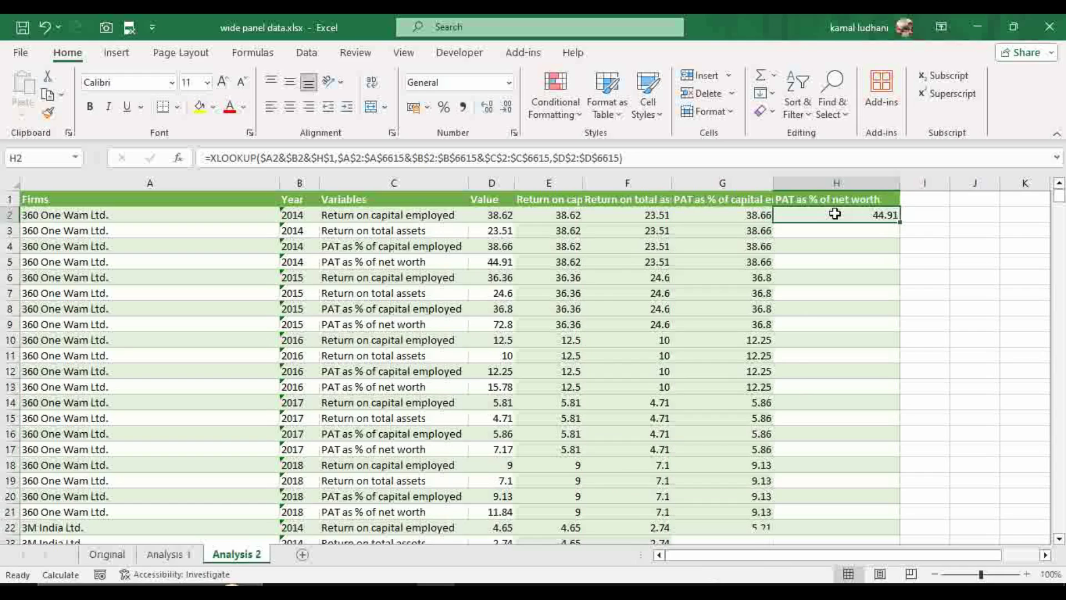
double_click(901, 222)
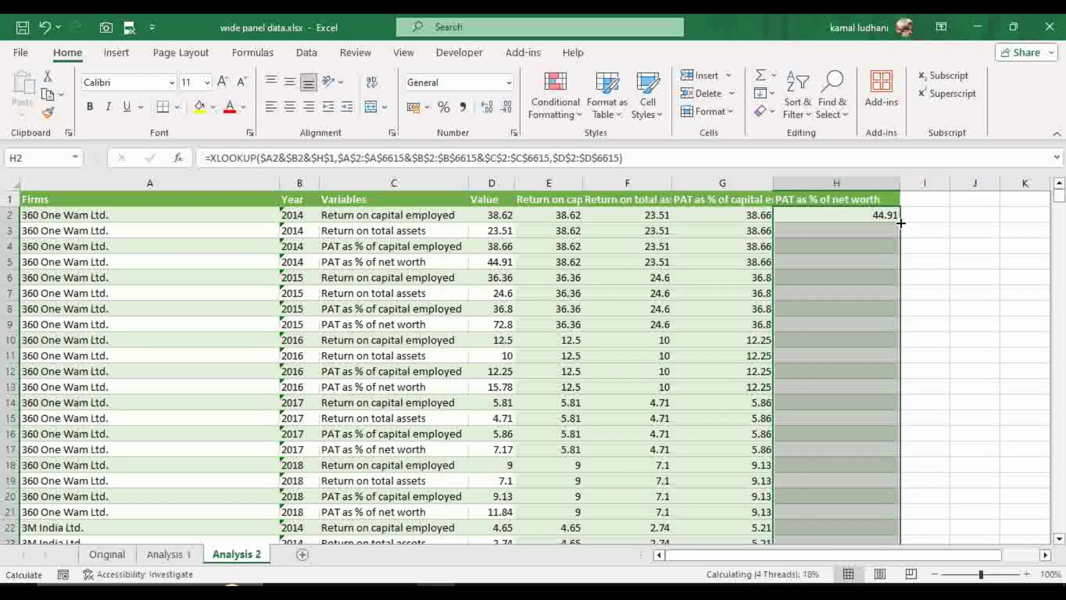
left_click(854, 244)
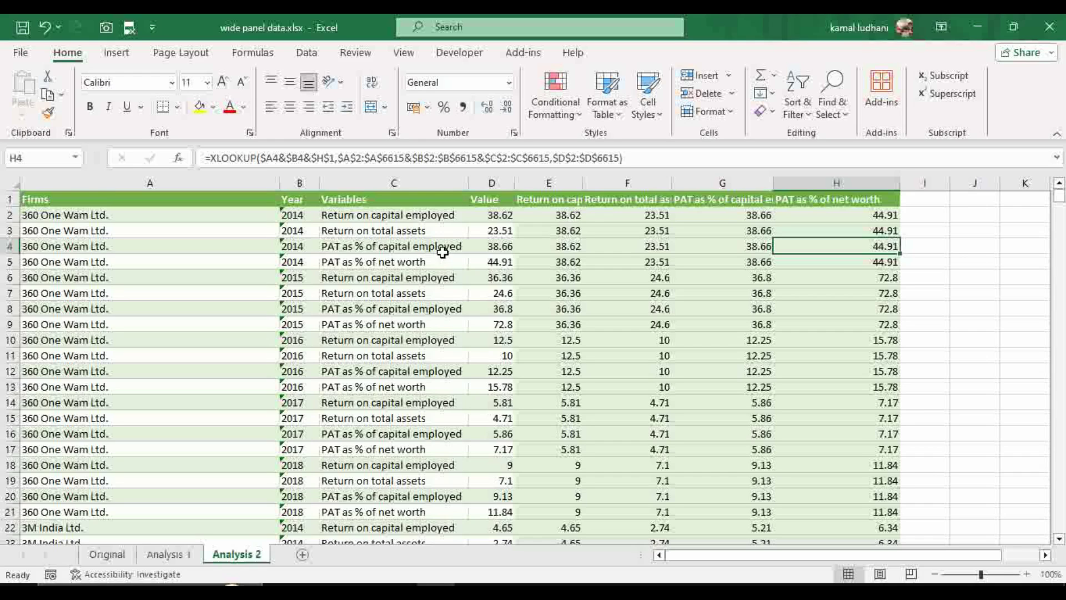
scroll(442, 253, "down", 9)
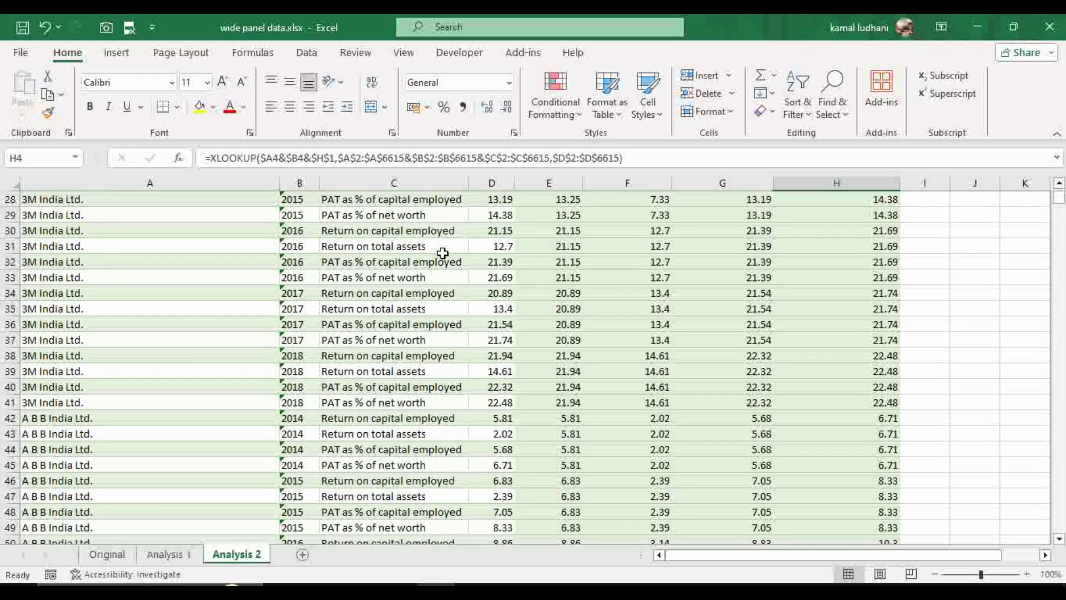
scroll(442, 253, "down", 7)
scroll(442, 253, "up", 16)
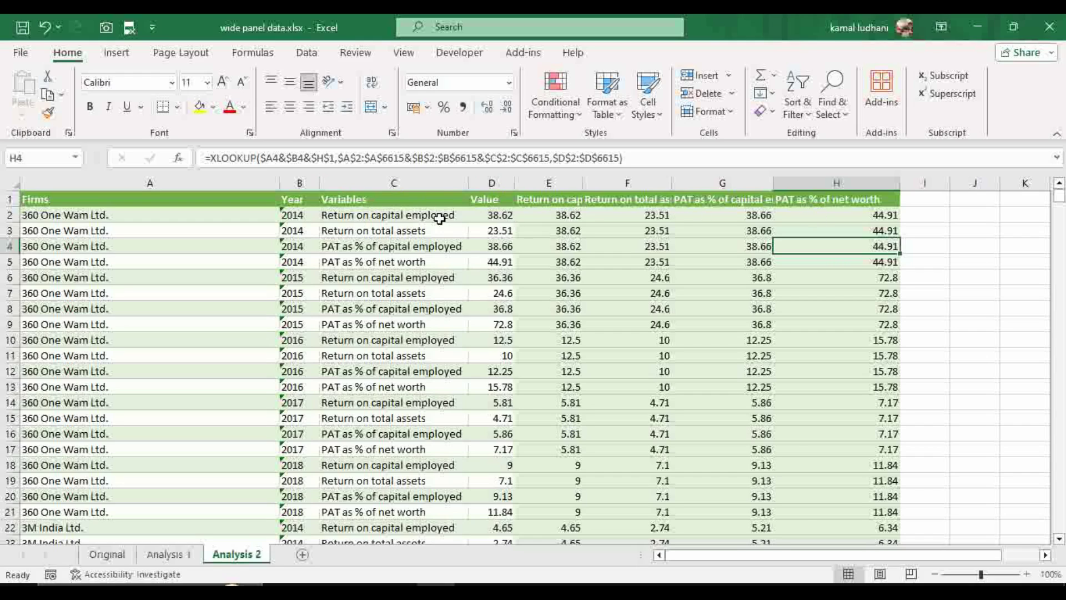
- Load range $A$1:$H$6615 with headers into Power Query using From Table/Range
left_click(428, 258)
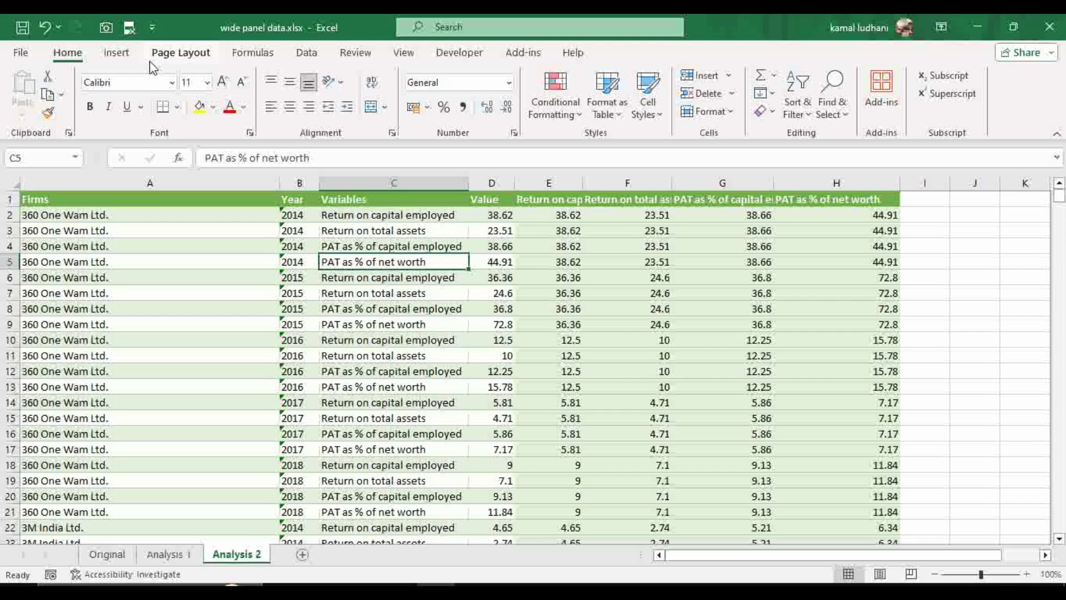
left_click(306, 54)
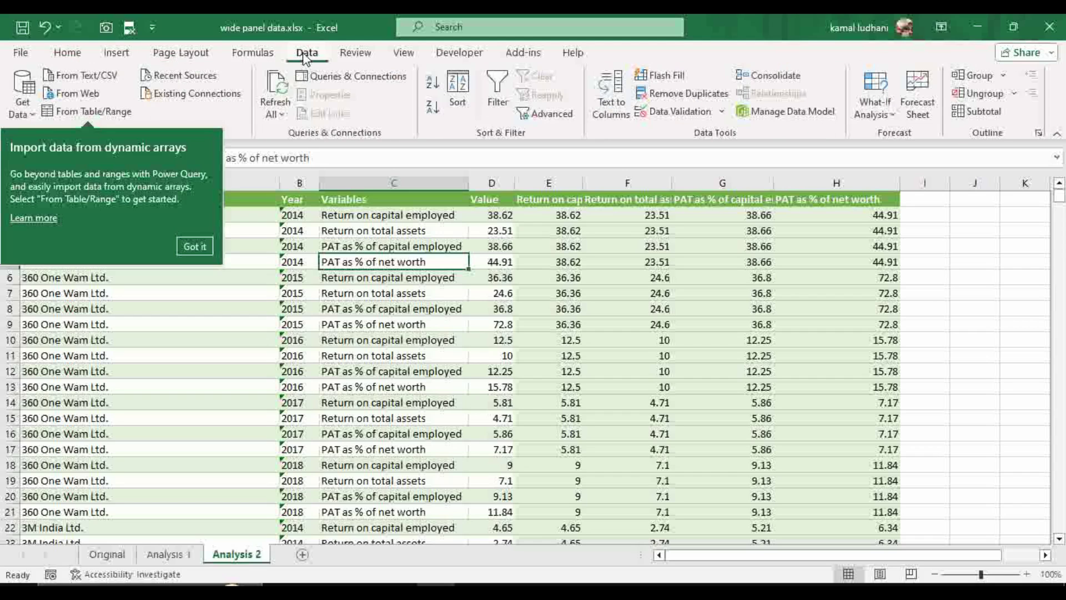
left_click(199, 243)
left_click(94, 112)
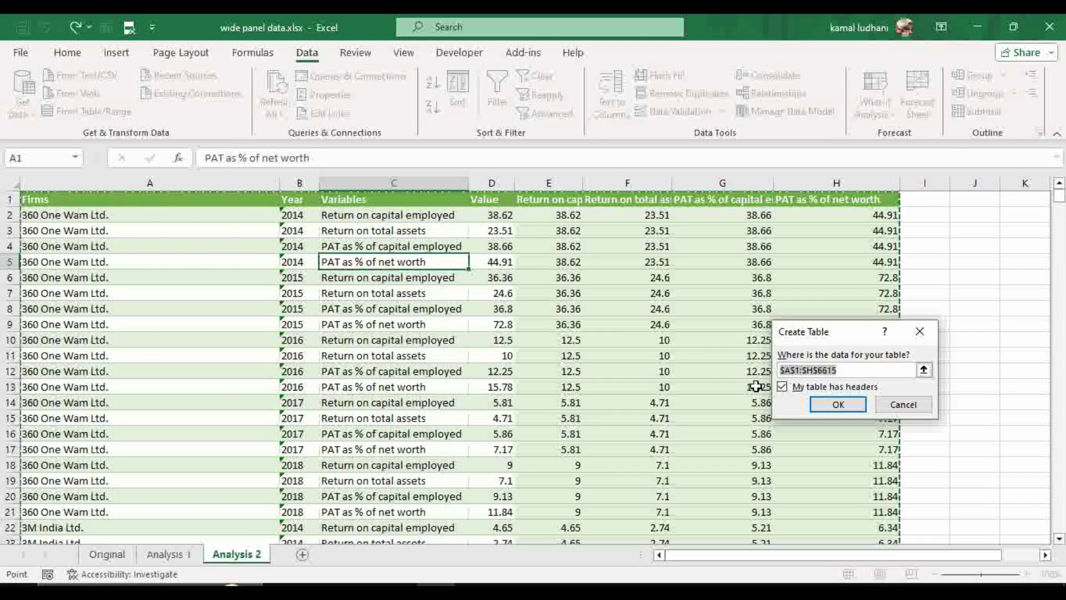
left_click(837, 404)
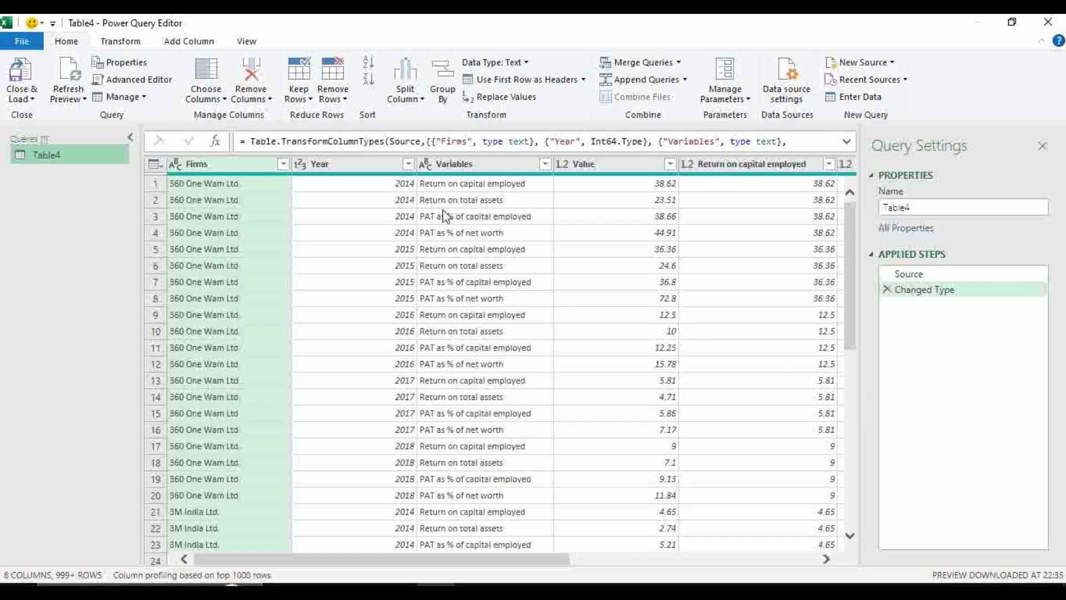
- Filter the Variables column so only 'Return on total assets' remains
left_click(478, 201)
left_click(546, 164)
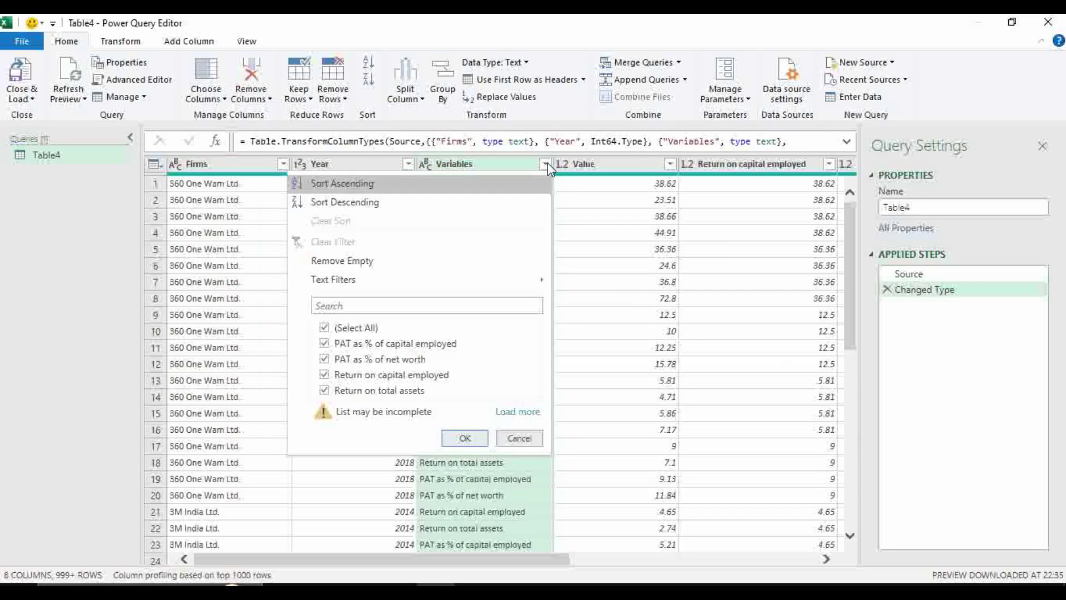
left_click(522, 438)
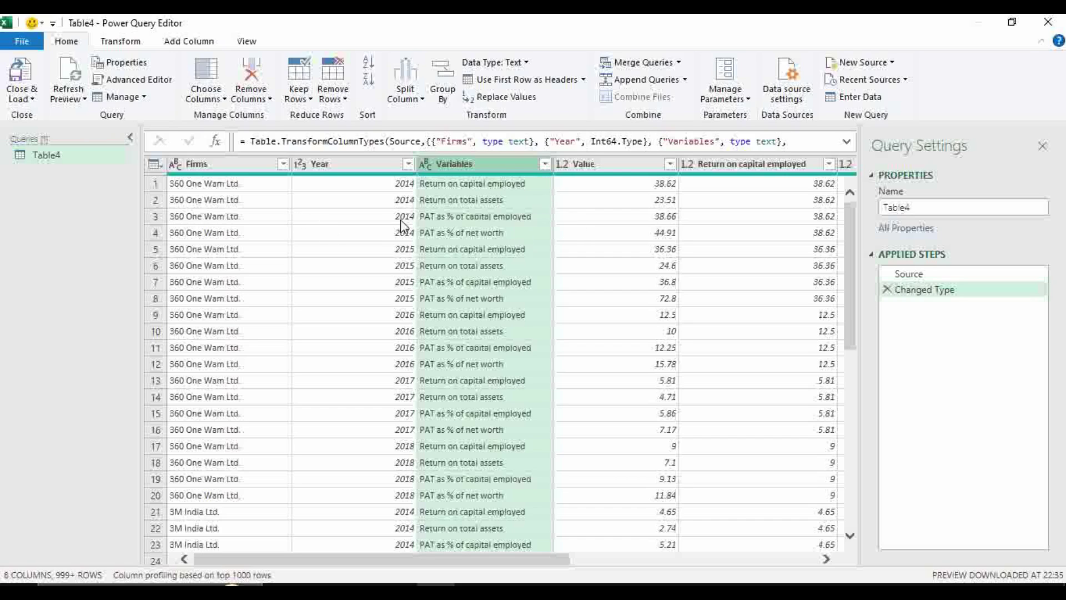
left_click(544, 164)
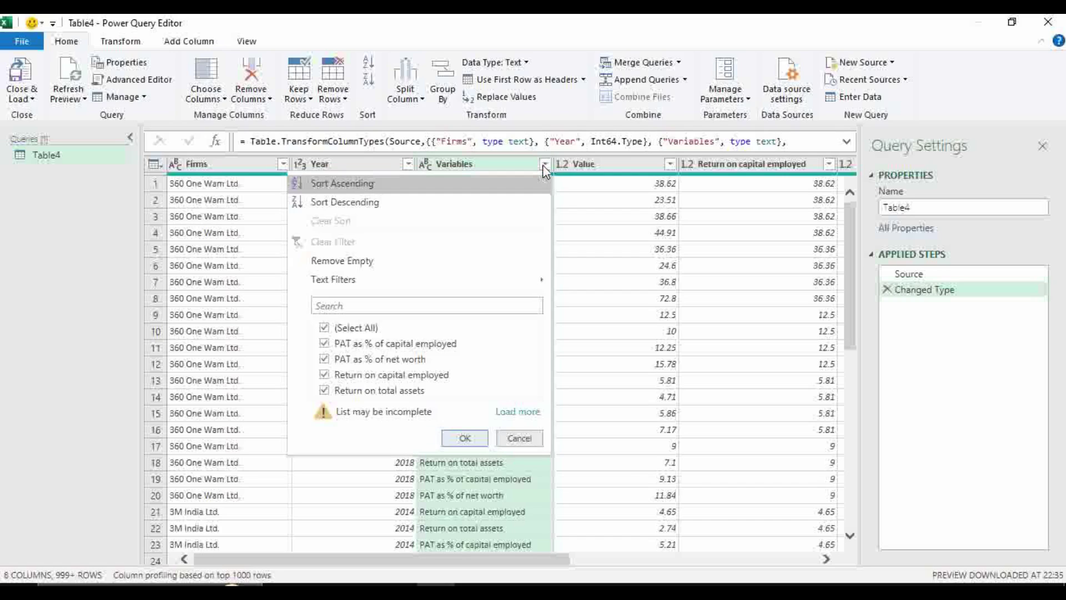
left_click(325, 328)
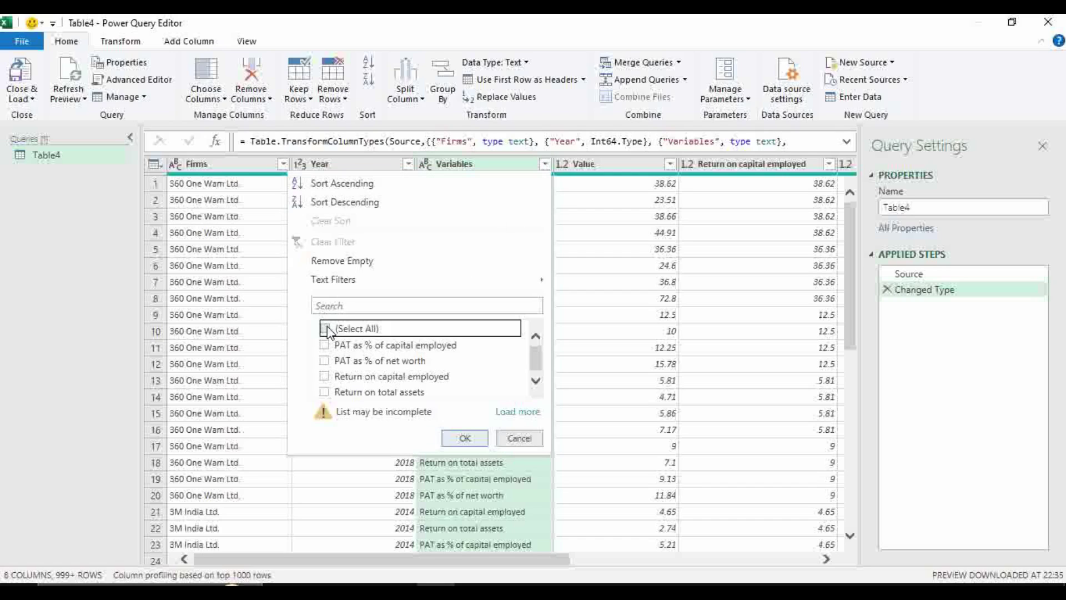
left_click(325, 391)
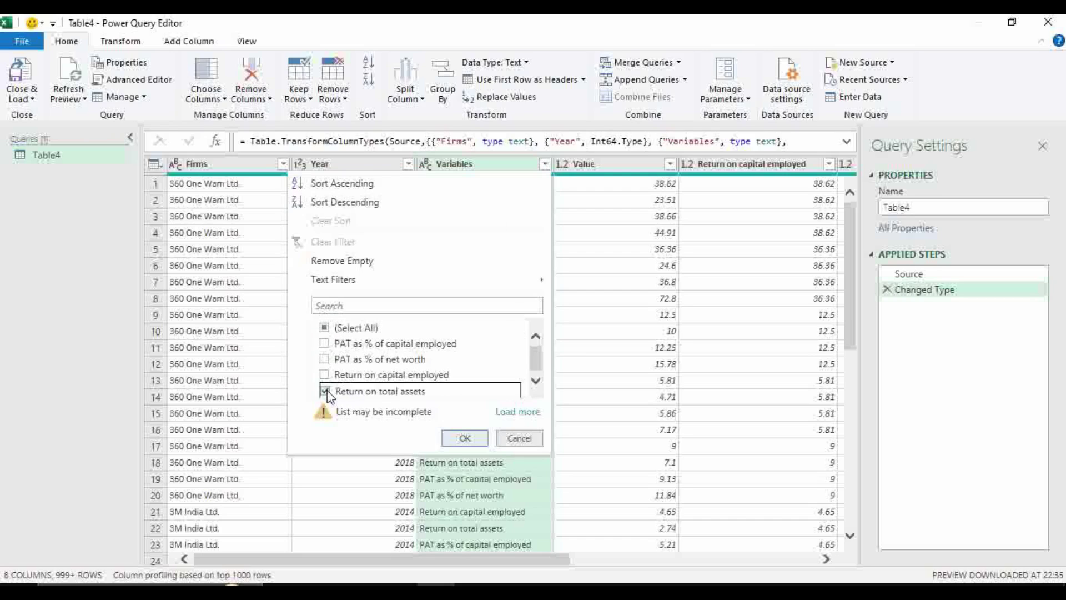
left_click(465, 438)
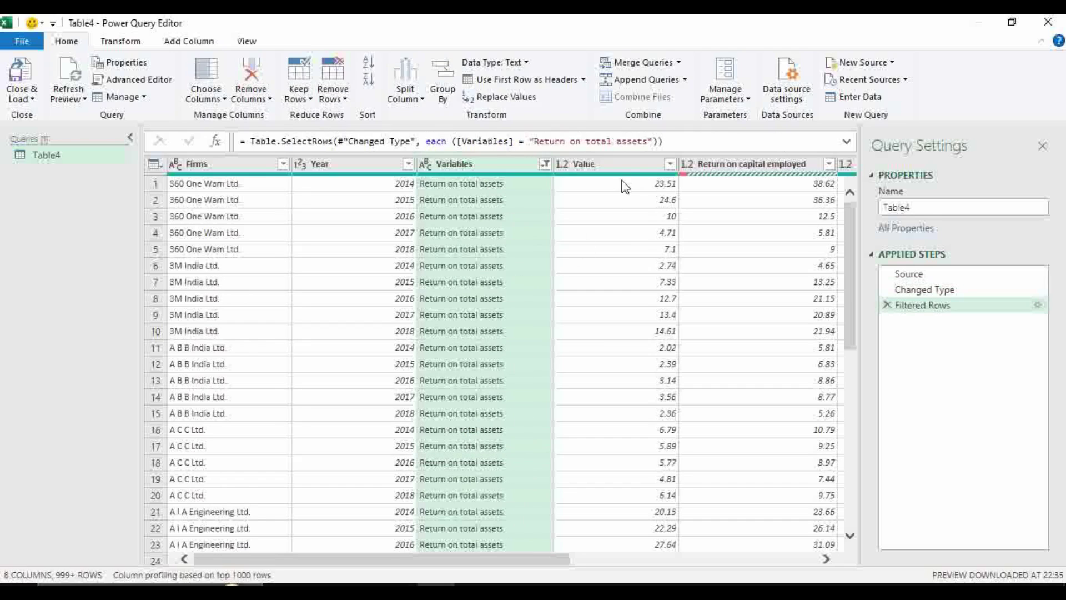
- Remove the Value and Variables columns and Close & Load the query into the workbook
left_click(626, 170)
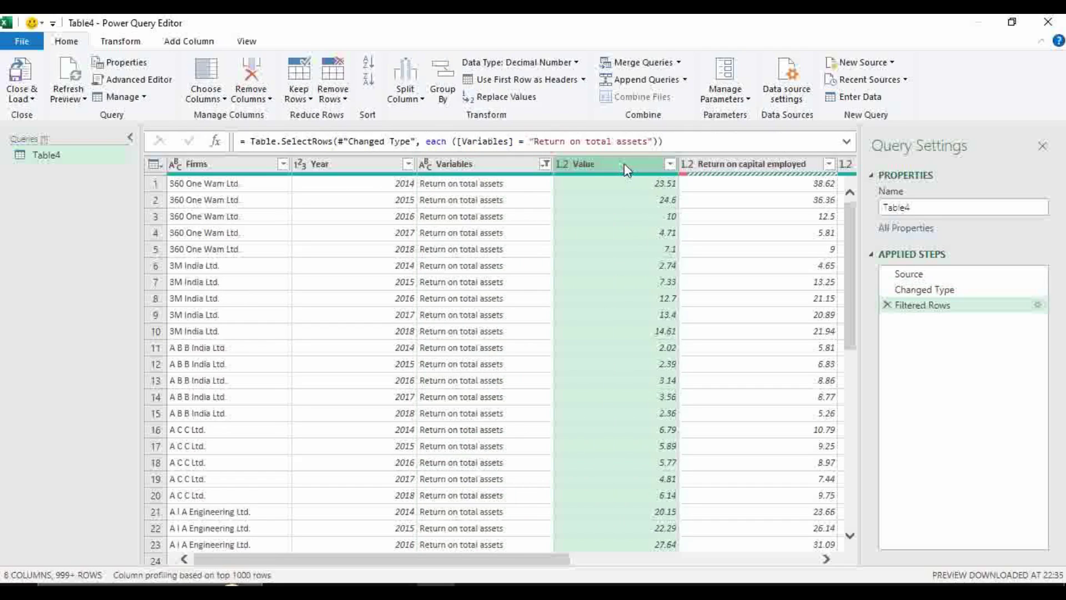
right_click(631, 168)
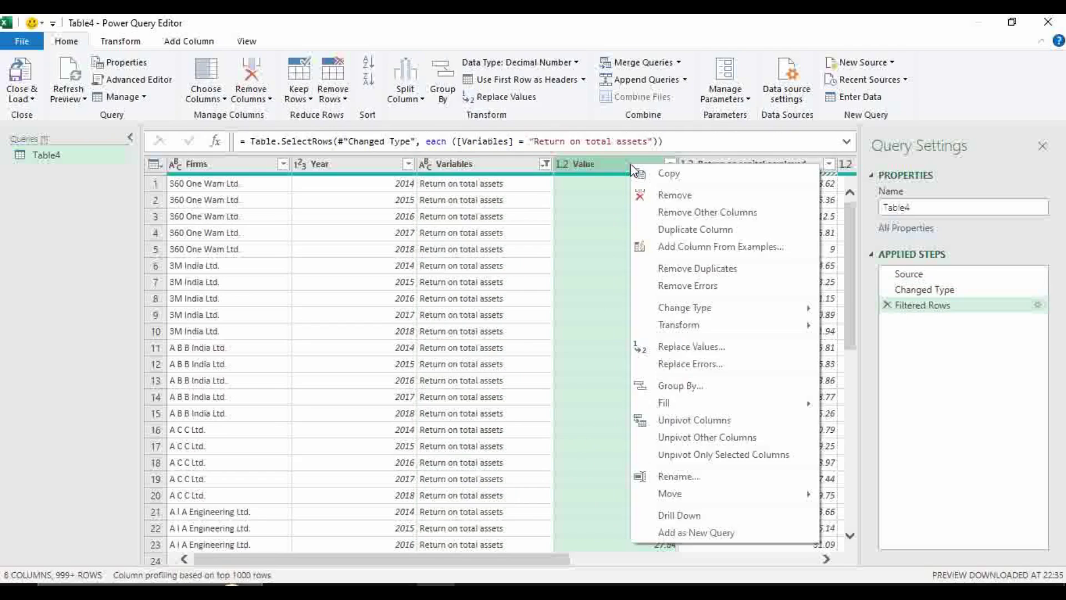
left_click(657, 199)
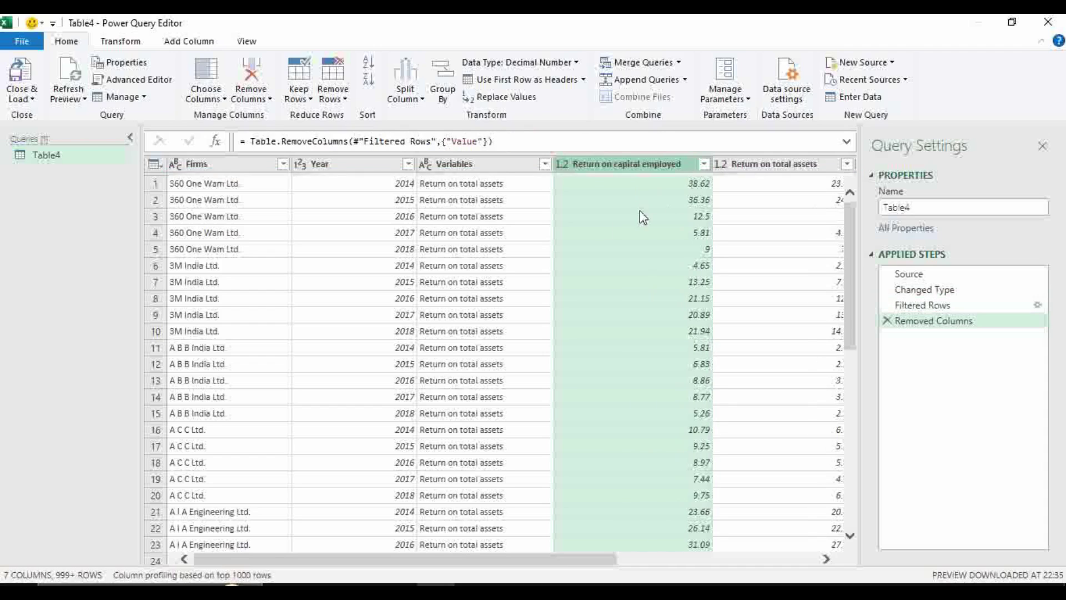
left_click(490, 166)
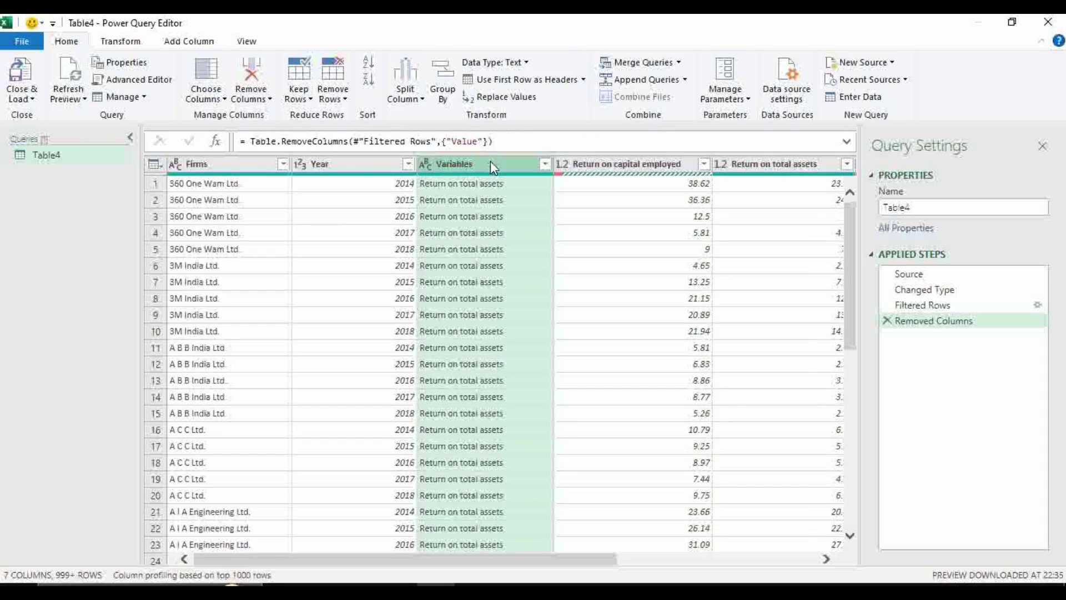
right_click(491, 161)
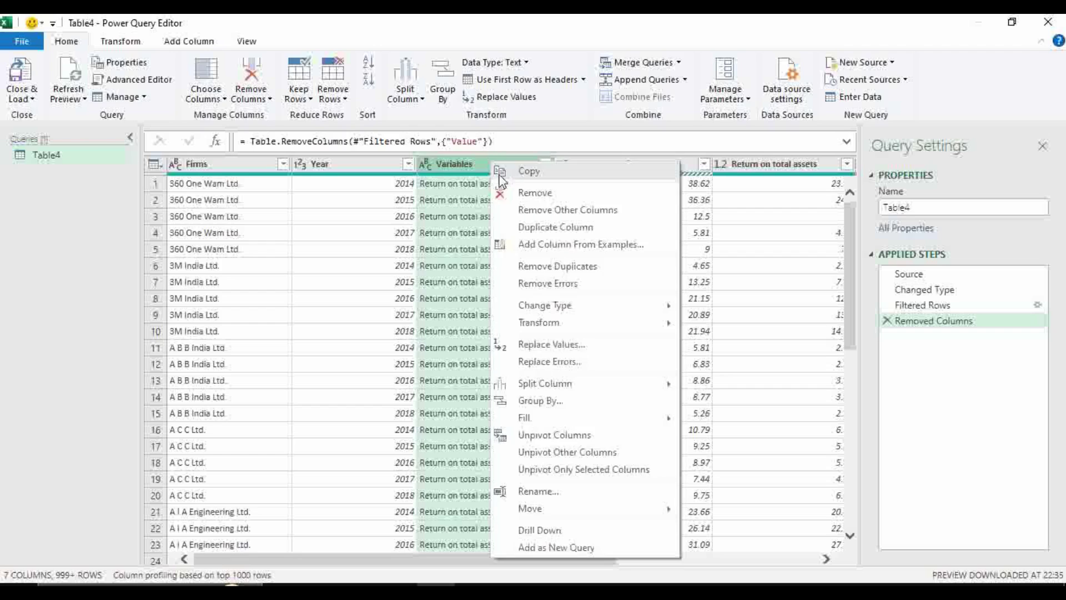
left_click(512, 193)
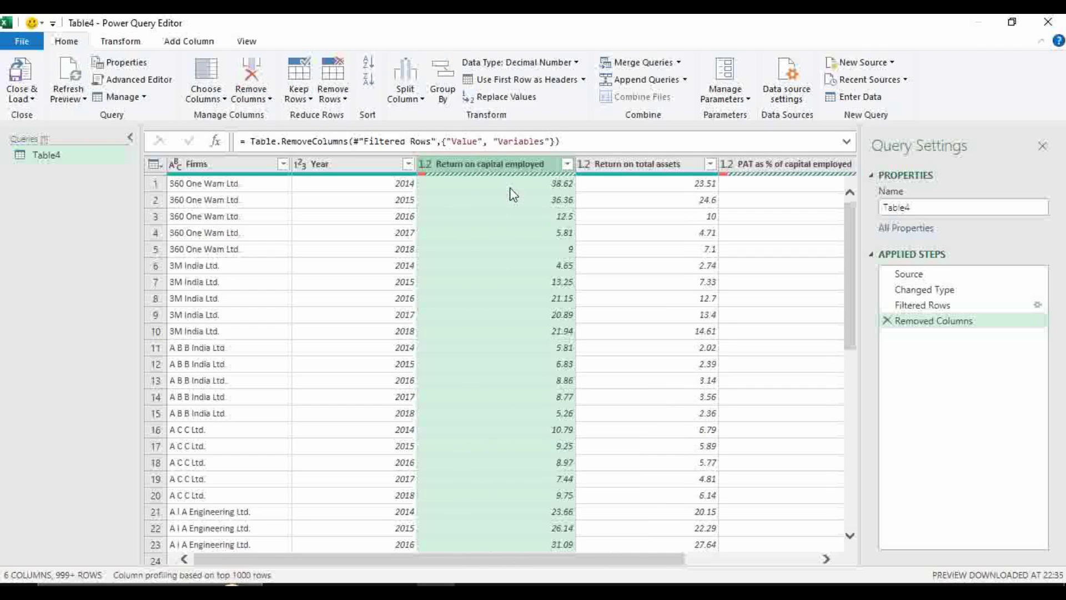
left_click(27, 99)
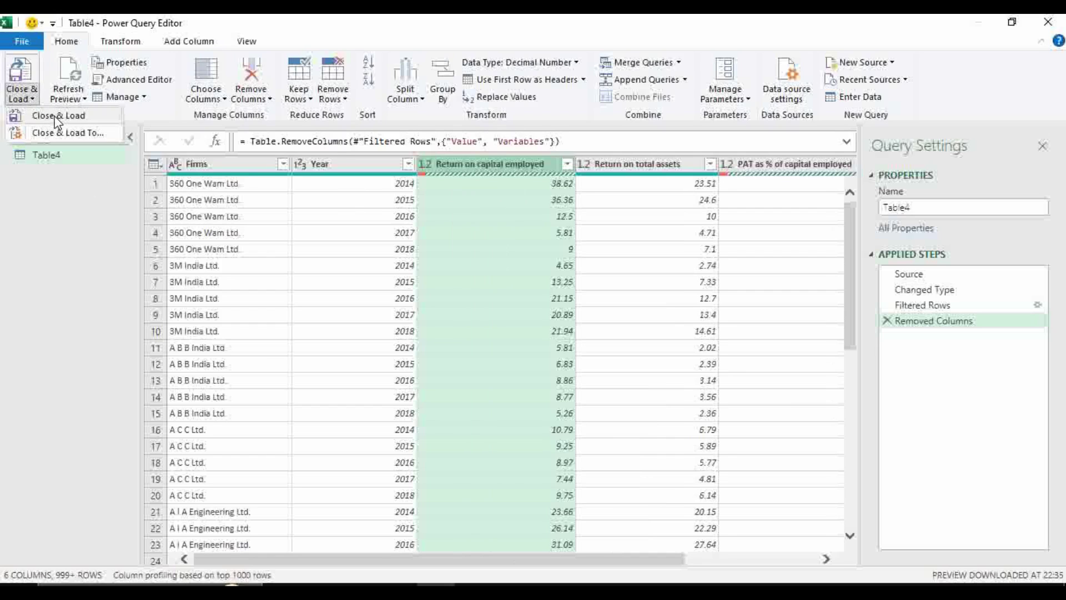
left_click(57, 116)
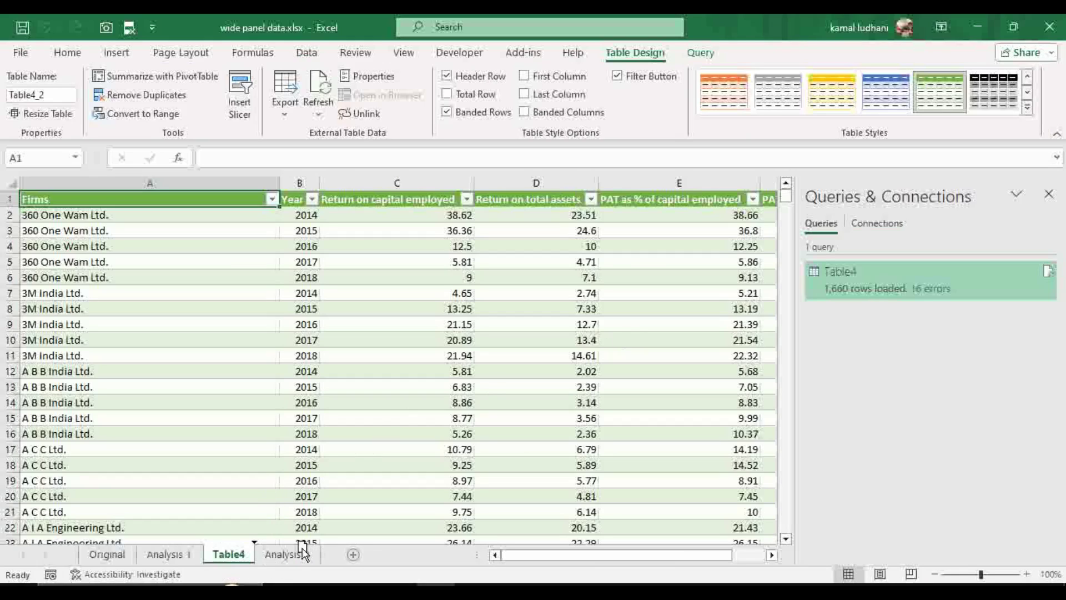
- Move the Table4 sheet after Analysis 2 and rename it 'Final Table'
left_click_drag(241, 558, 324, 566)
double_click(303, 554)
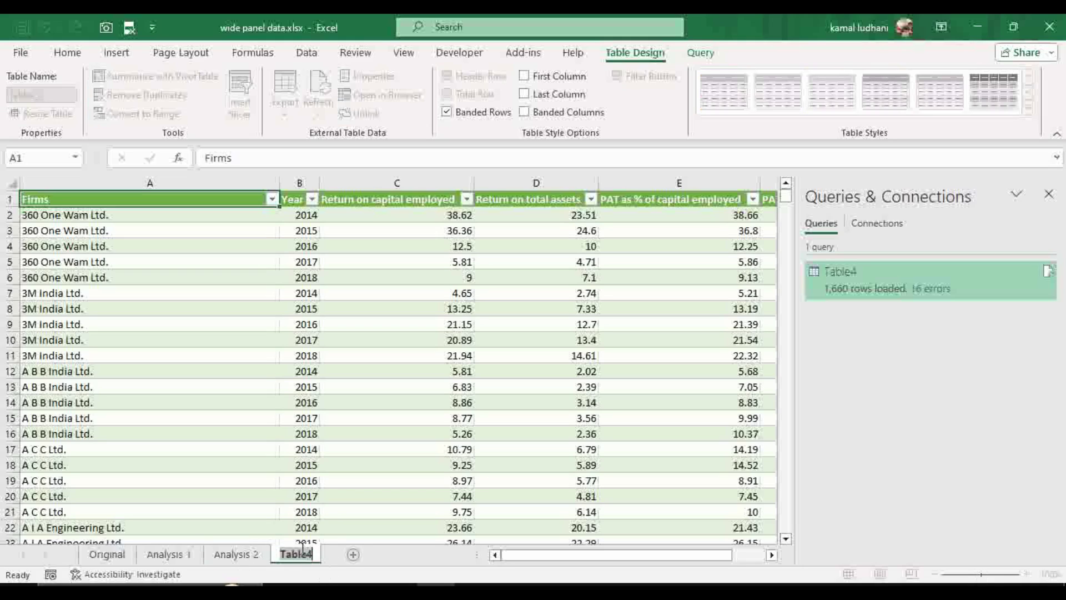
type("Final Table")
left_click(392, 466)
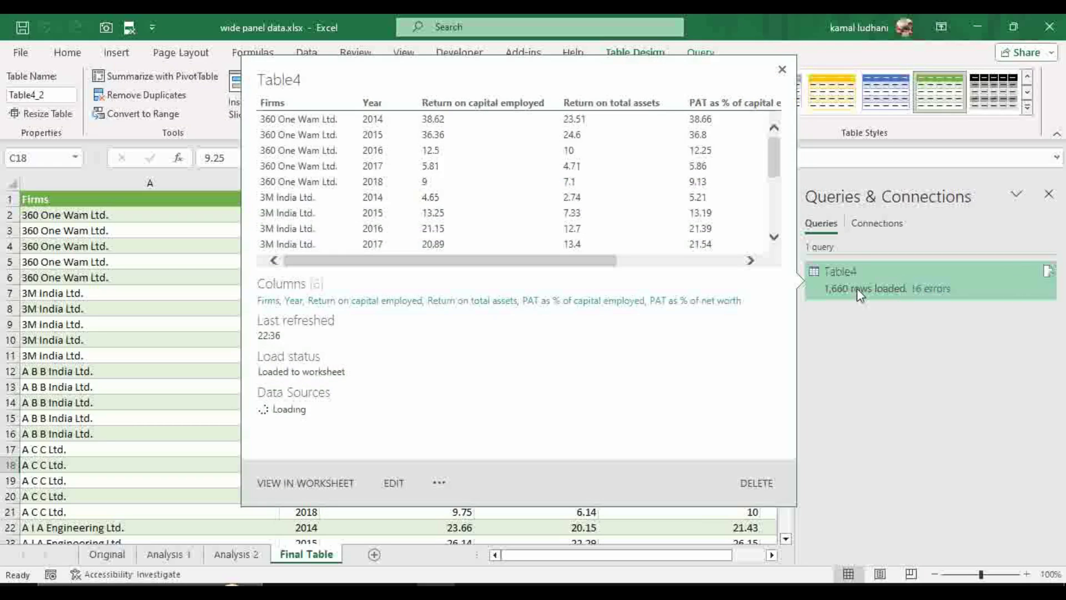
- Delete the Table4 query from Queries & Connections and close the pane
right_click(857, 288)
left_click(893, 320)
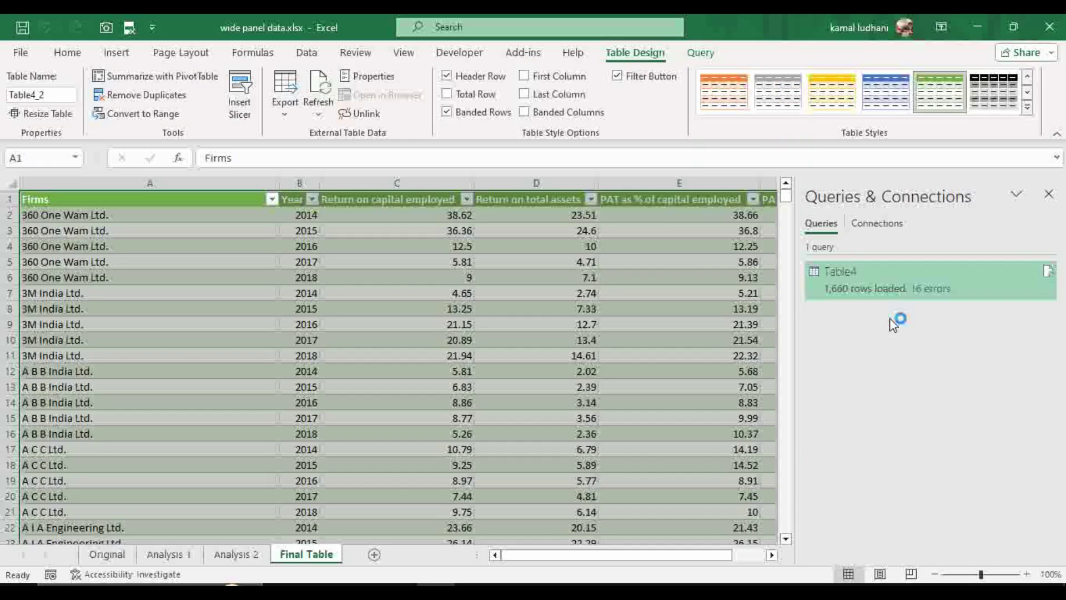
left_click(607, 340)
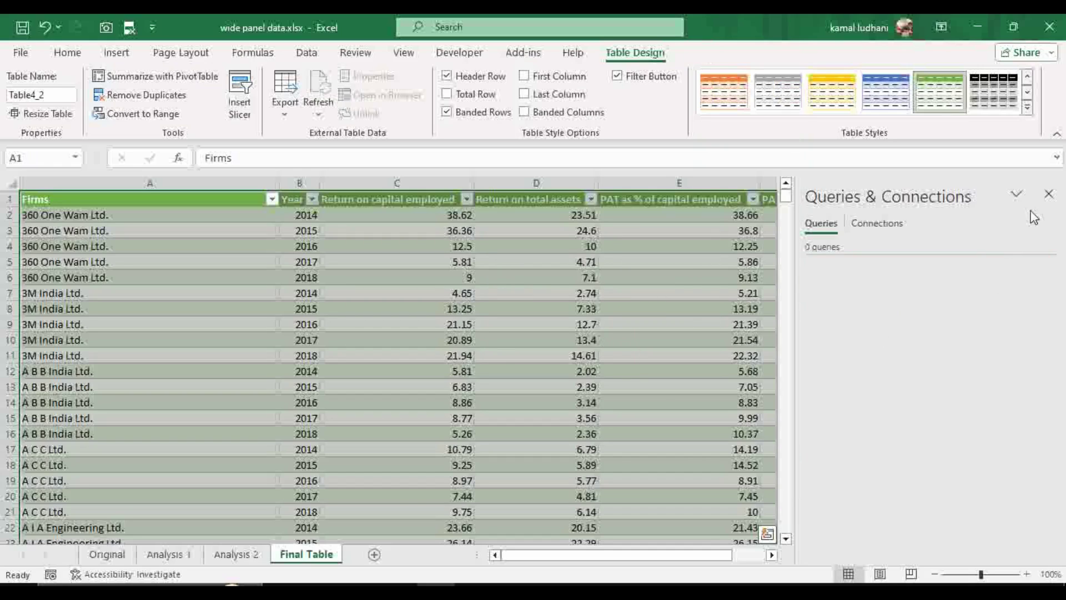
left_click(1048, 194)
left_click(504, 335)
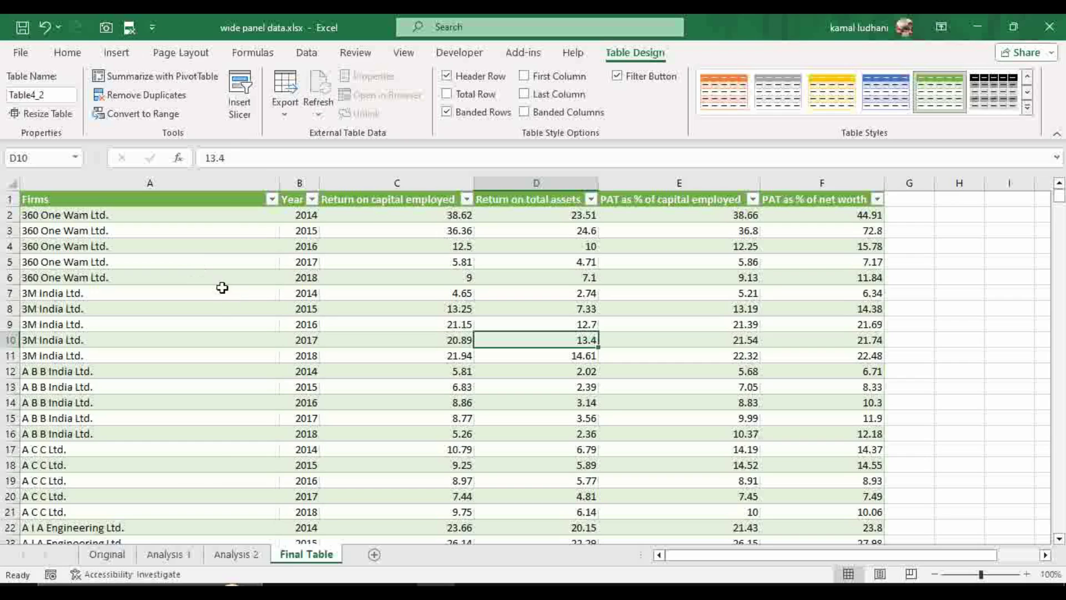
left_click(107, 553)
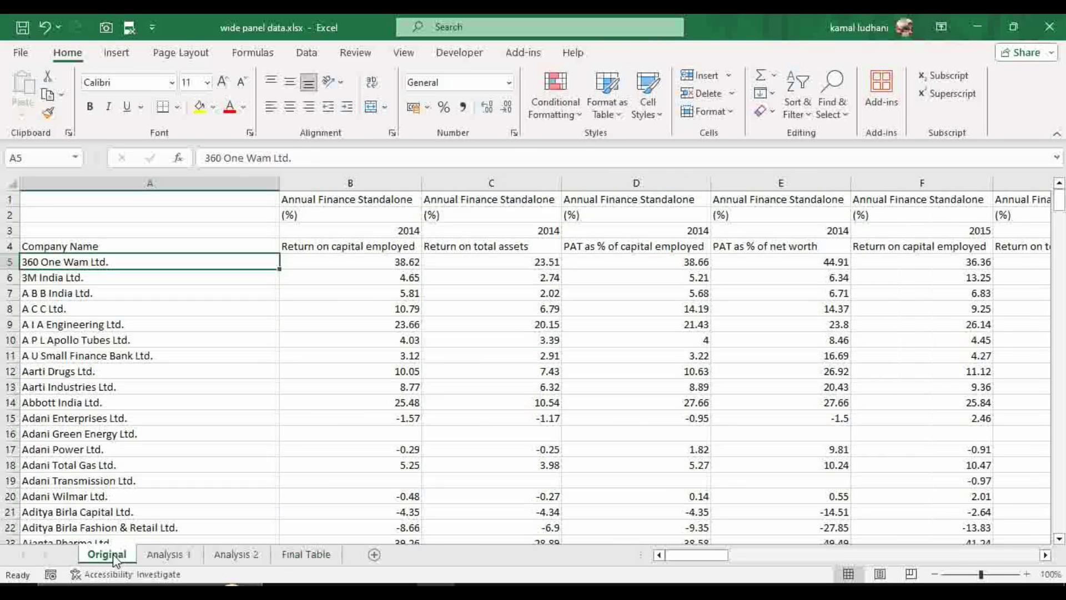
left_click(302, 553)
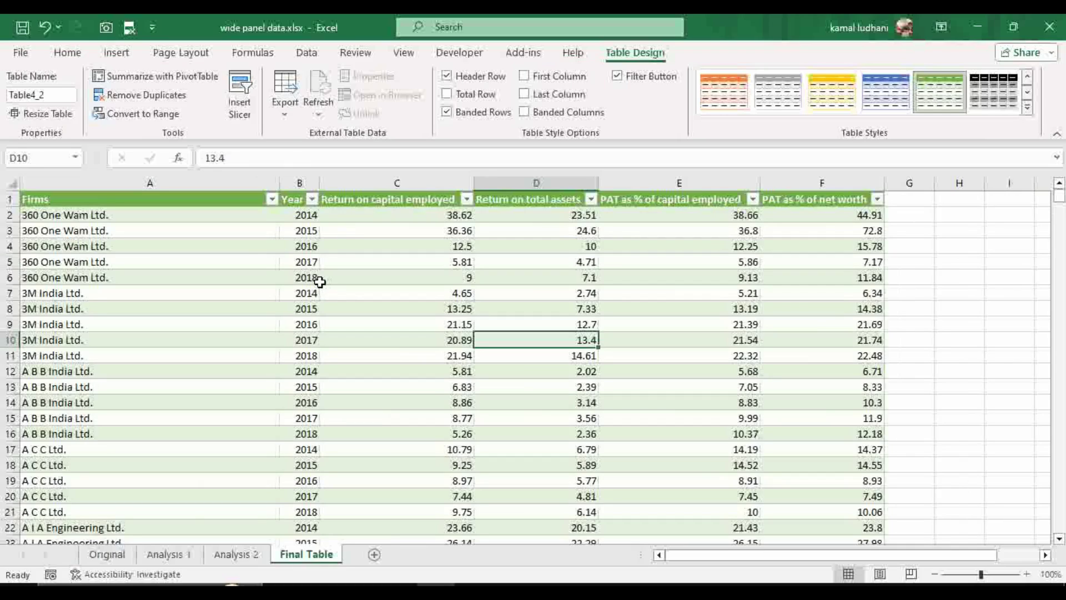
scroll(241, 331, "down", 10)
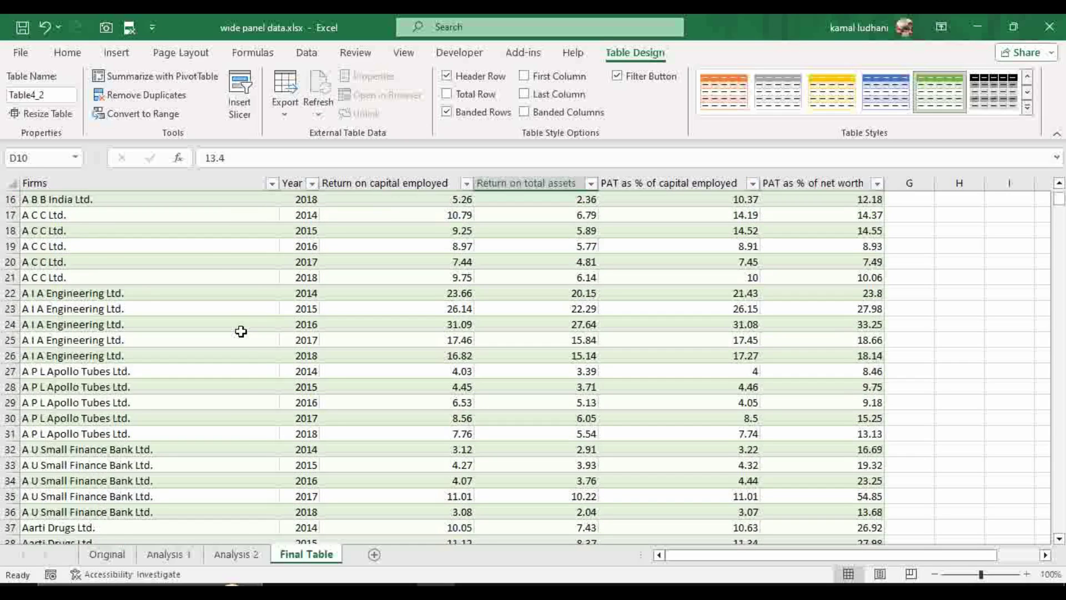
scroll(241, 331, "down", 16)
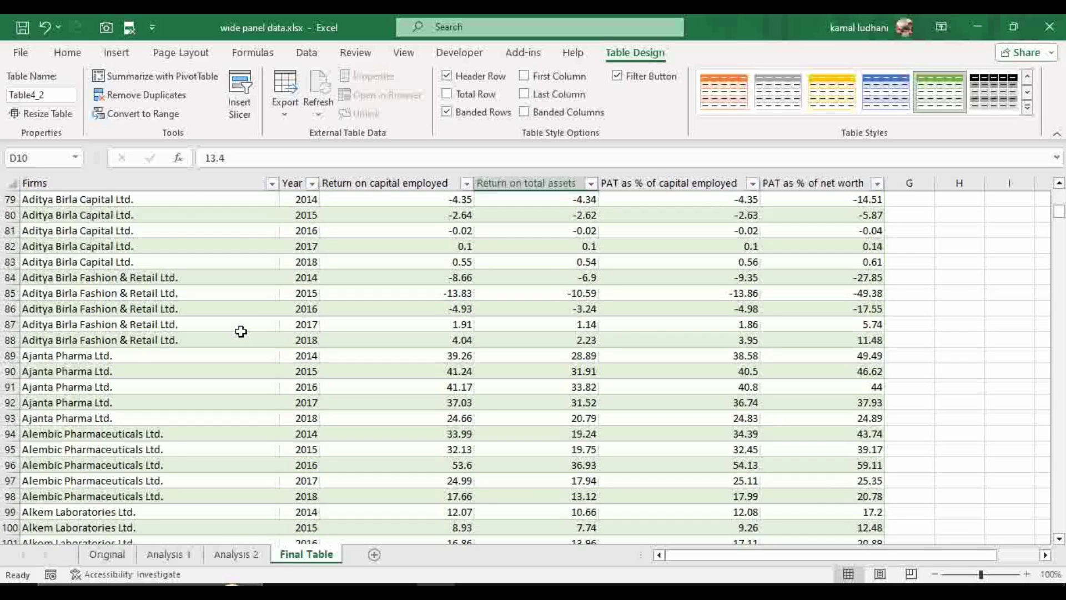
scroll(241, 331, "down", 18)
scroll(241, 332, "down", 2)
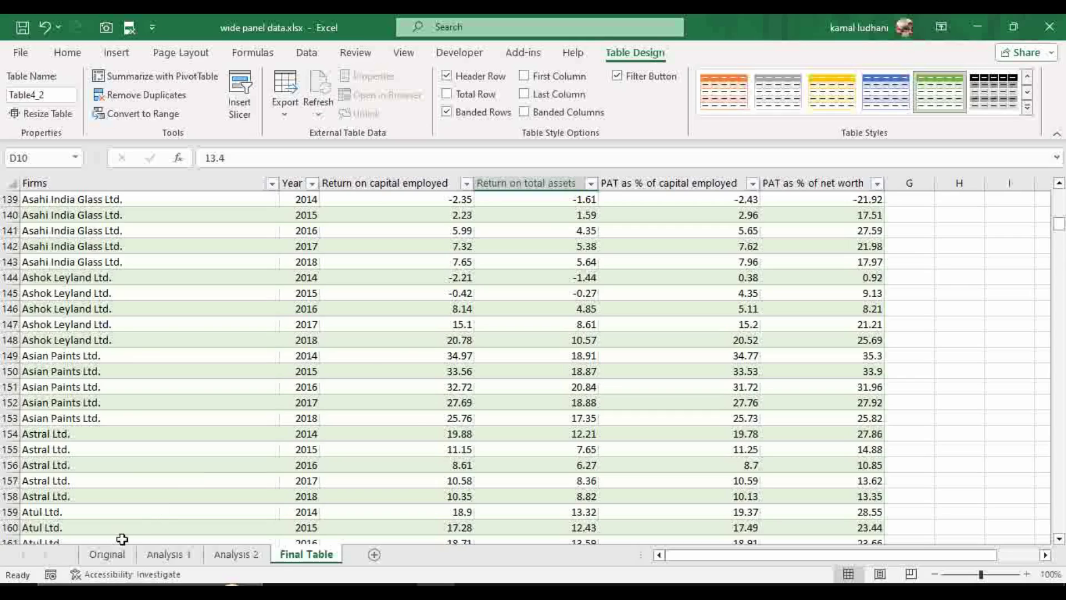
left_click(107, 554)
scroll(191, 398, "down", 9)
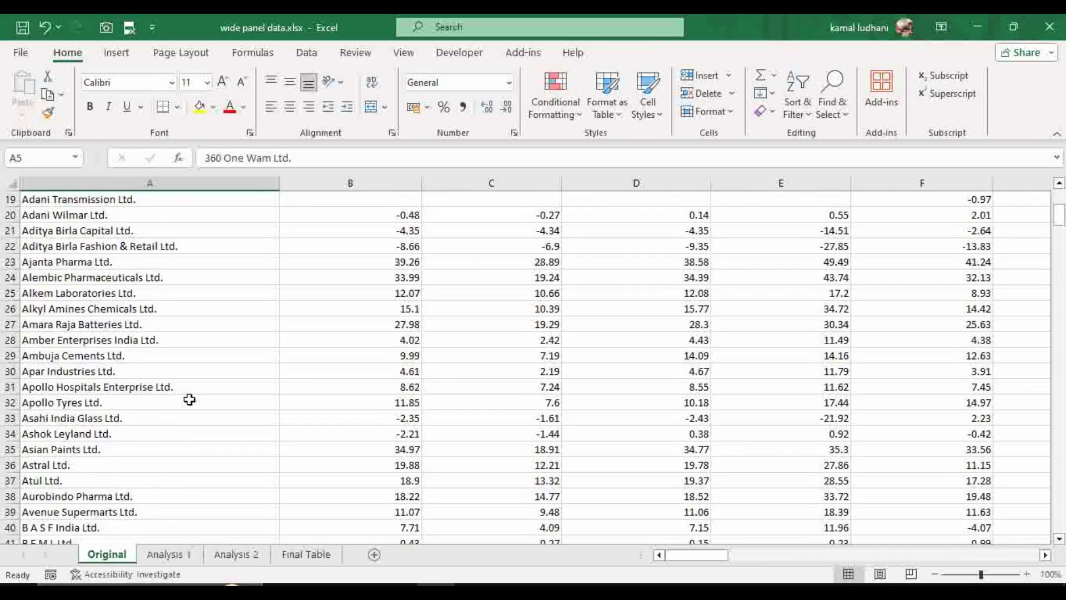
scroll(192, 400, "up", 1)
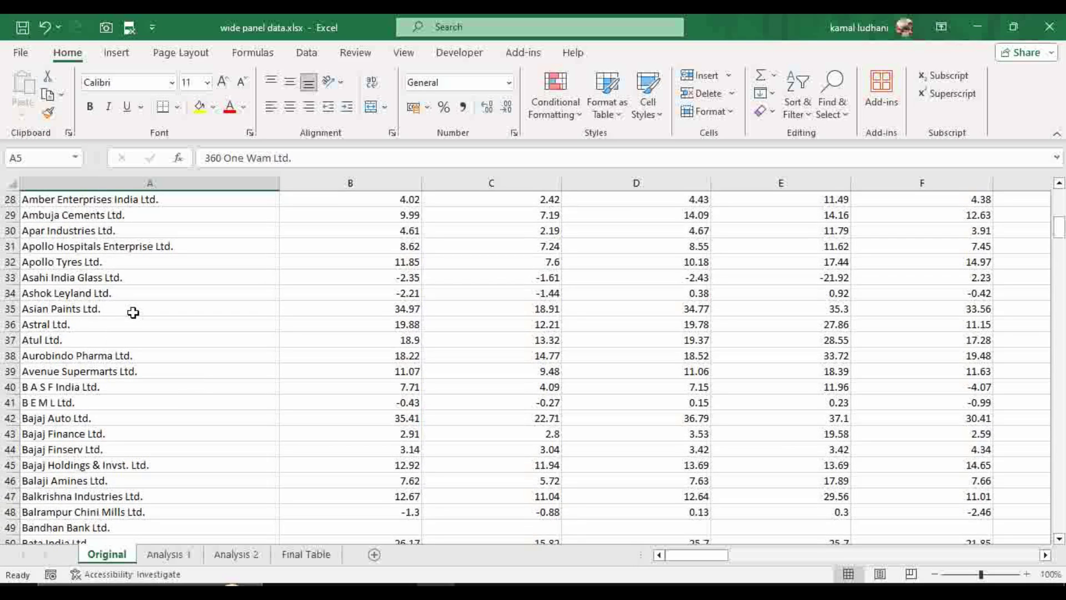
left_click(348, 263)
scroll(273, 341, "up", 9)
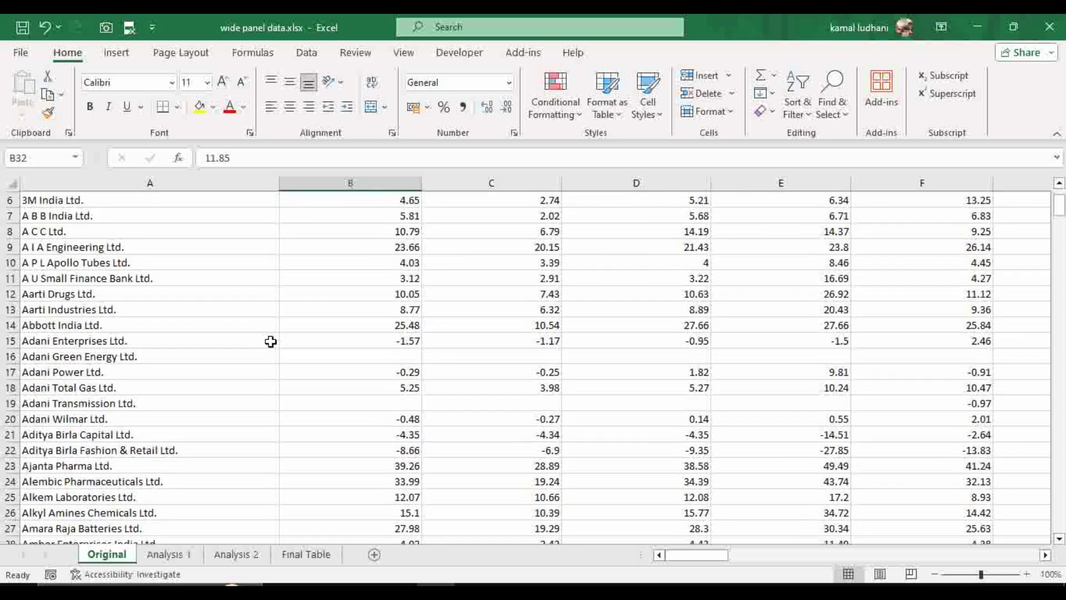
scroll(319, 328, "down", 3)
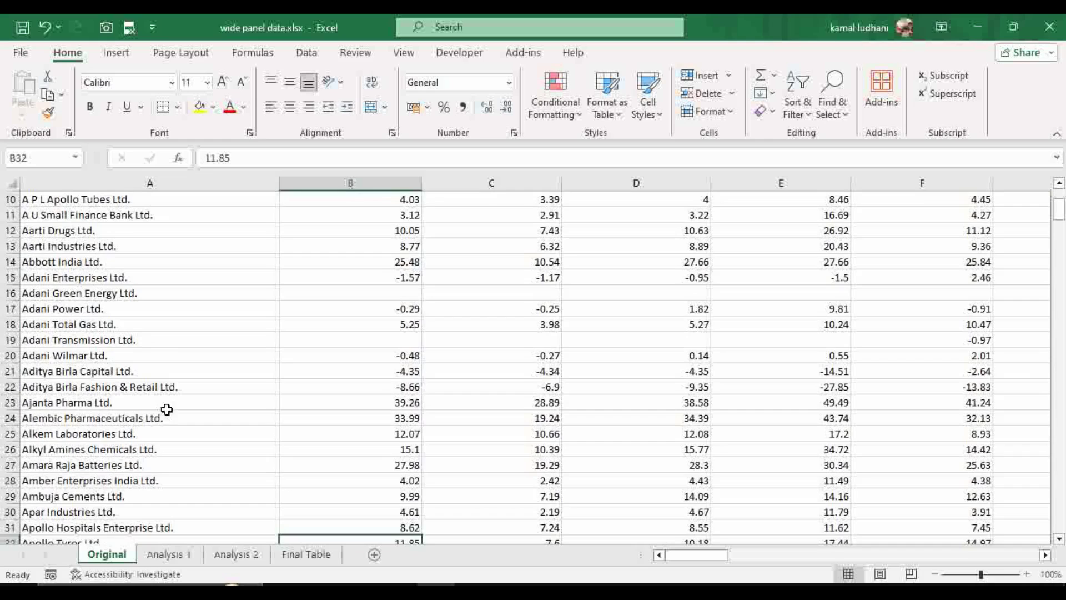
scroll(161, 421, "down", 1)
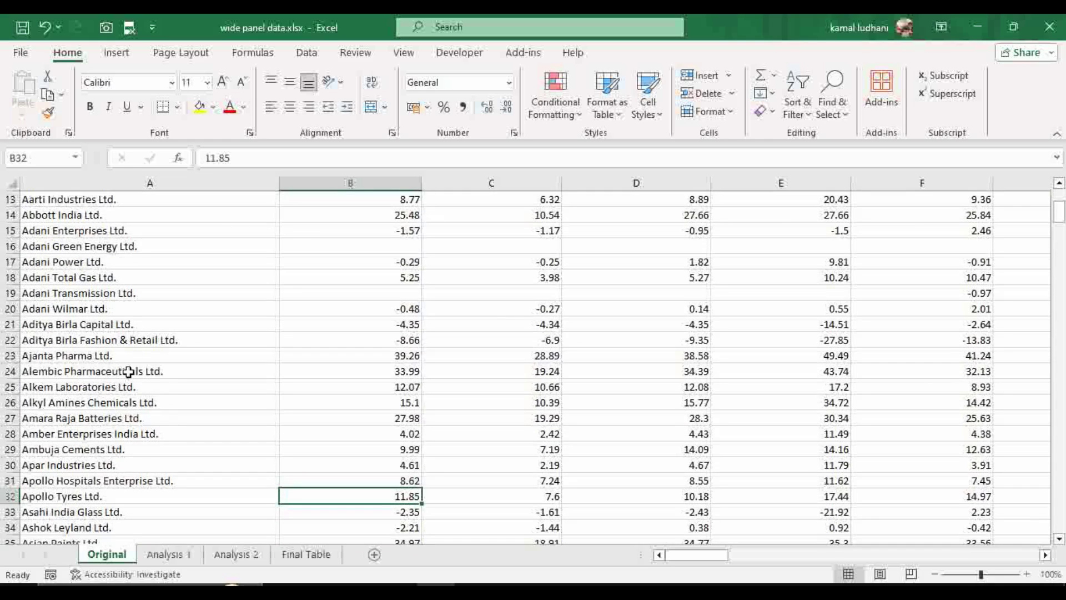
scroll(144, 453, "down", 1)
scroll(147, 458, "down", 1)
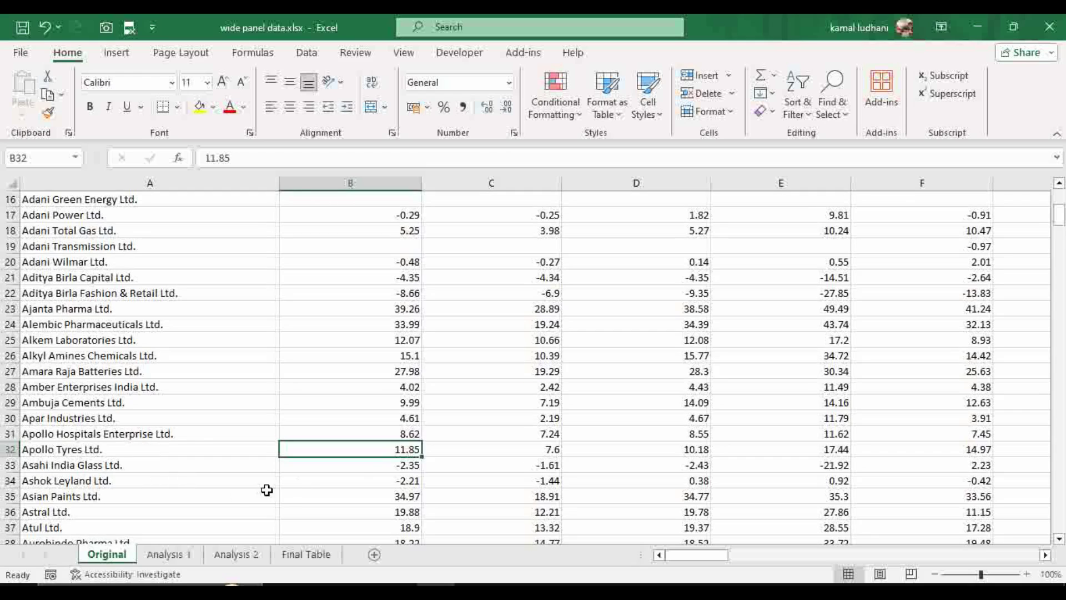
left_click(403, 497)
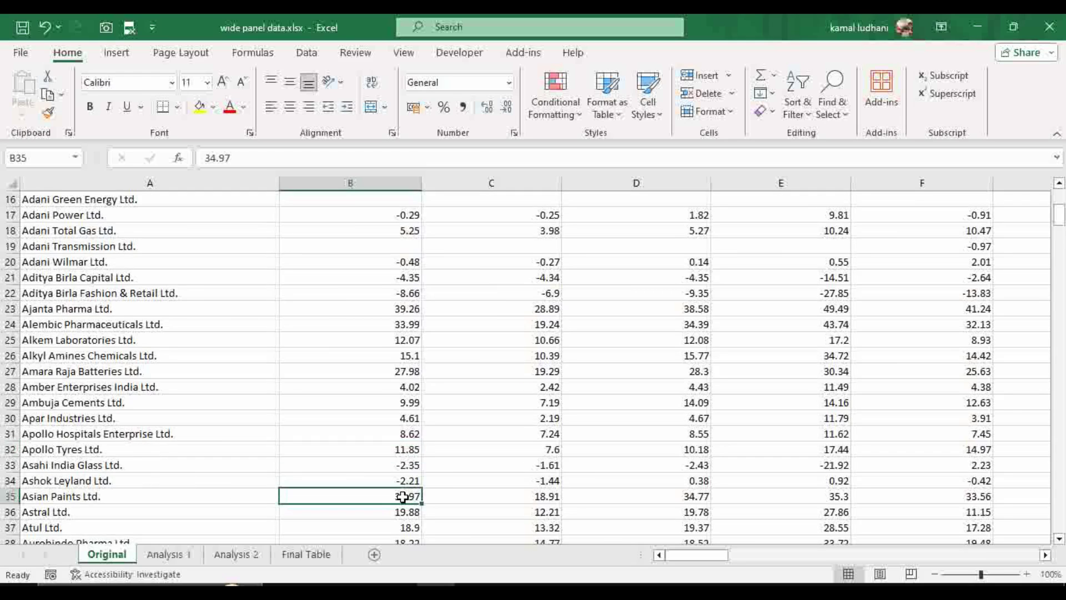
left_click(307, 554)
scroll(433, 353, "up", 16)
scroll(433, 353, "up", 20)
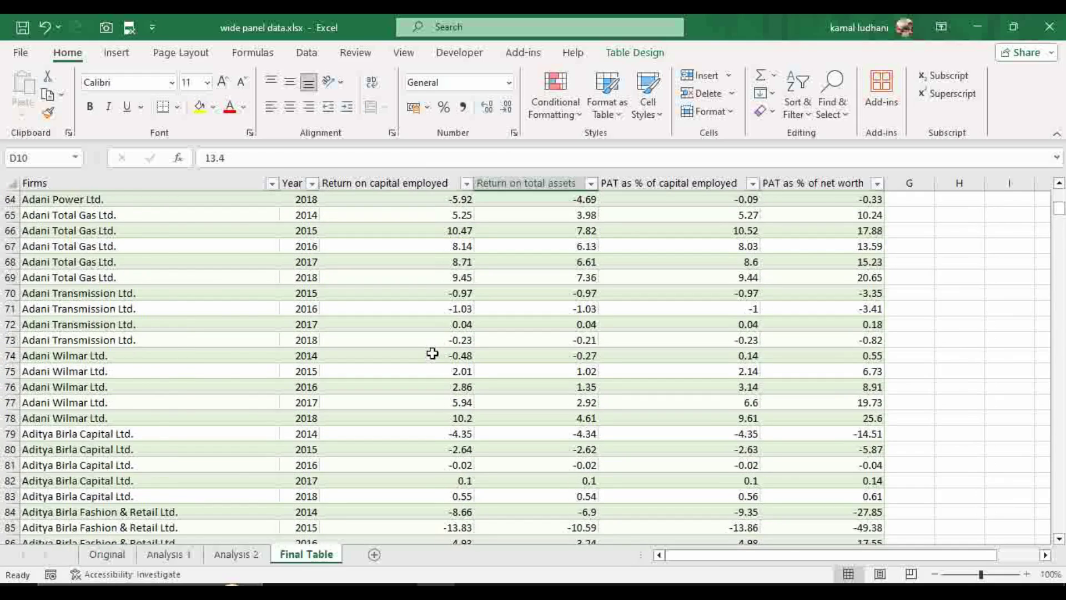